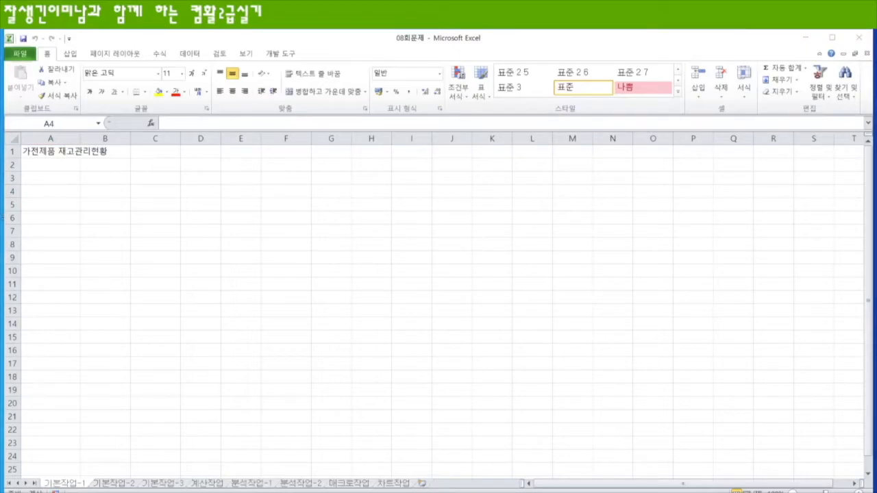
Enter the column headers 제품명, 공장출고가 and 이월재고량 in cells A3 to C3.
click(58, 192)
click(59, 178)
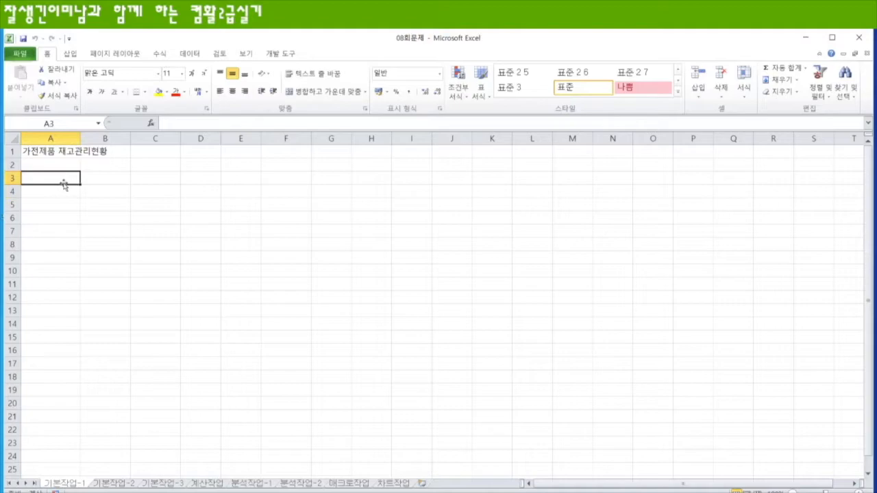
text(제품명)
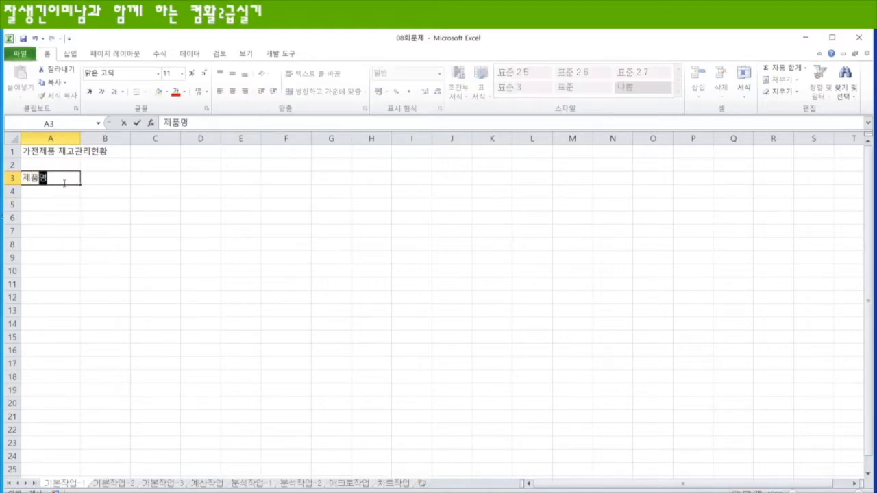
key(Tab)
text(공장출고가)
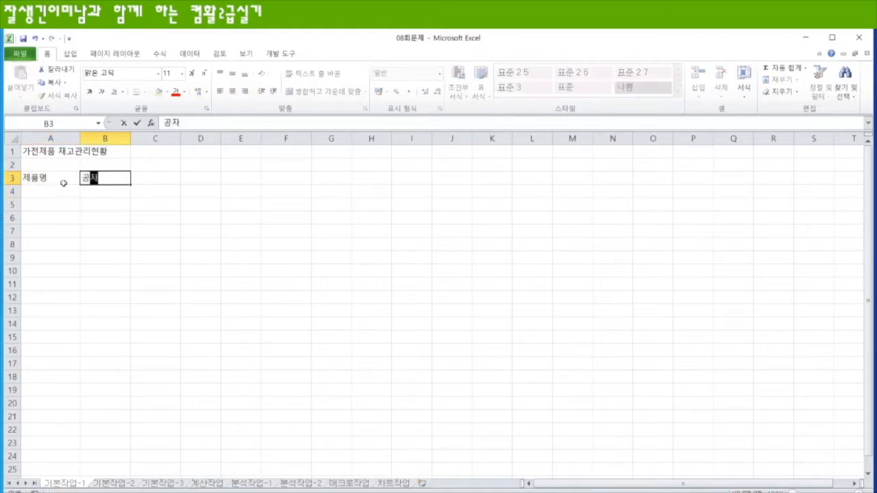
key(Tab)
text(이)
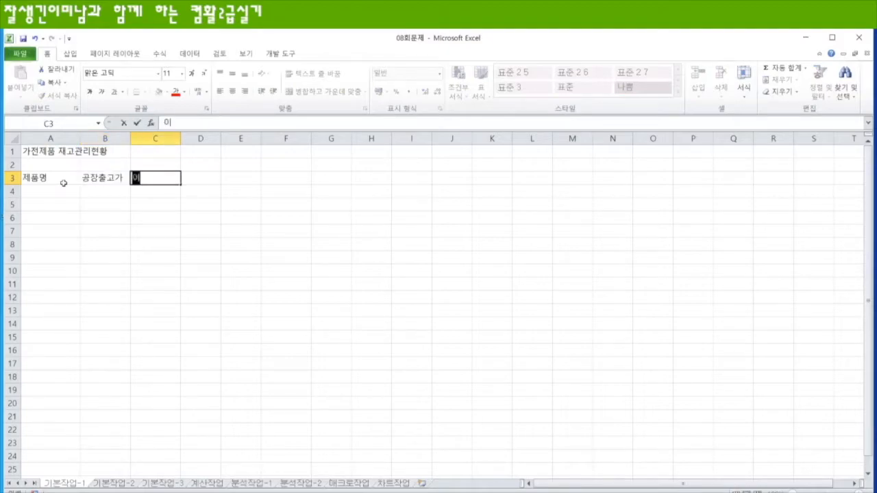
text(월재고량)
key(Tab)
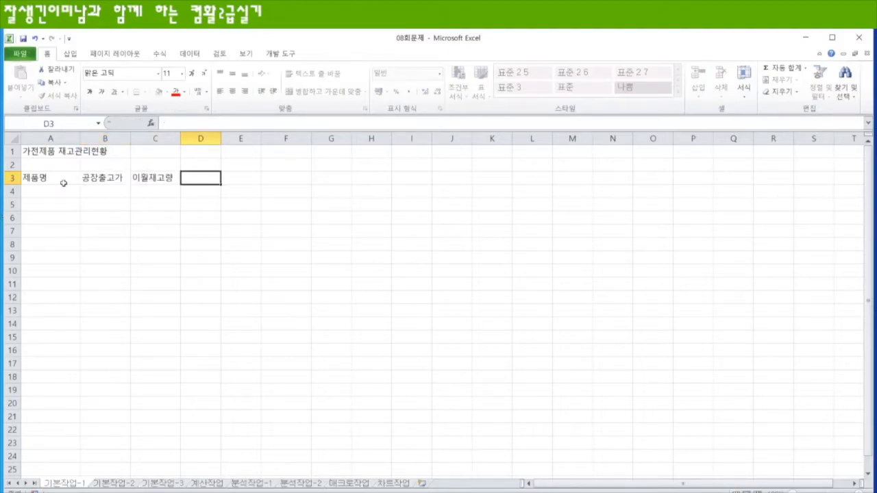
Complete the header row with 주문량, 판매량 and 주문예정량 in cells D3 to F3.
text(주문량)
key(Tab)
text(판)
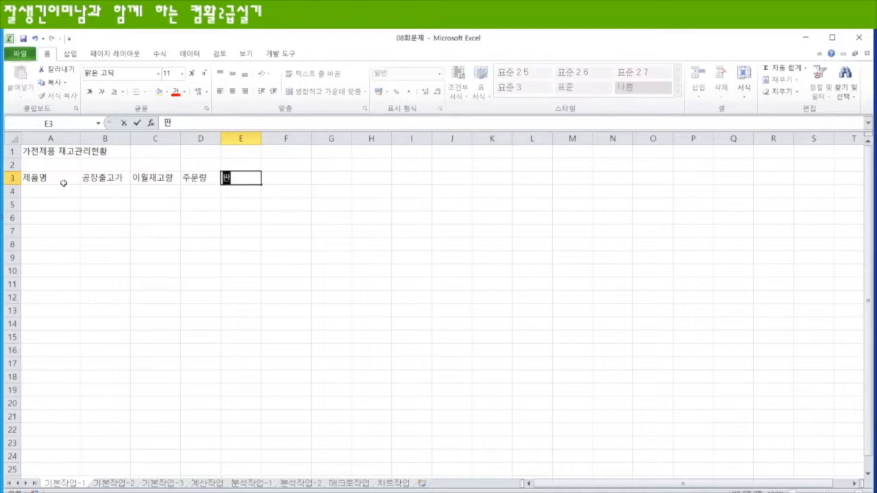
text(매량)
key(Tab)
text(주문)
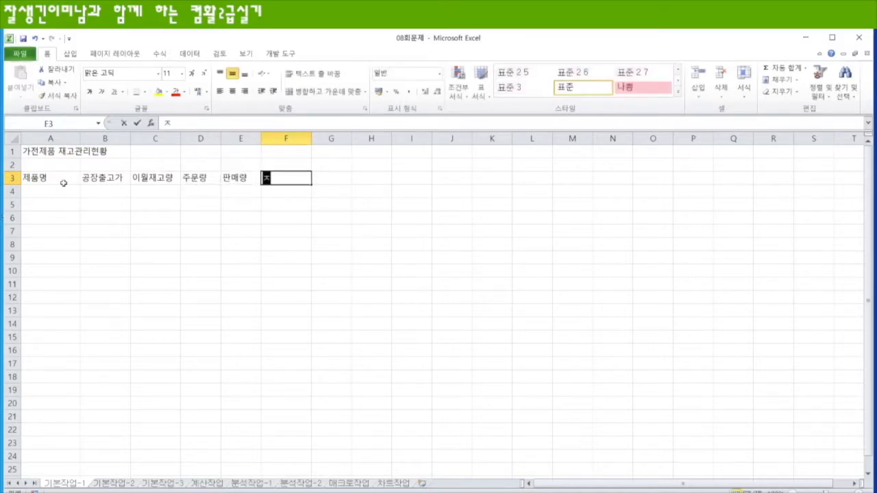
text(예정량)
key(Return)
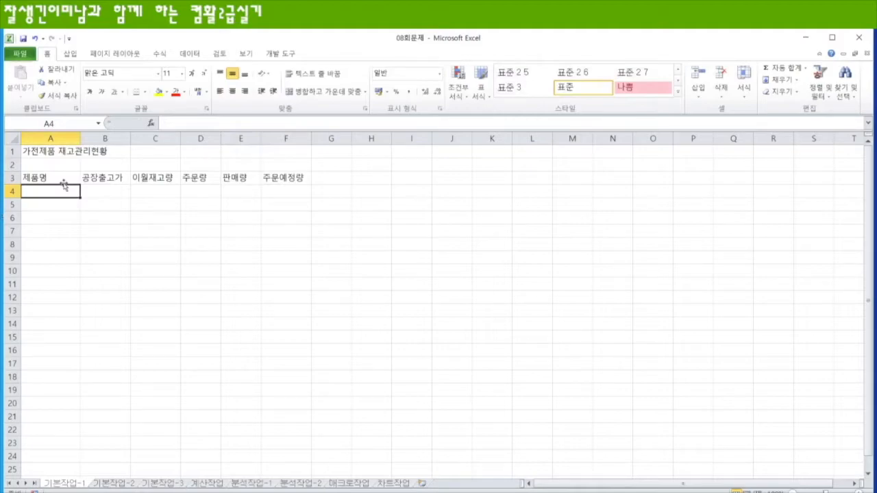
Enter 250000 in cell B4 and 1200000 in cell B5 under the 공장출고가 header.
key(Down)
key(Down)
key(Down)
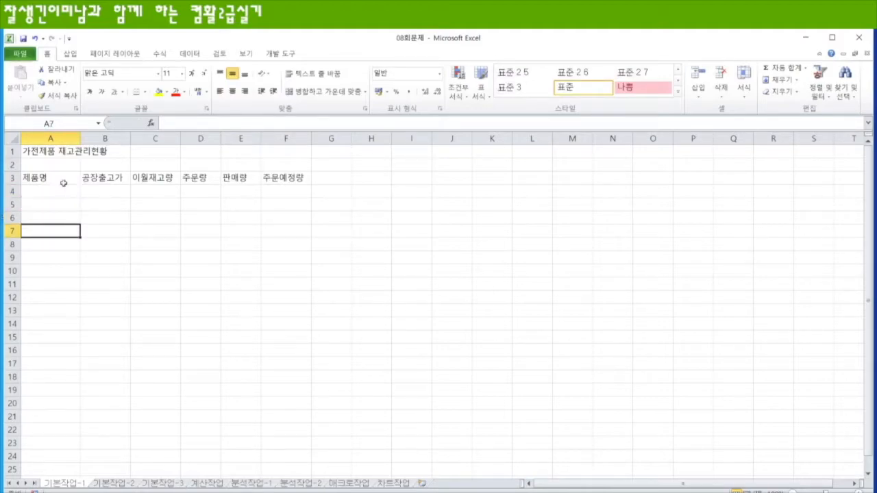
click(108, 190)
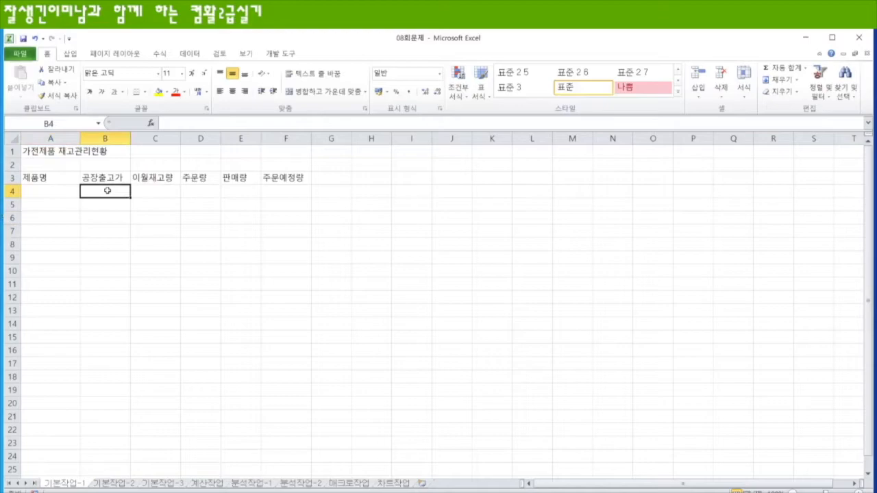
text(250000)
key(Return)
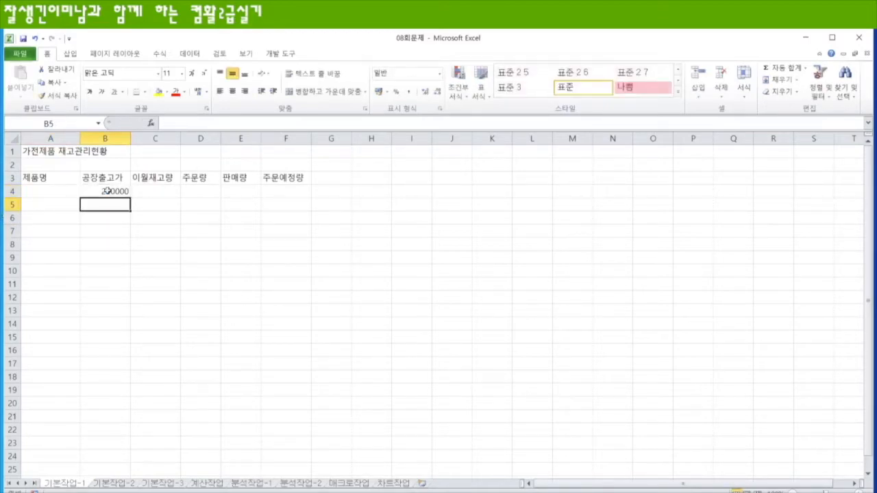
text(1200000)
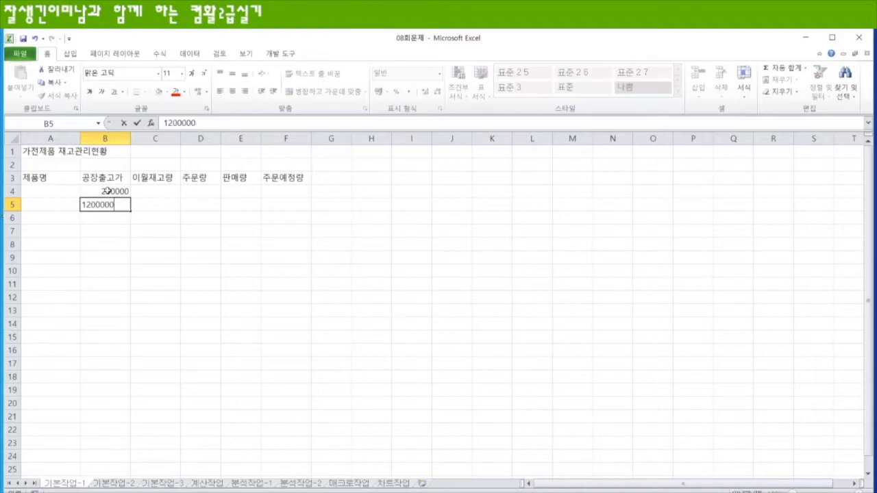
key(Return)
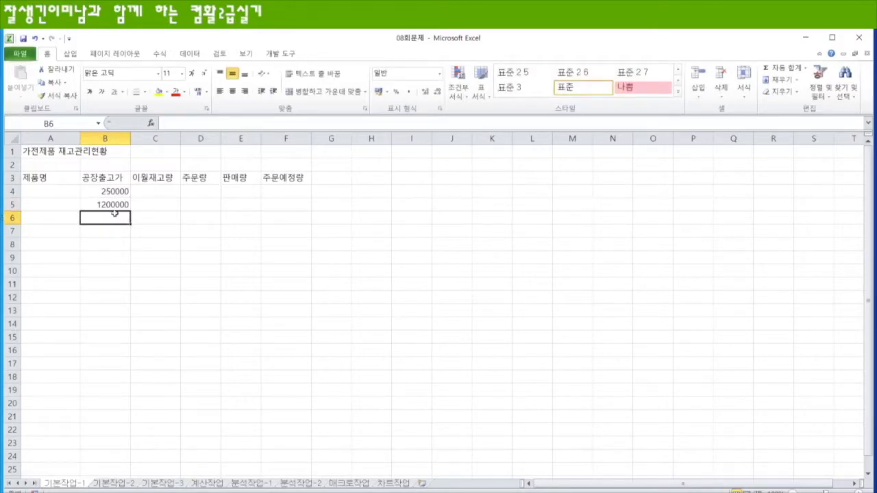
drag(53, 181, 291, 303)
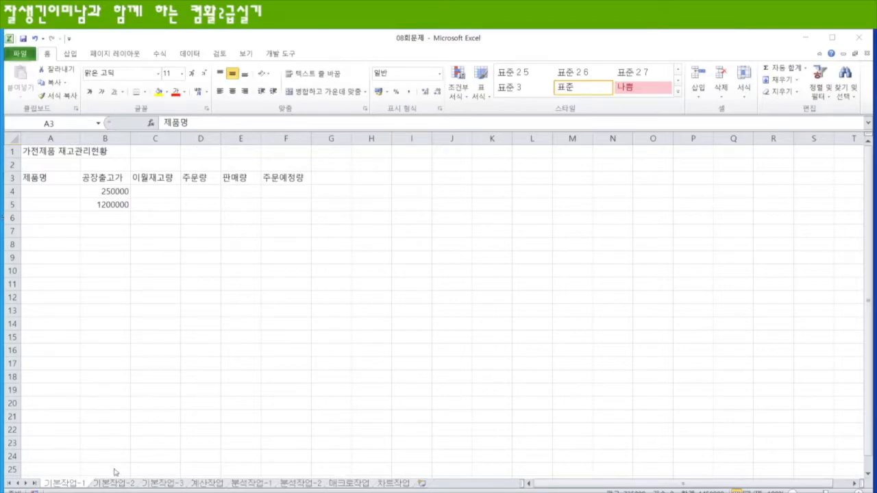
click(43, 183)
drag(42, 184, 299, 350)
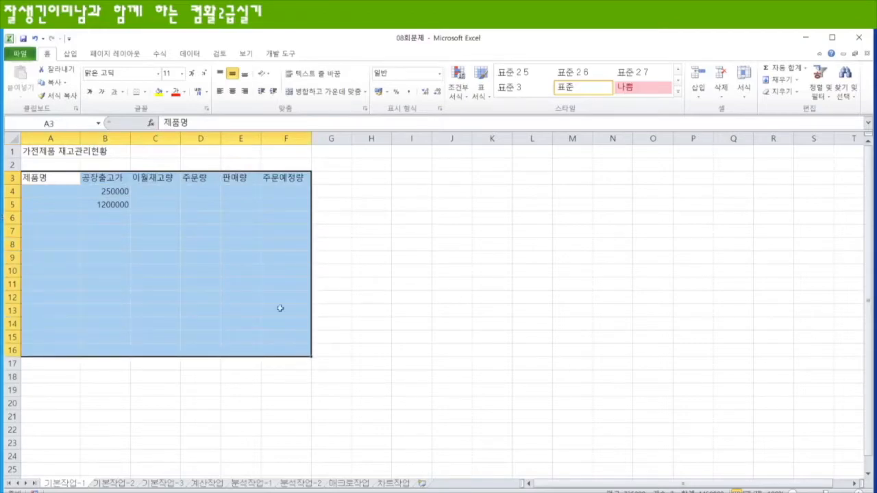
On the 기본작업-2 sheet, merge and center the title across A1:F1.
click(113, 484)
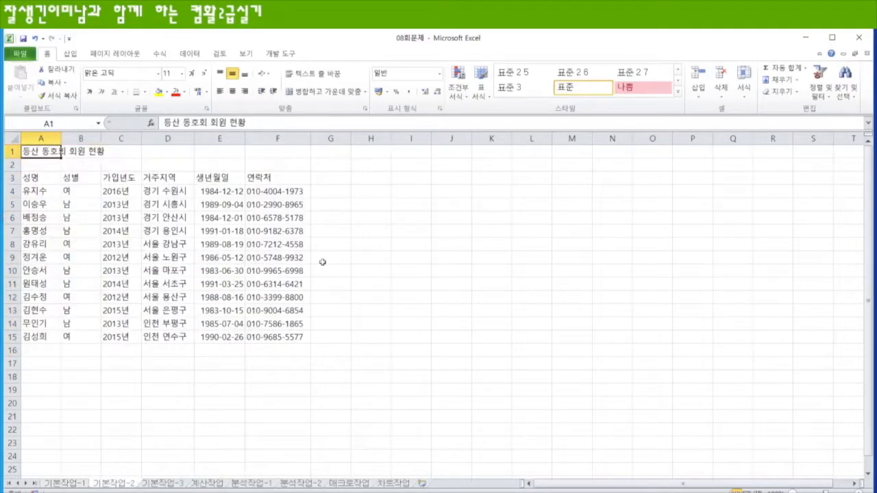
click(160, 353)
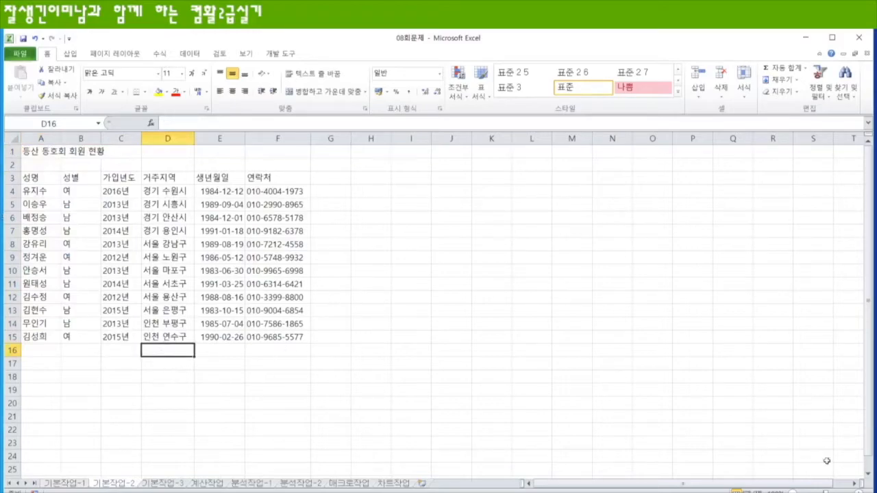
click(835, 491)
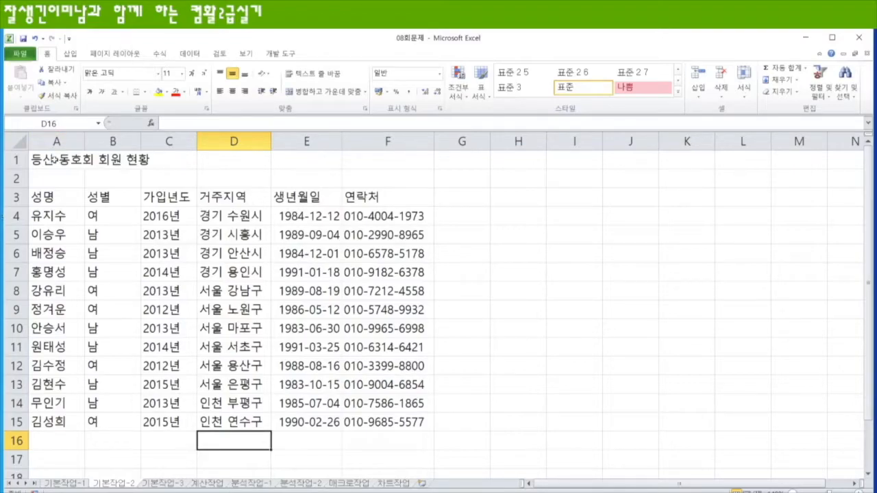
drag(62, 158, 379, 158)
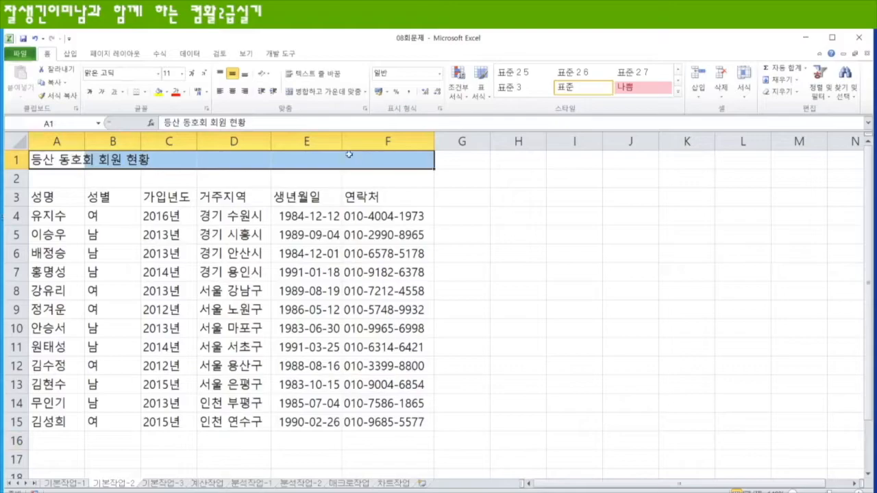
click(313, 93)
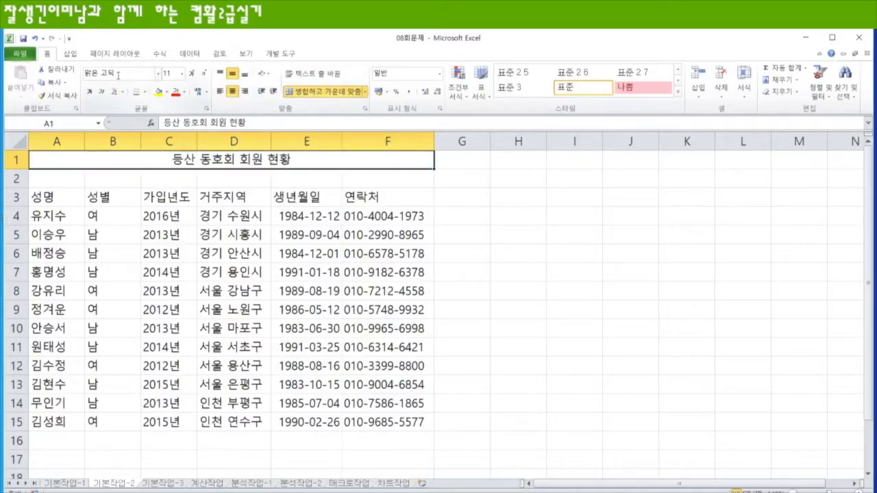
Format the merged title in A1 with the 굴림체 font, size 16 and bold.
click(137, 72)
text(굴림체)
key(Return)
click(166, 73)
text(1)
key(Return)
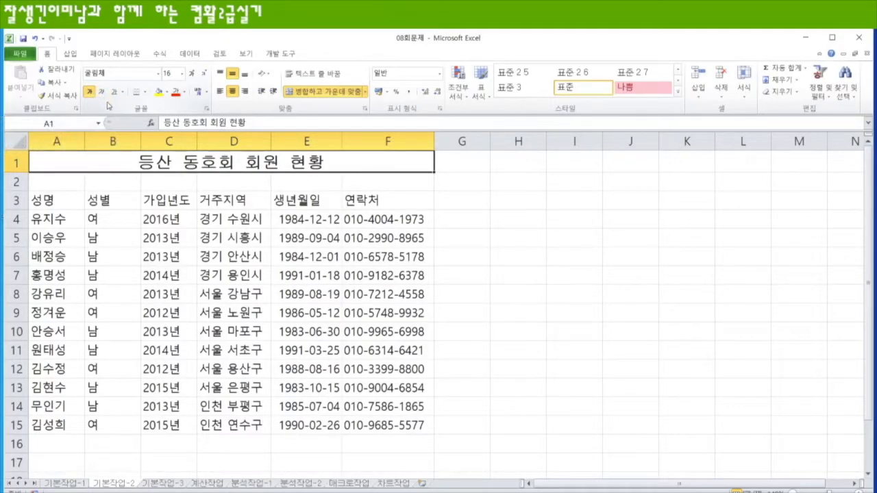
Convert the word 동호회 in the A1 title to the Hanja 同好會.
double_click(214, 161)
key(Left)
key(shift+Right)
key(shift+Right)
key(shift+Right)
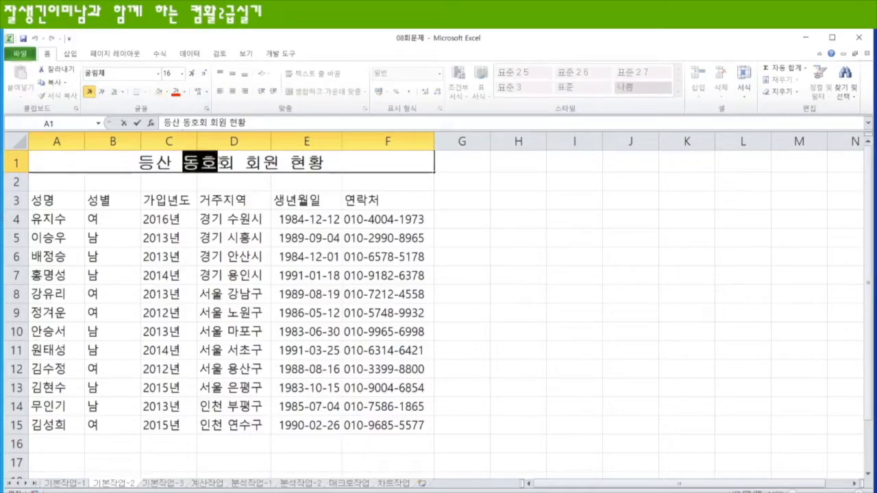
key(Hangul_Hanja)
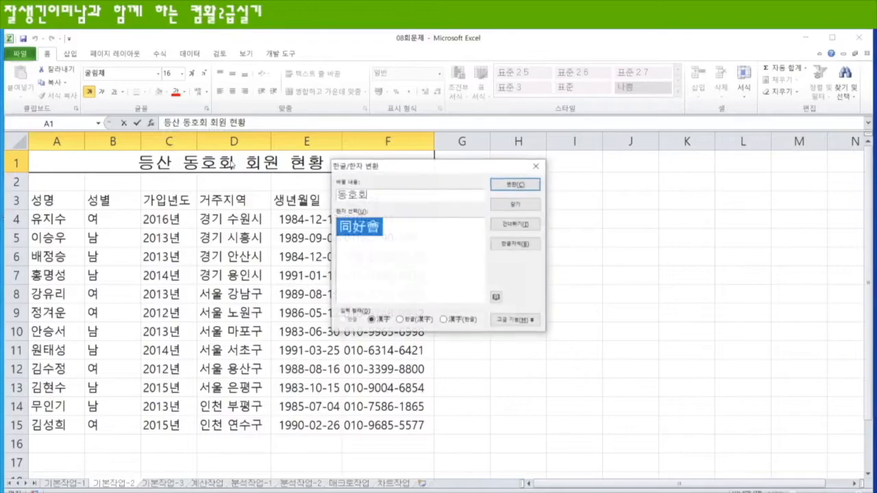
click(510, 185)
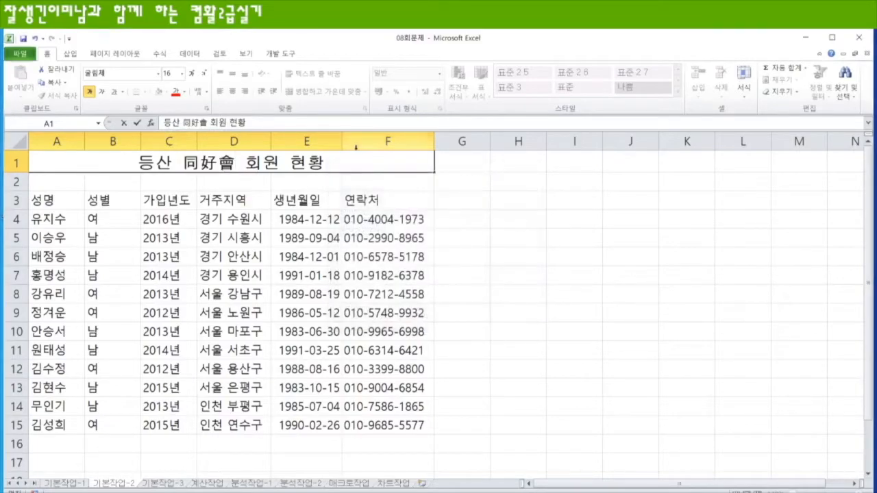
click(71, 53)
click(506, 214)
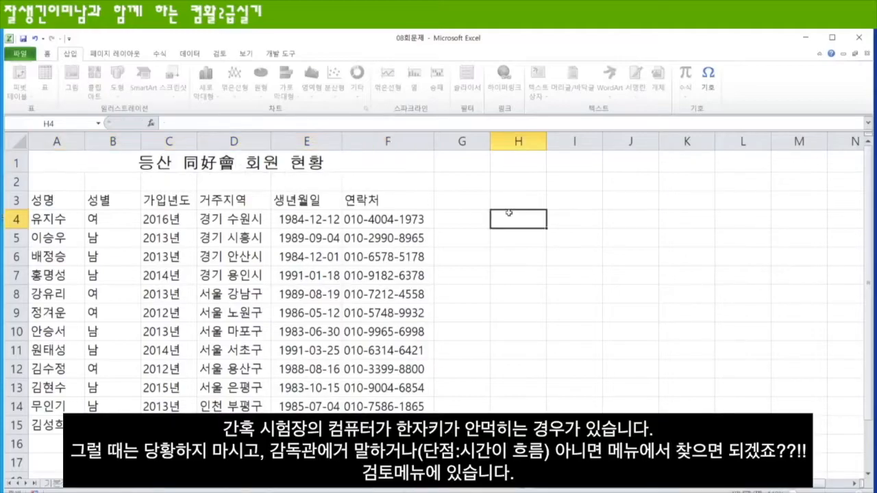
double_click(145, 161)
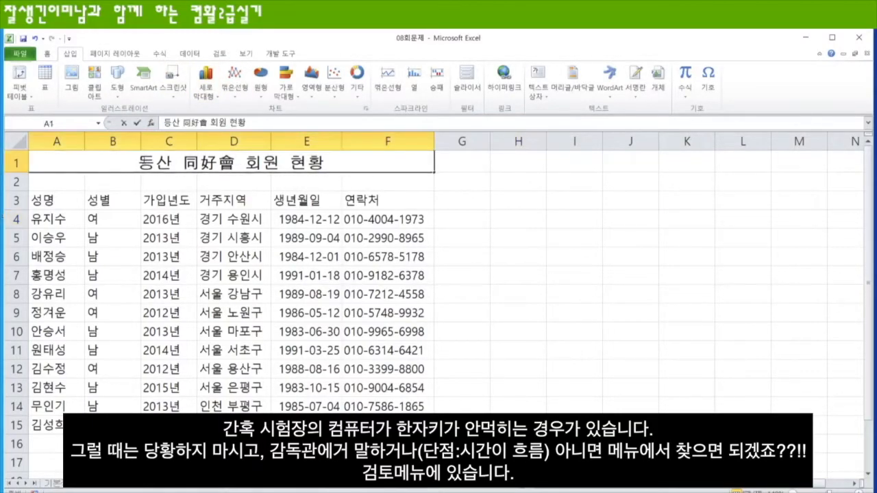
key(Hangul_Hanja)
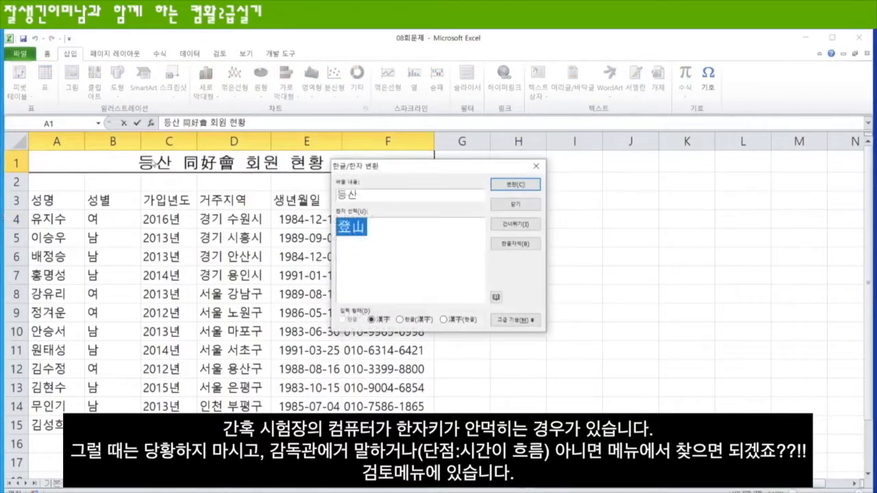
click(527, 206)
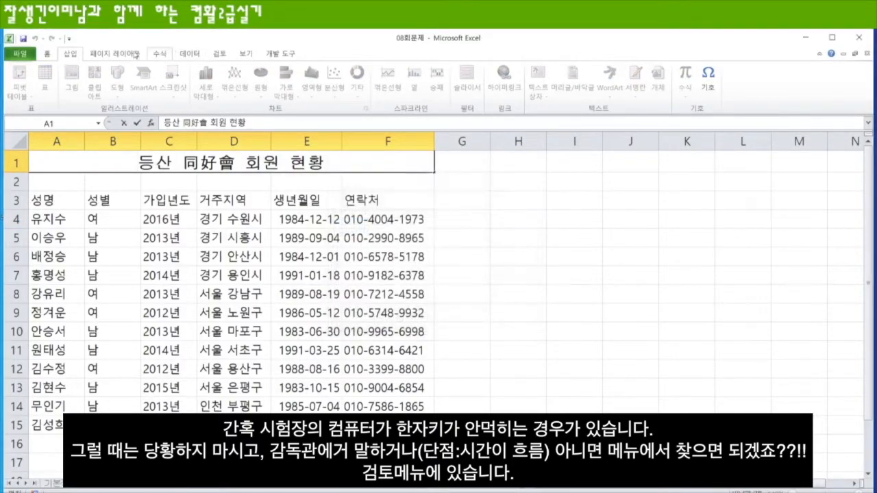
click(45, 55)
Open Hangul/Hanja Conversion for the 가입년도 header in C3 and close it without converting.
click(162, 202)
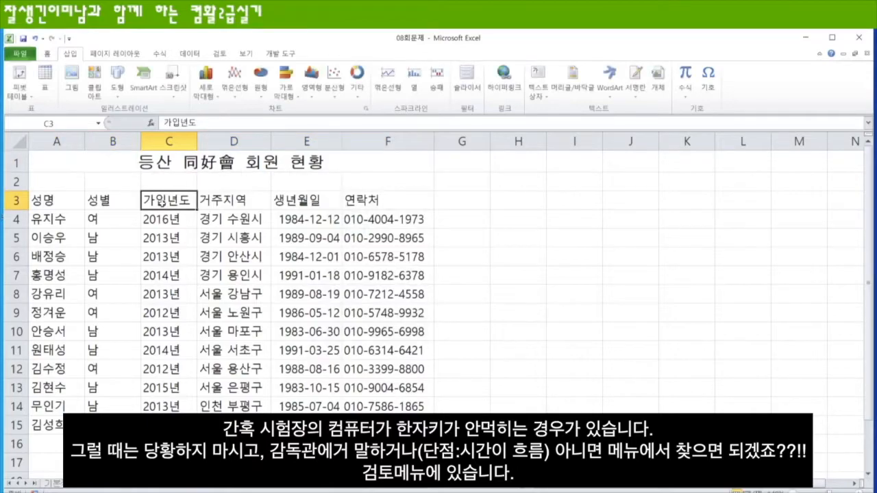
click(281, 54)
click(245, 55)
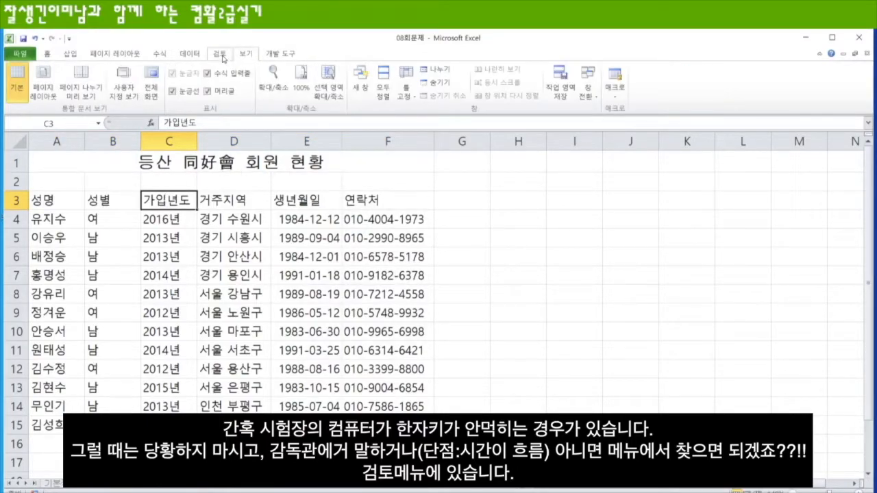
click(221, 55)
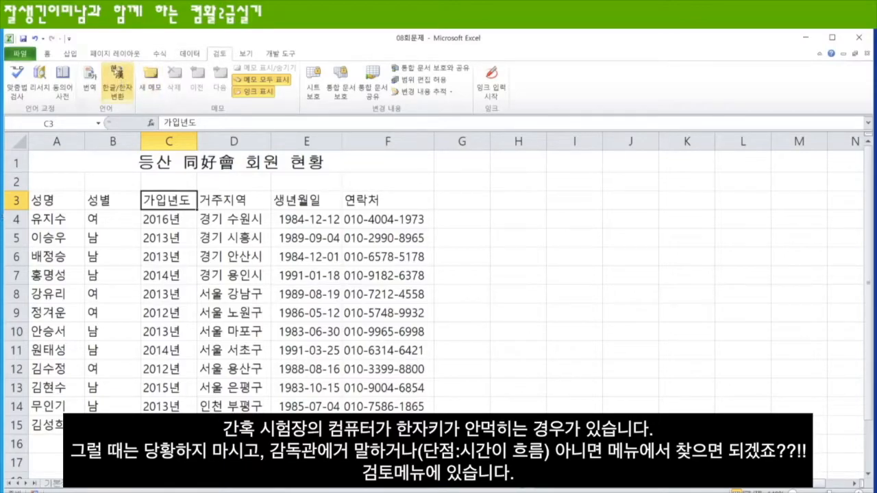
click(118, 80)
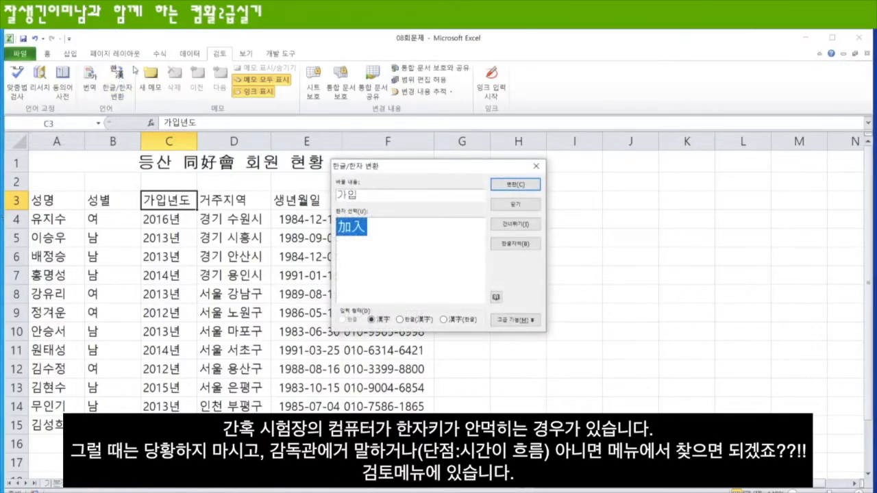
click(534, 166)
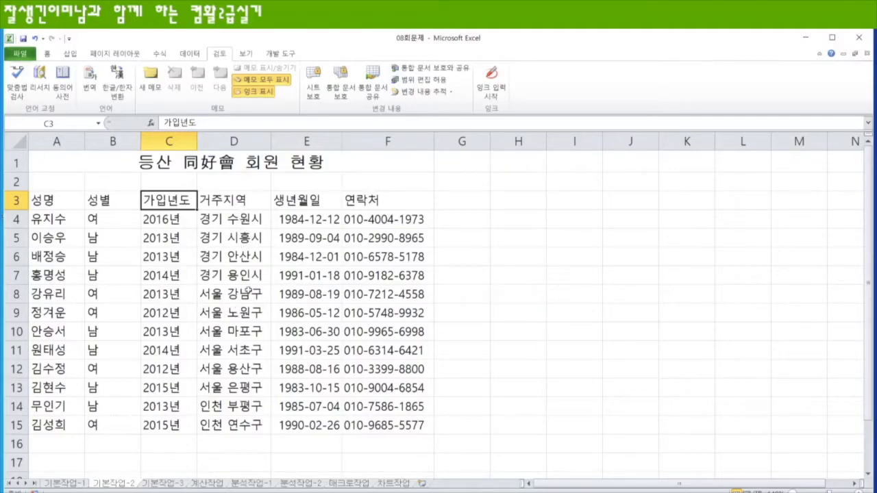
Define the name 서울시 for the range D8:D13.
click(241, 294)
drag(241, 293, 228, 387)
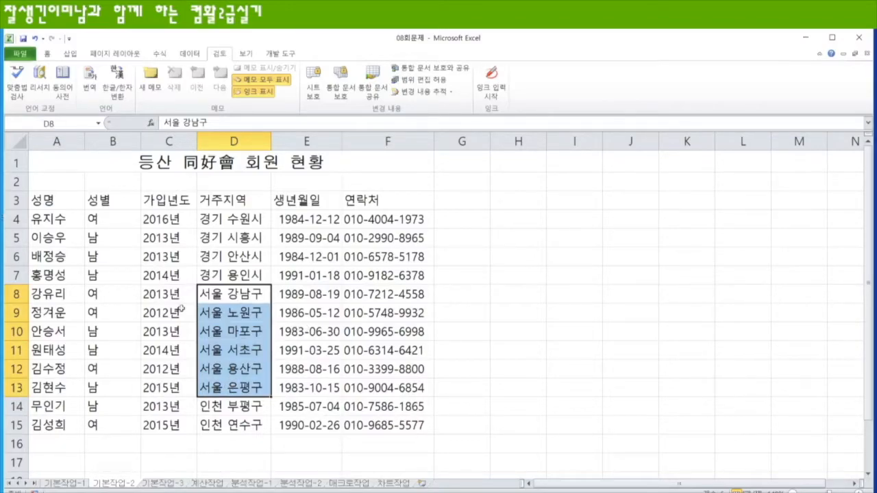
click(74, 126)
text(서울시)
key(Return)
Apply the custom number format yy년 mm월 dd일 to the birth dates in E4:E15.
drag(320, 220, 308, 426)
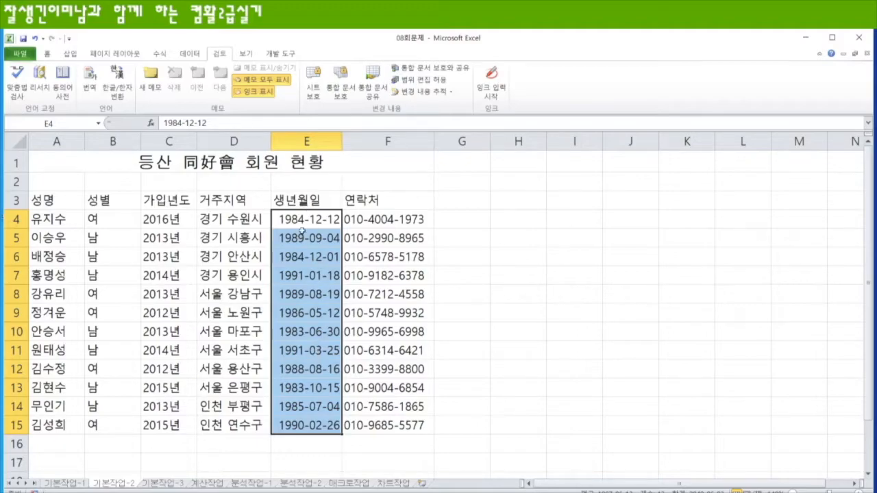
click(47, 53)
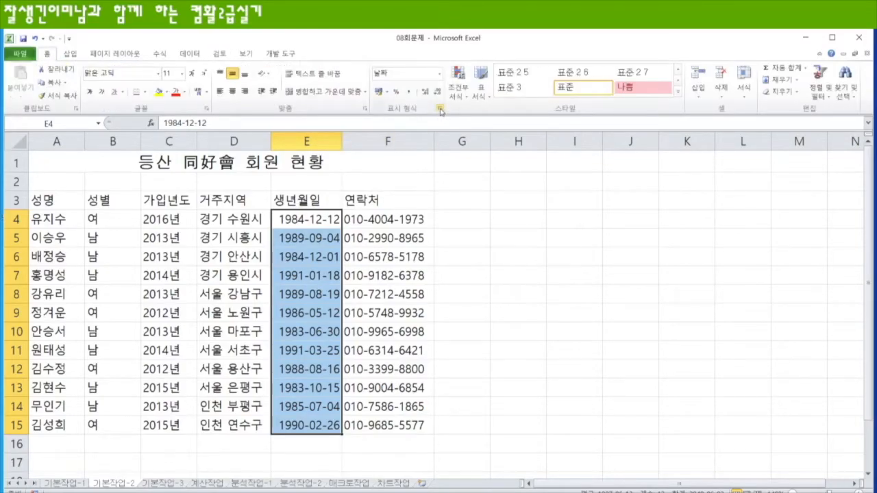
right_click(309, 217)
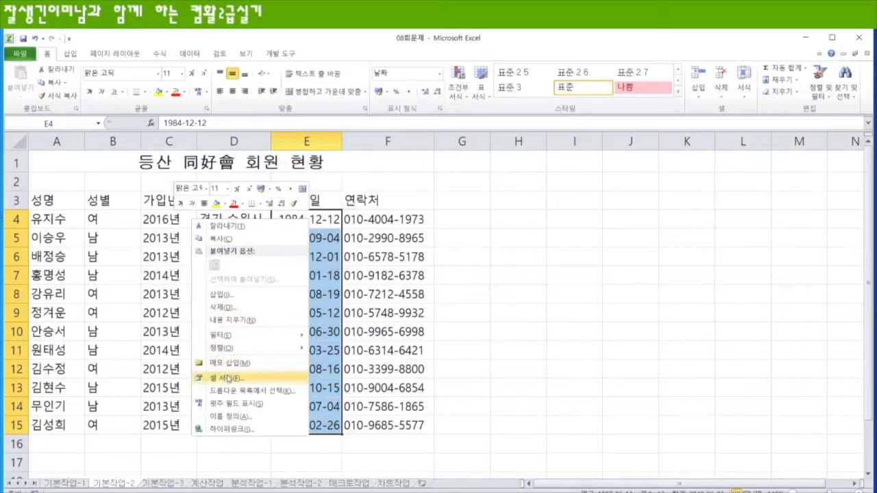
click(330, 168)
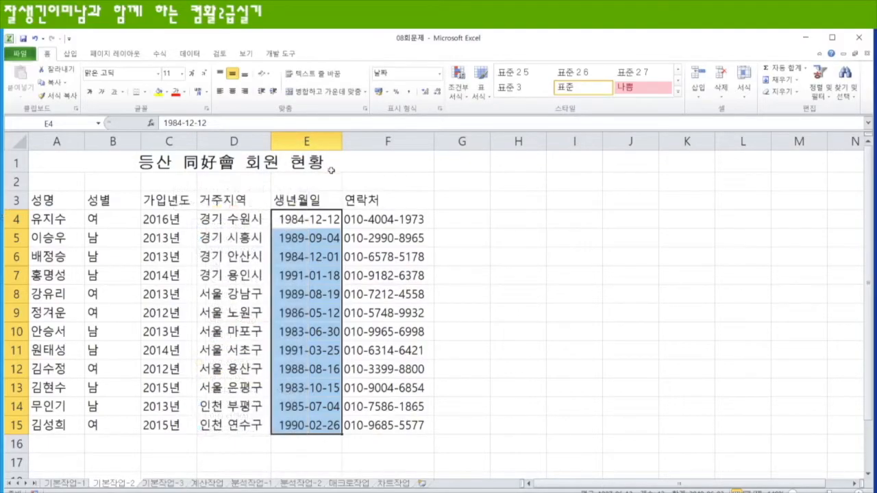
key(ctrl+1)
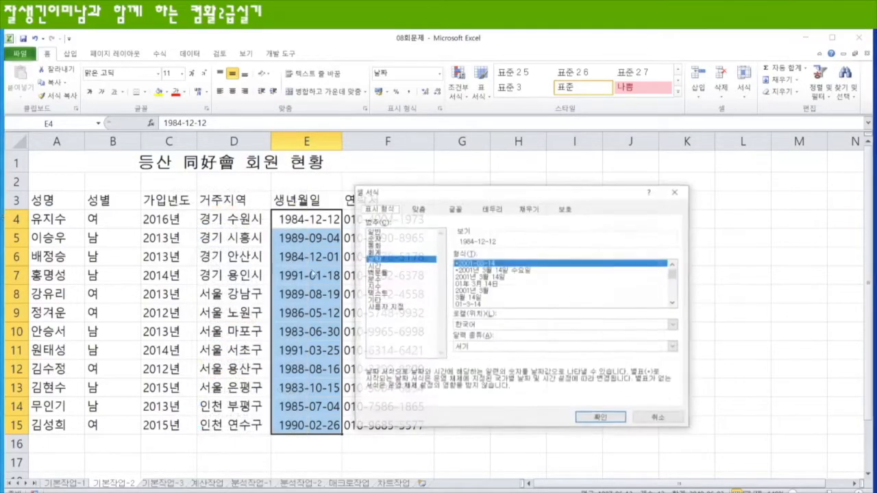
click(389, 307)
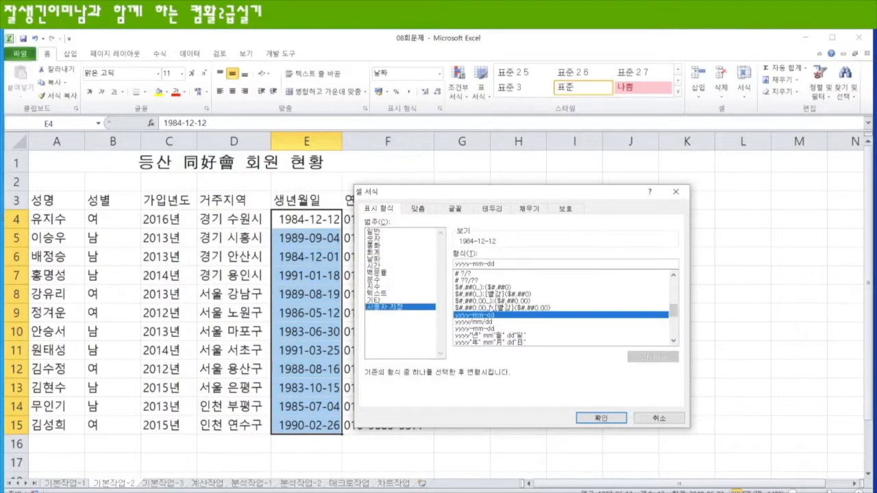
drag(511, 264, 455, 264)
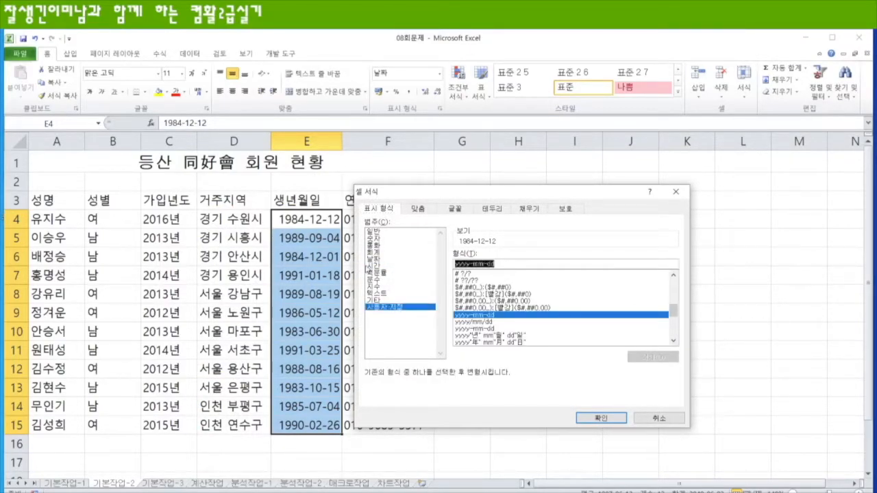
text(yy)
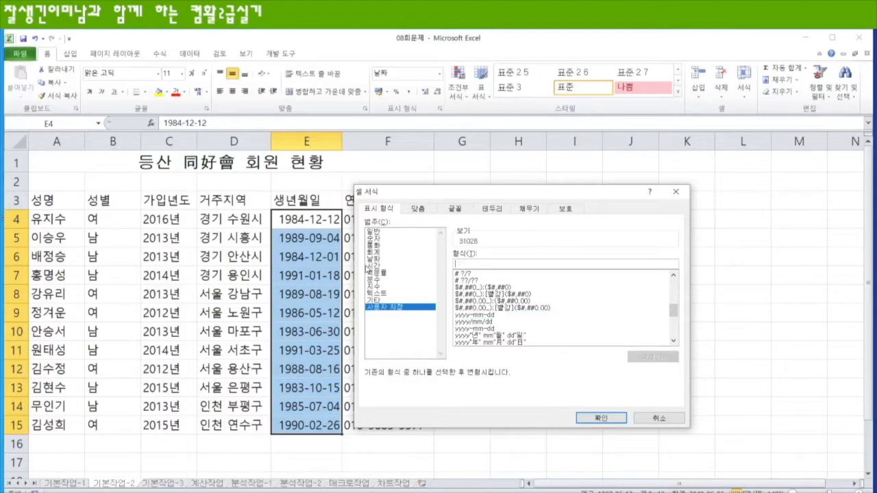
text(sus)
key(BackSpace)
key(BackSpace)
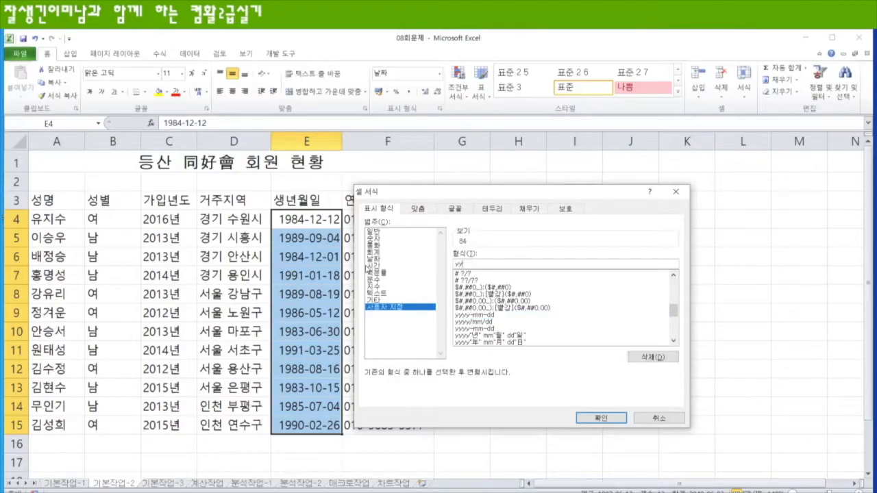
text(년 mmㅇ월 dd일)
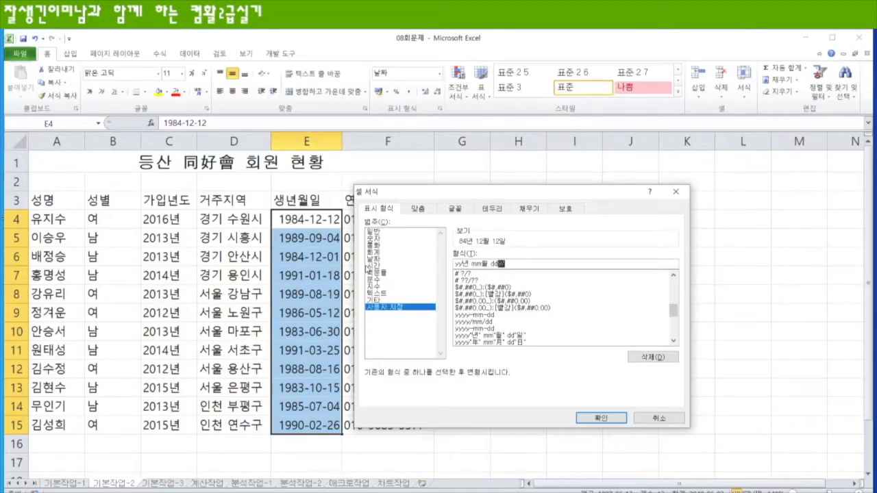
key(Return)
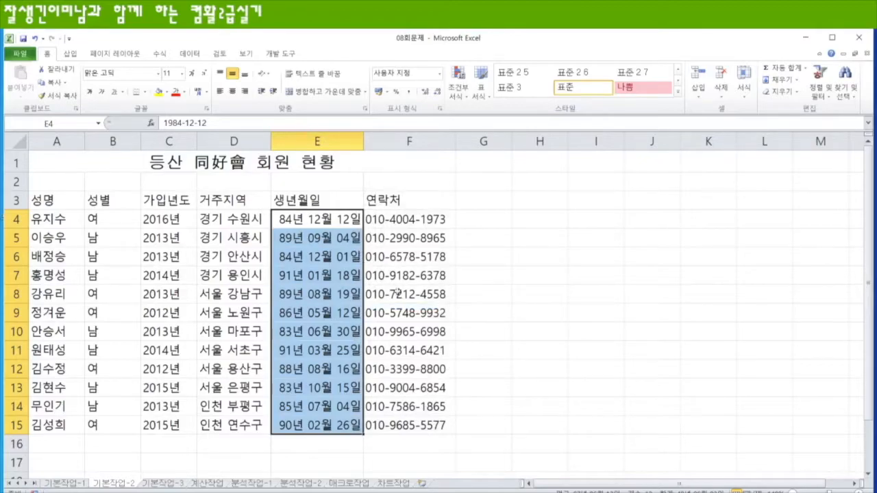
Center the table range A3:F15 horizontally and apply all borders (모든 테두리) to it.
click(43, 199)
drag(44, 199, 415, 428)
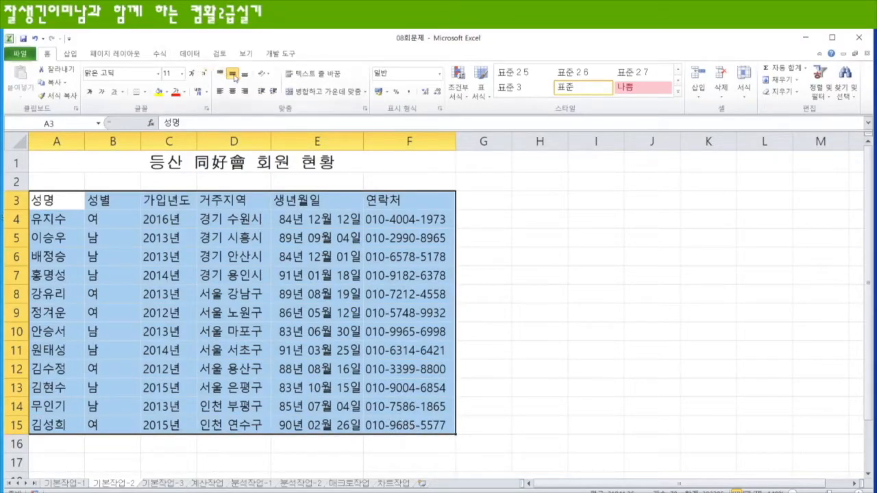
click(233, 91)
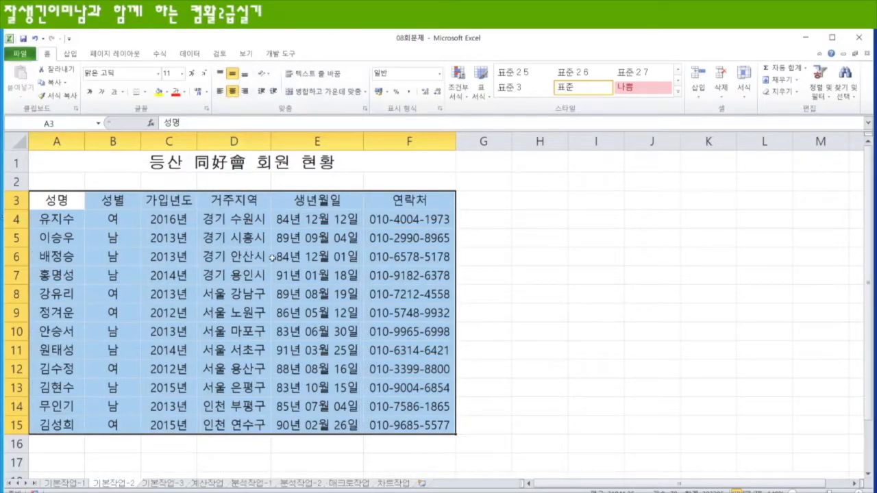
click(145, 92)
click(82, 185)
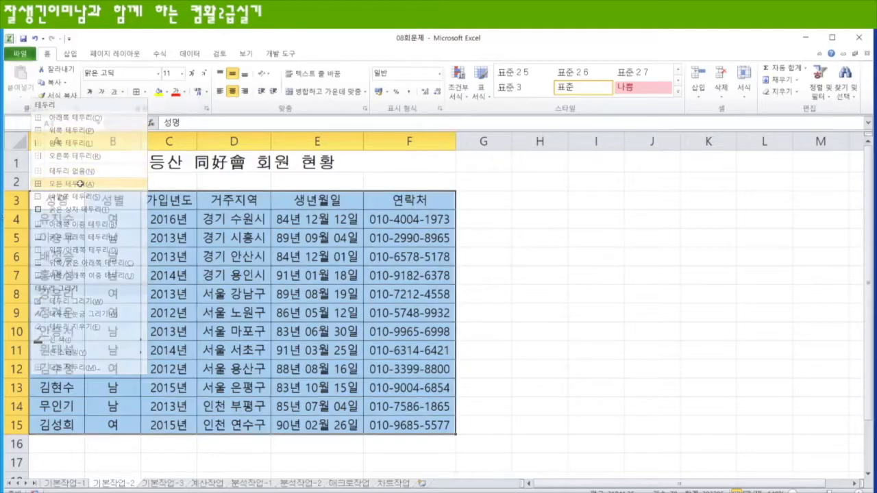
click(574, 308)
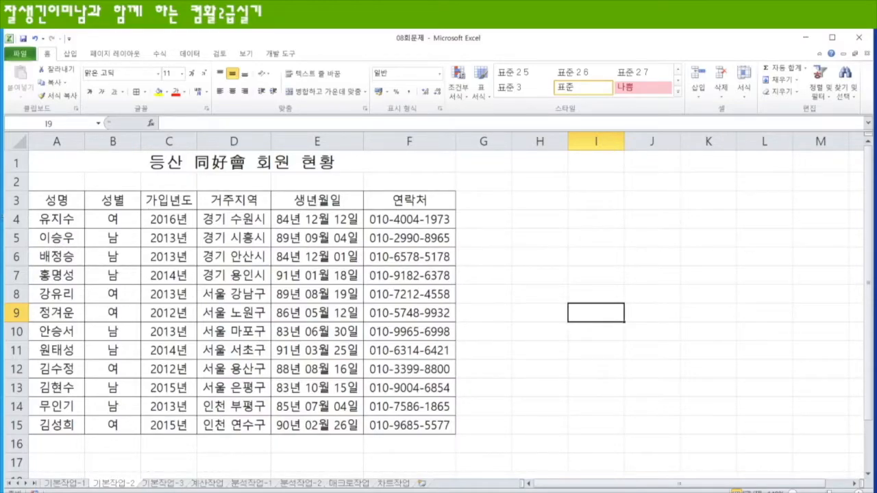
Turn on the filter for the course table A3:F15 on the 기본작업-3 sheet.
click(163, 483)
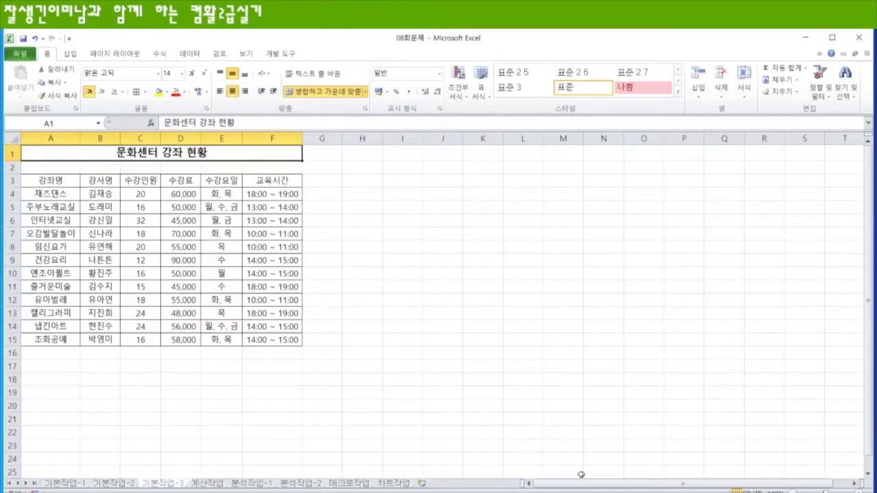
click(864, 492)
click(864, 492)
click(864, 492)
click(864, 492)
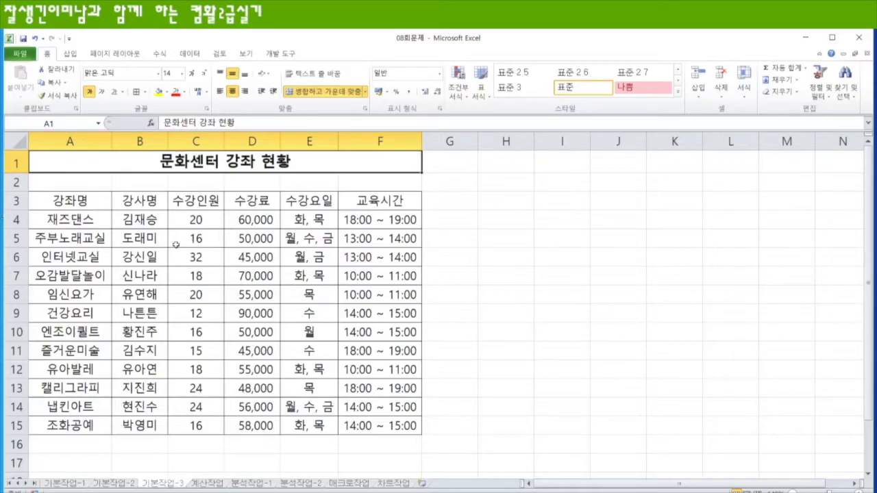
drag(69, 199, 387, 420)
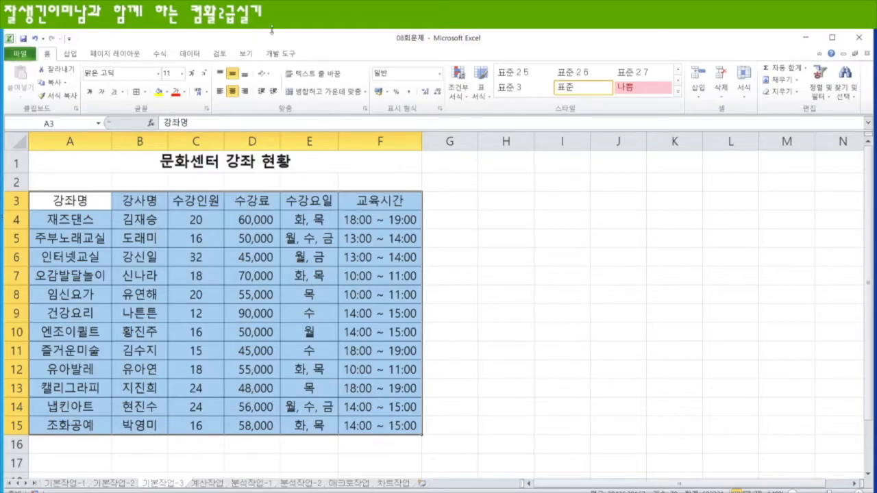
click(189, 56)
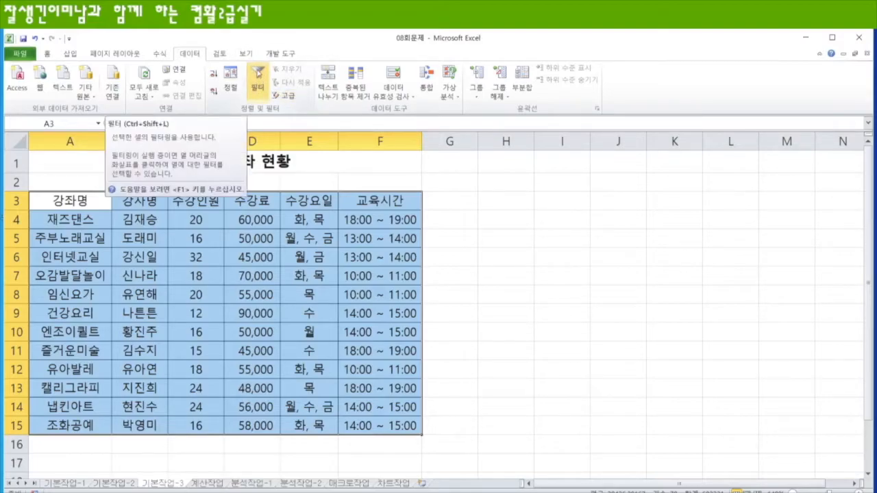
click(259, 71)
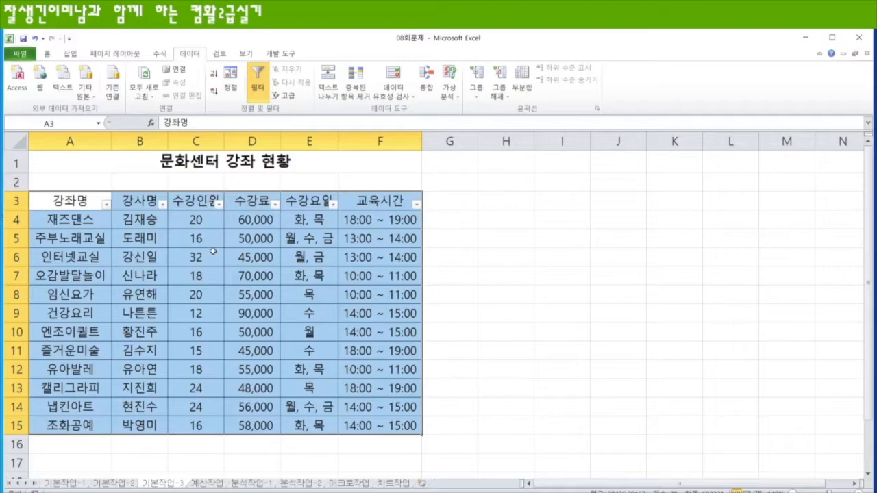
Filter the 수강인원 column with a greater-than-or-equal-to condition that keeps only courses with 20 or more students.
click(219, 204)
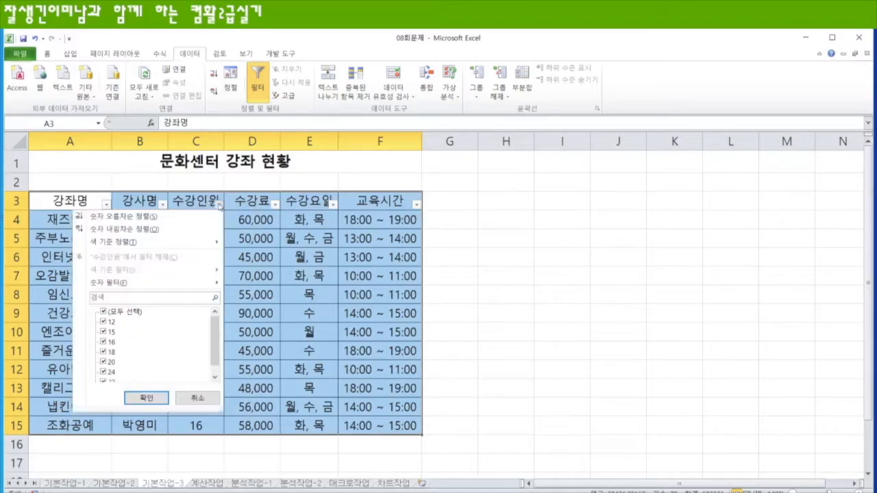
mouse_move(180, 282)
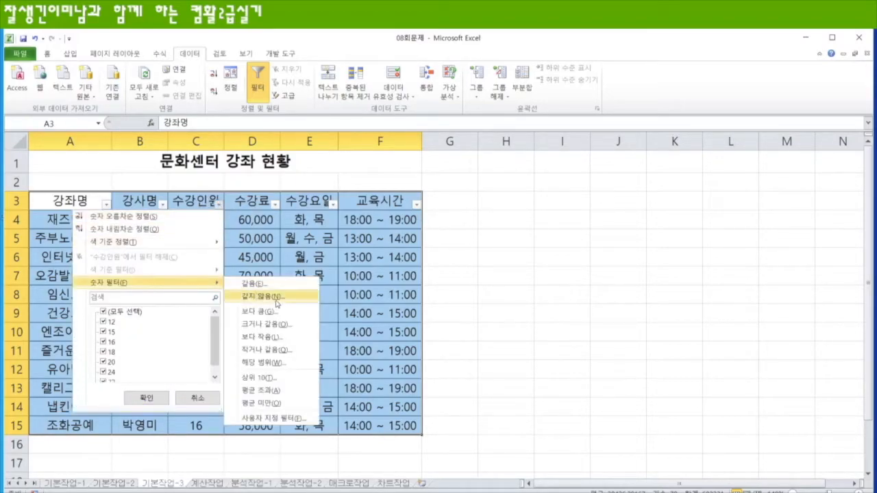
click(267, 324)
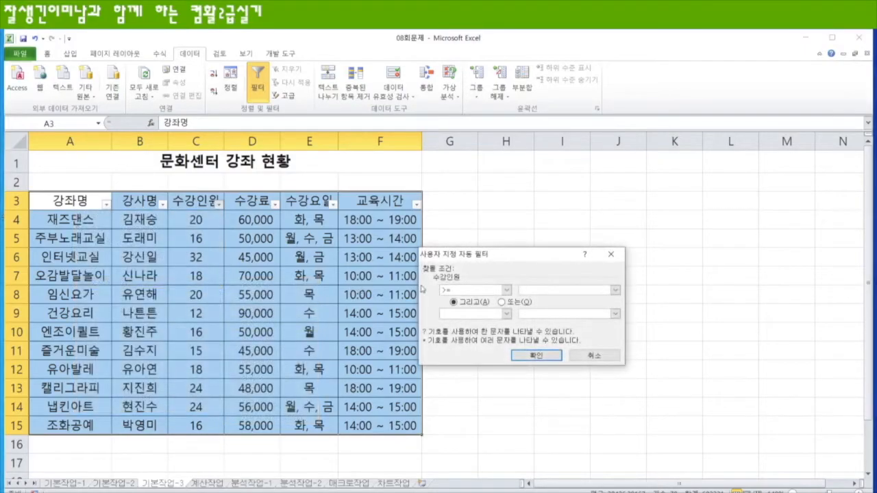
key(Return)
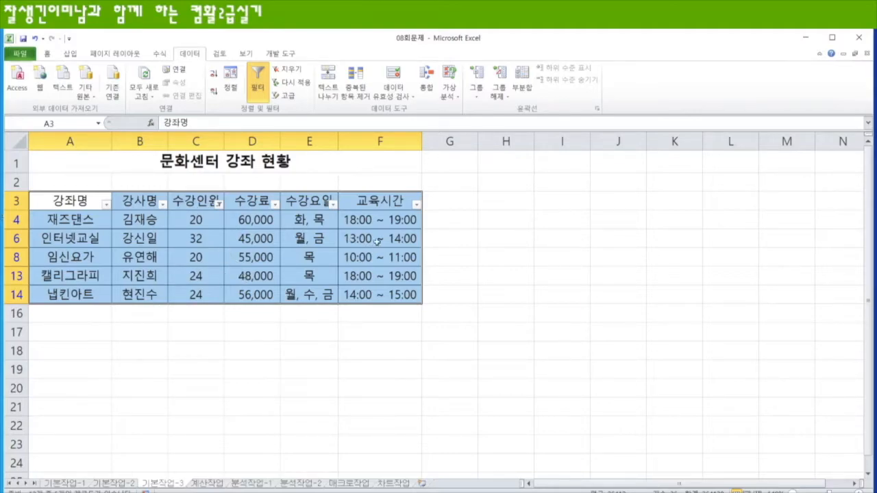
Filter the 수강료 column to fees less than or equal to 50000.
click(274, 204)
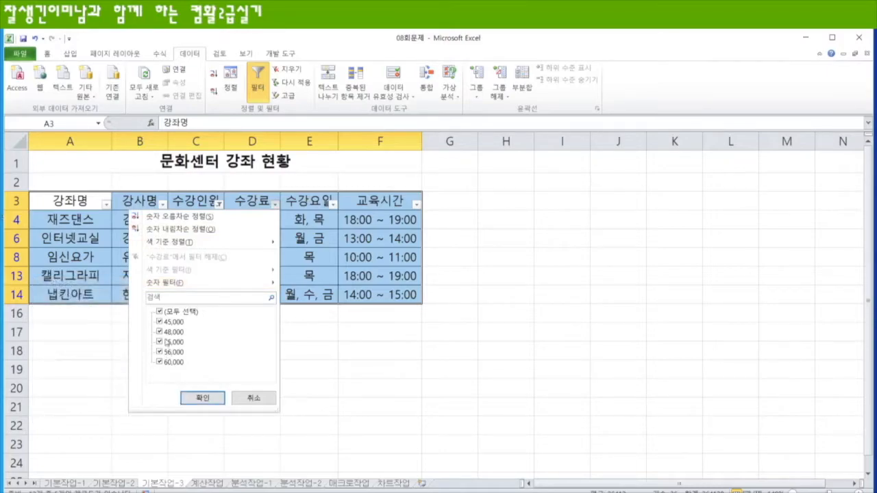
mouse_move(178, 284)
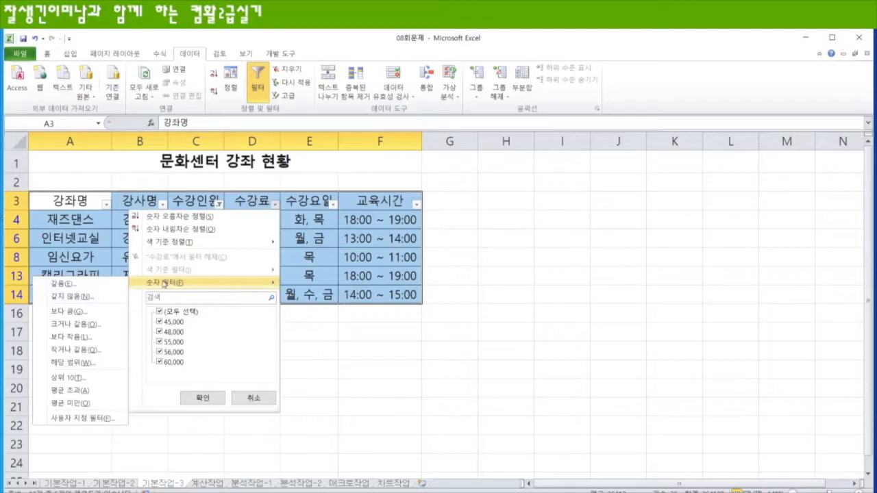
click(92, 351)
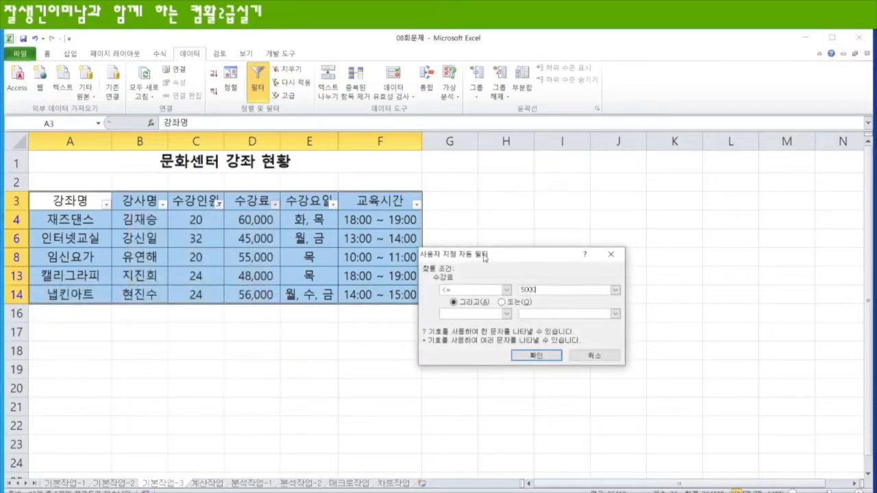
click(537, 355)
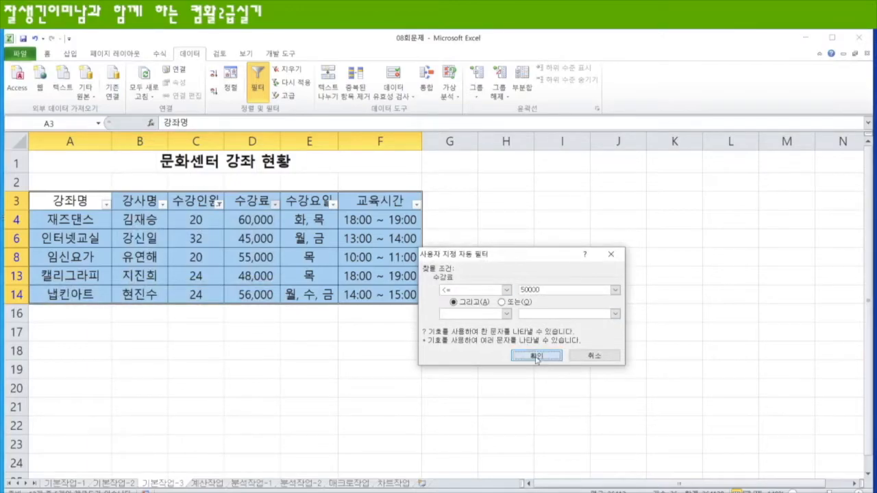
click(173, 299)
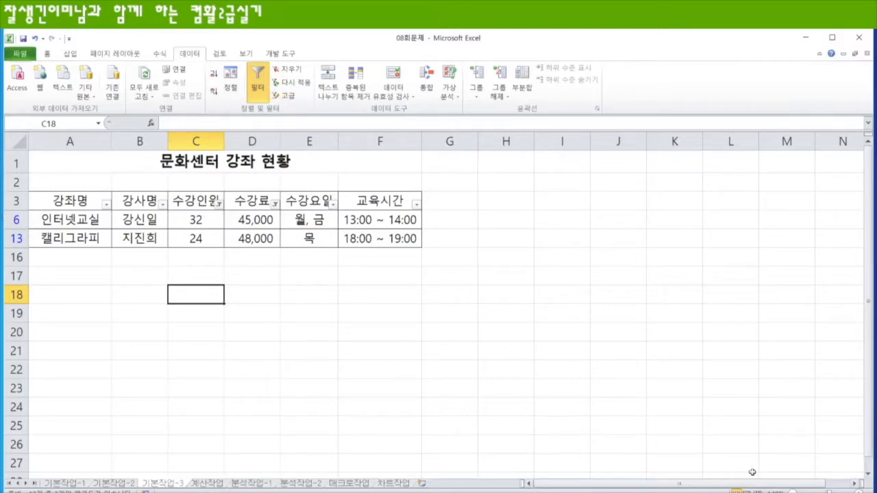
On the 계산작업 sheet, enter =RIGHT(D3,1) in E3 of the 부서명 column and fill it down to E12.
click(213, 484)
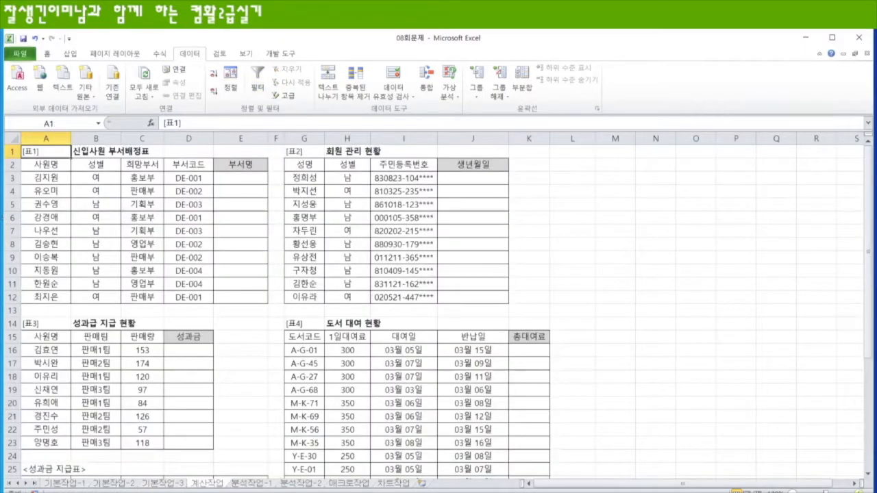
scroll(468, 228, up, 4)
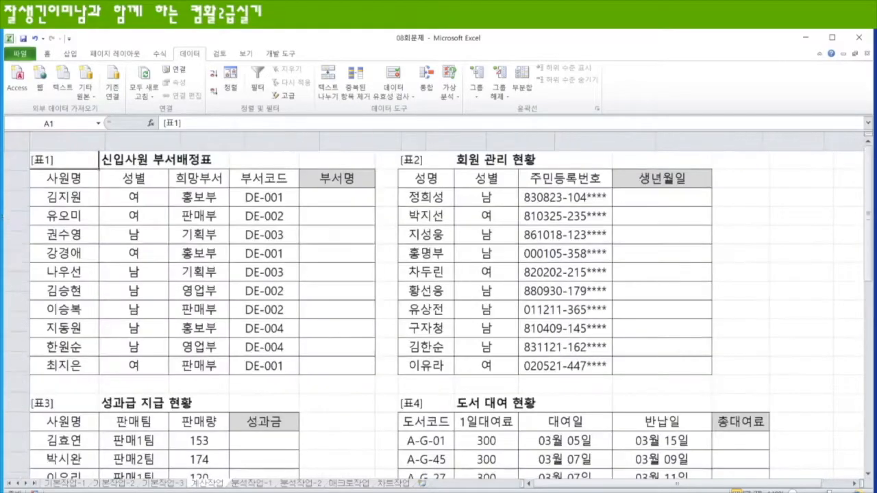
click(365, 208)
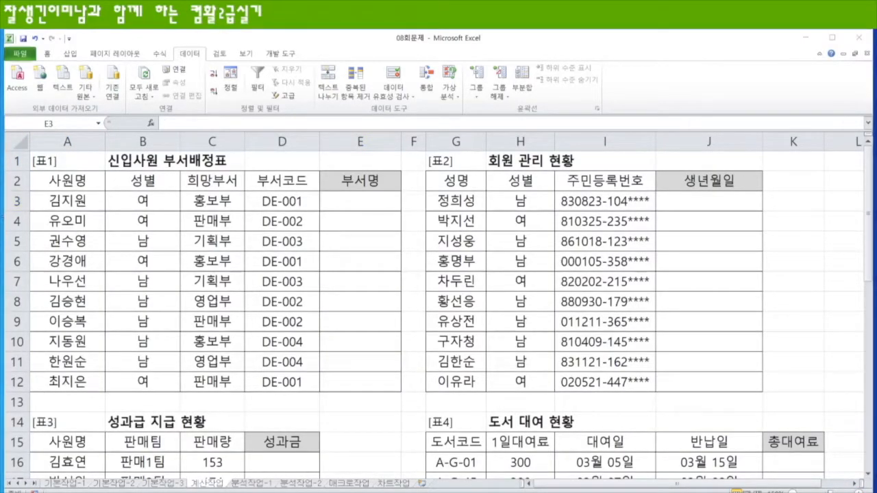
click(373, 203)
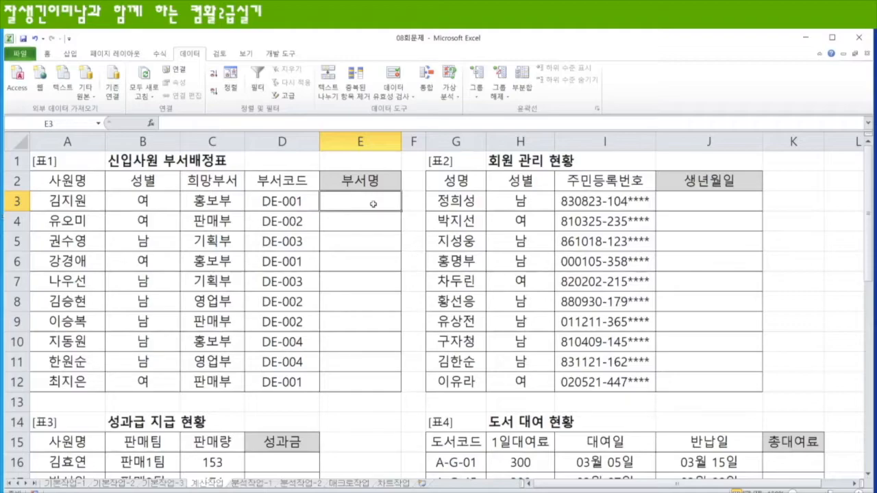
text(=)
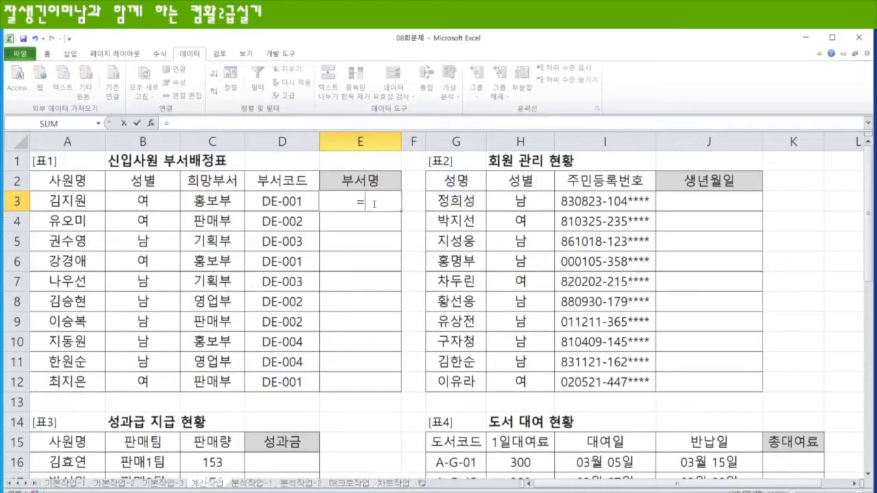
text(ri)
key(Tab)
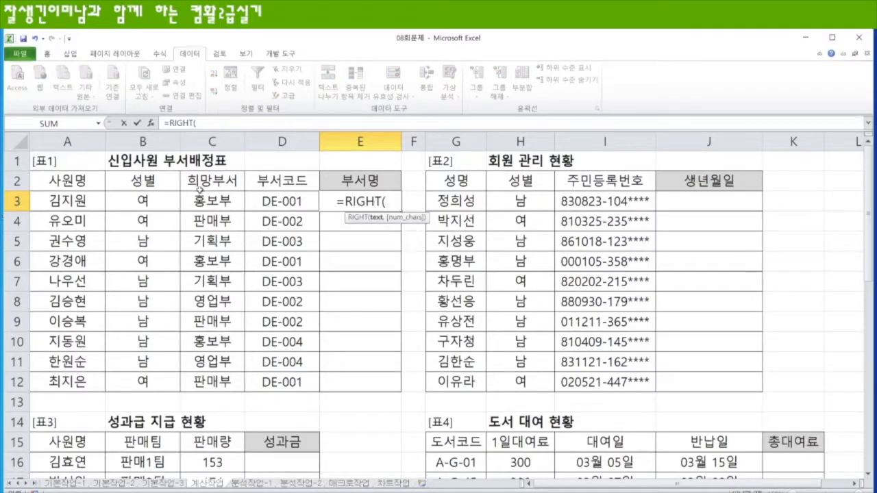
click(282, 201)
text(,)
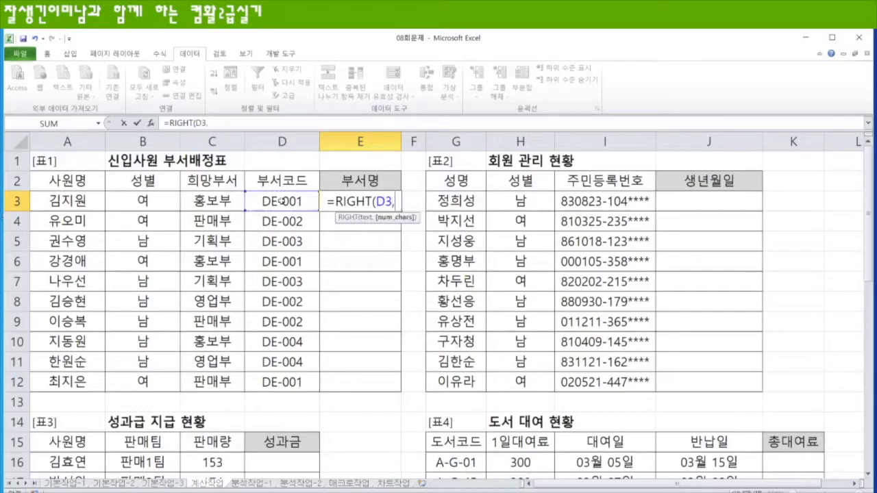
text(1))
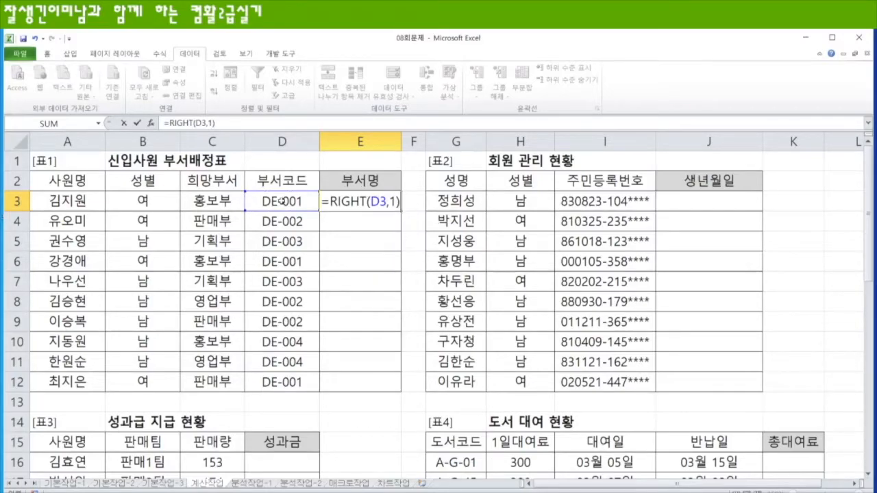
key(Return)
click(363, 201)
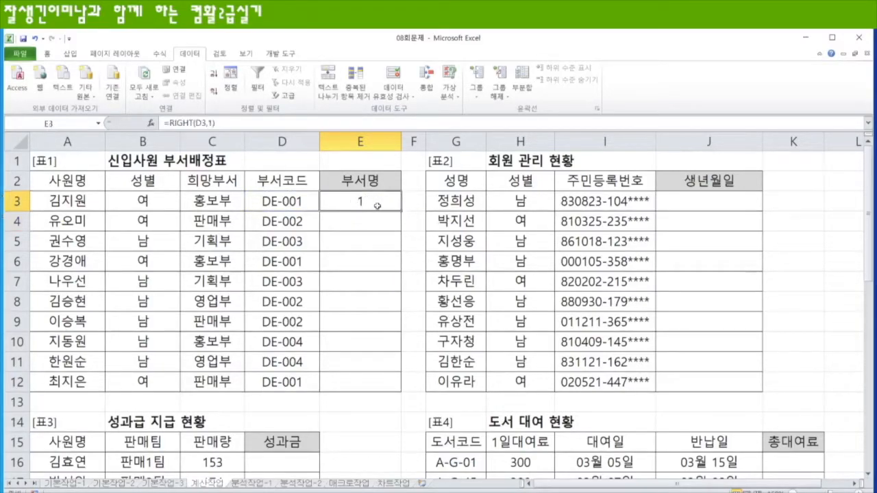
double_click(400, 211)
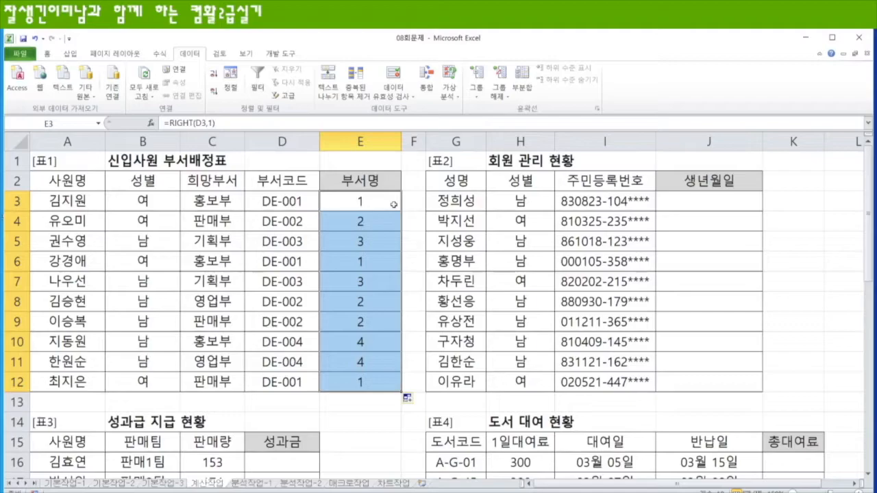
Extend the 부서명 formula to =RIGHT(D3,1)*1=1 and apply it to the whole range E3:E12.
double_click(394, 204)
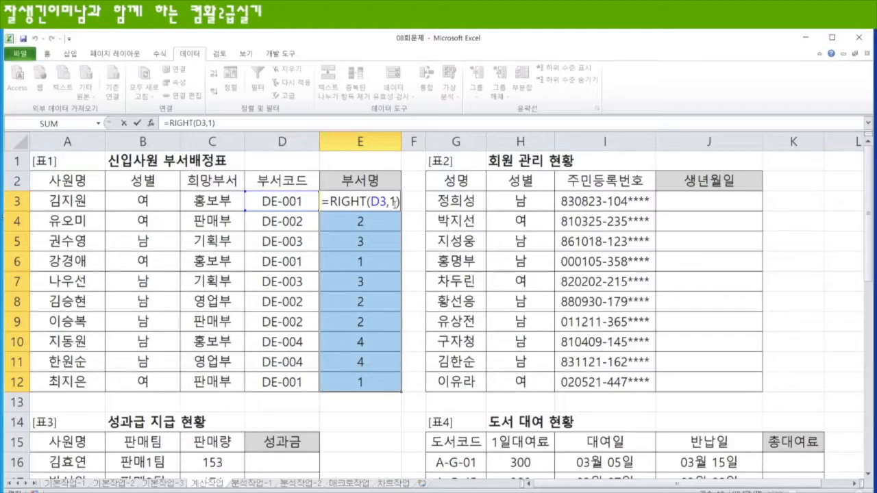
text(*1)
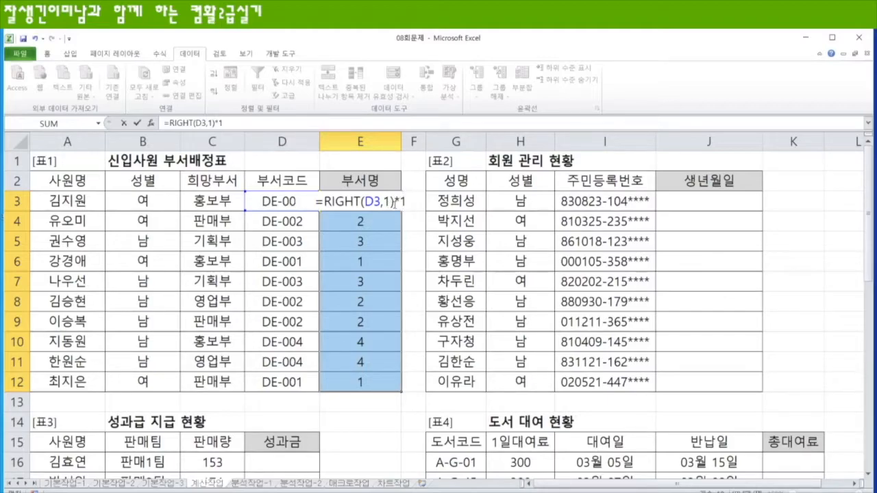
text(=)
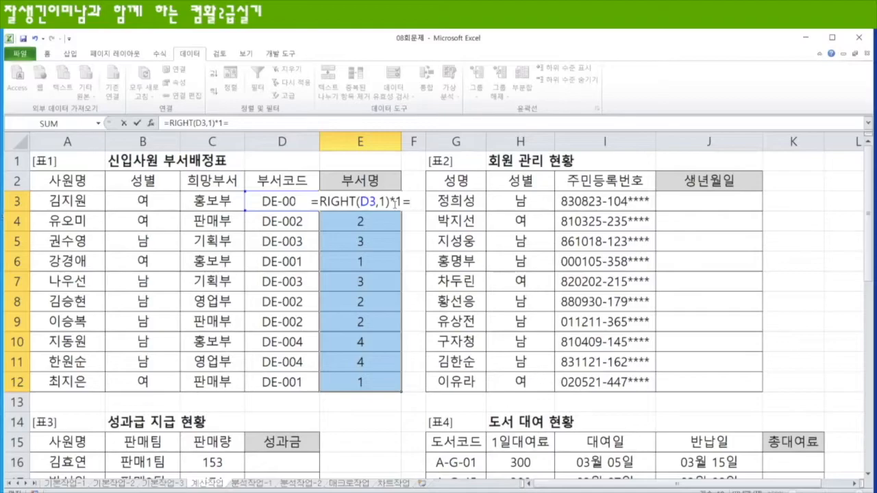
text(1)
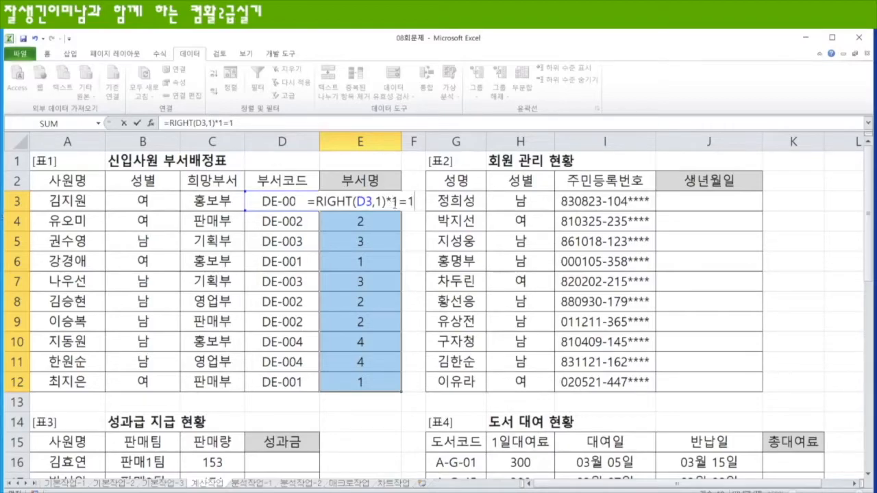
key(ctrl+Return)
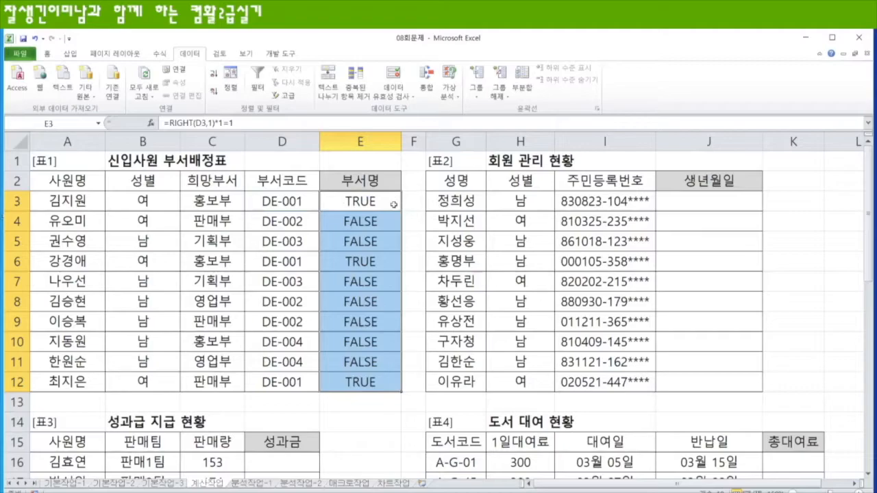
Wrap the 부서명 test in an IF for E3:E12, giving =IF(RIGHT(D3,1)*1=1,"홍보부","판기영").
double_click(394, 204)
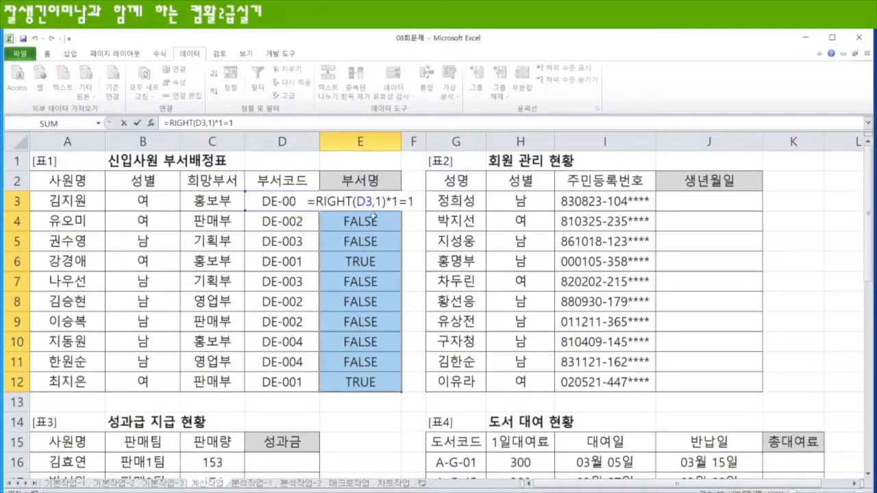
key(Home)
key(Right)
text(IF()
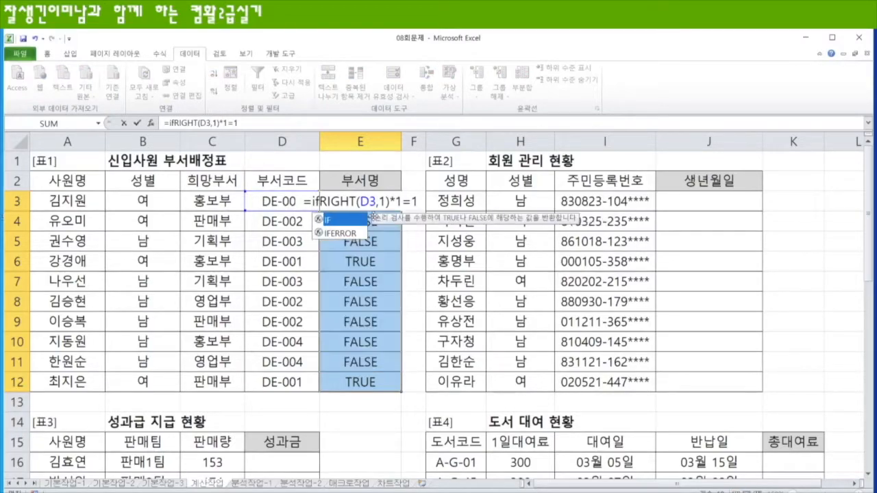
text(,")
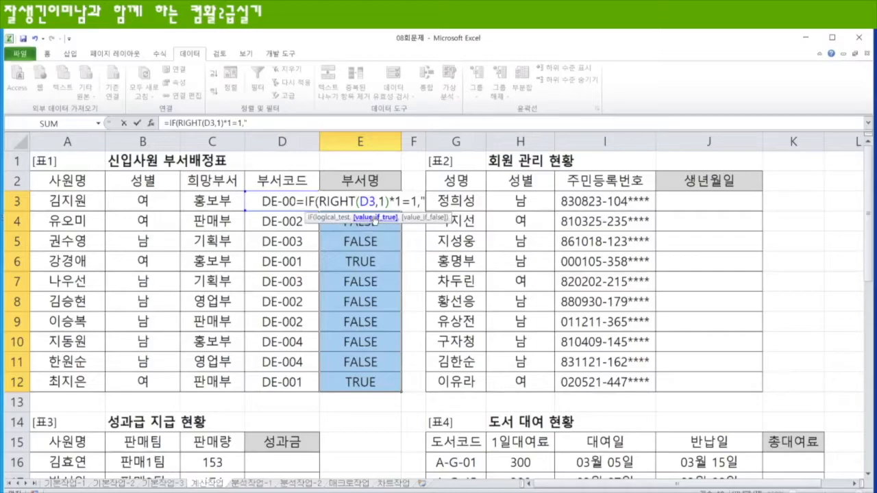
text(호)
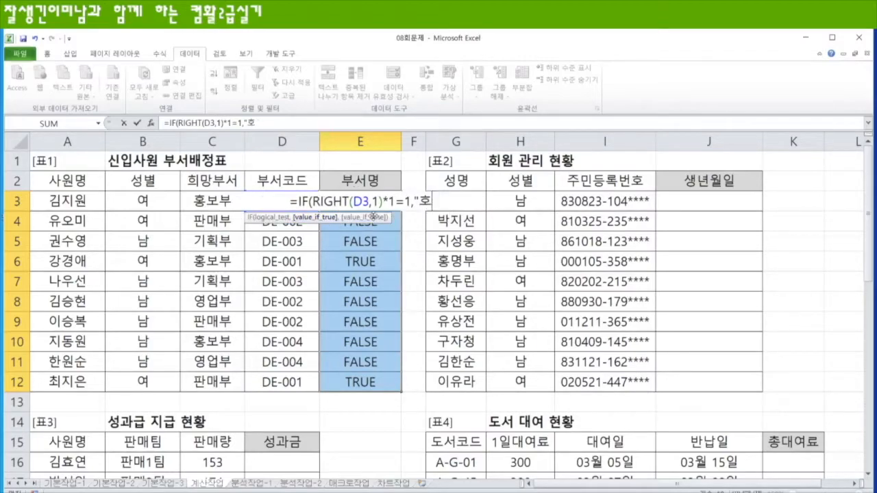
text(ㅇ보부",)
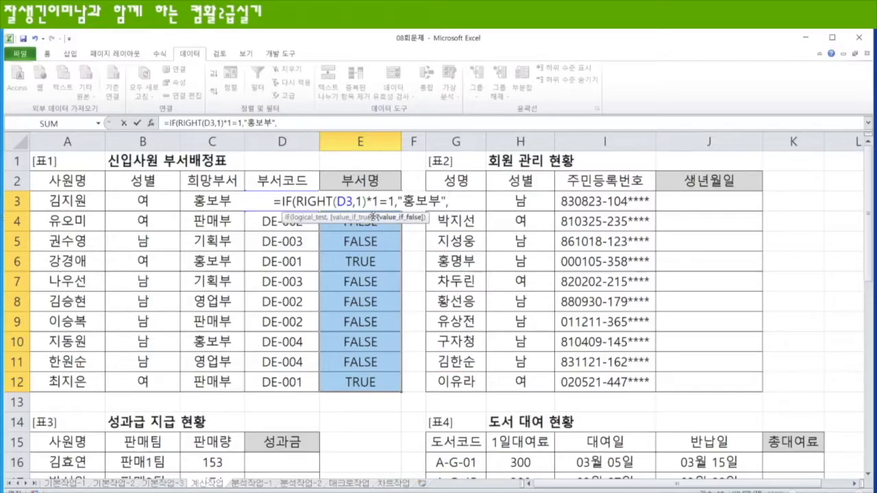
text(판기영")
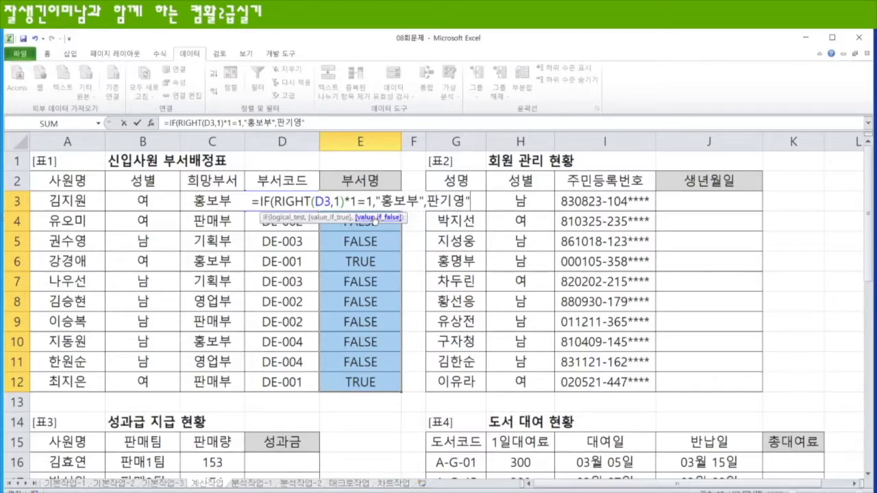
text())
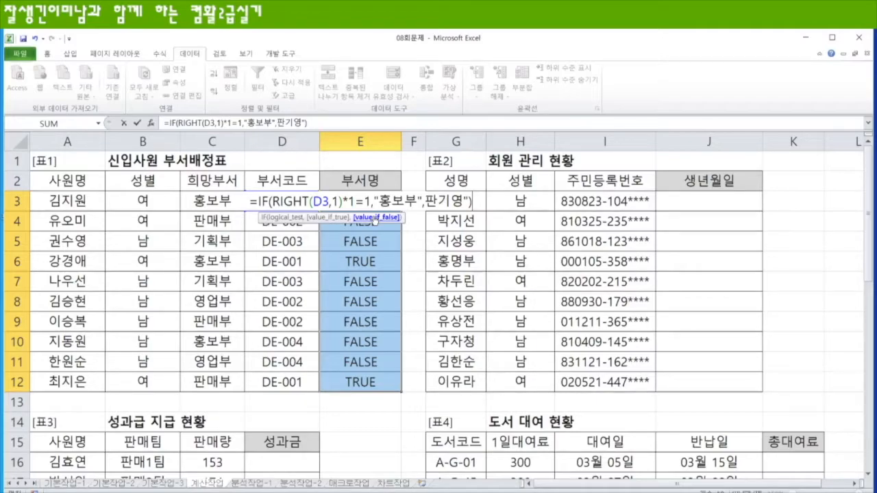
key(Return)
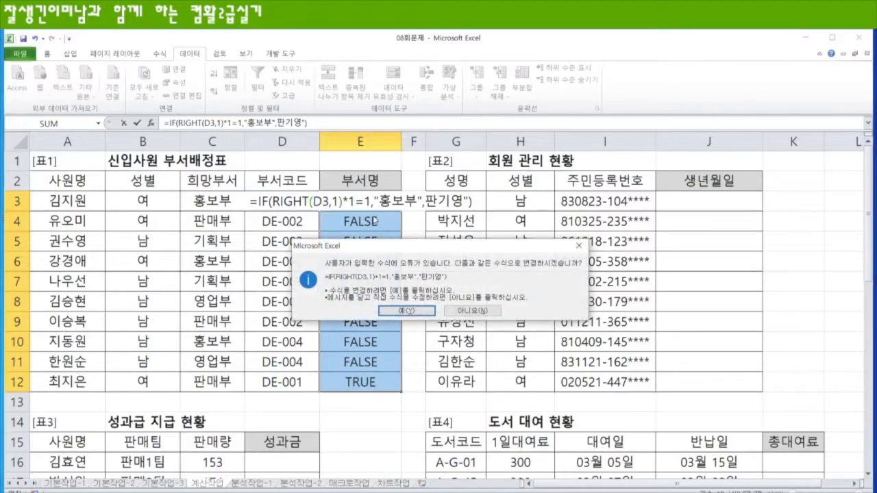
key(Return)
click(384, 201)
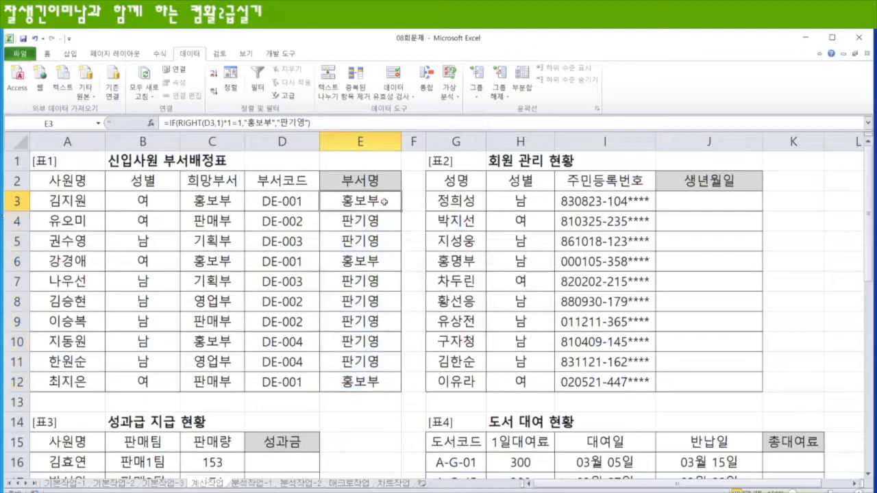
Rework E3's expression into IF(RIGHT(D3,1)*1=2,"판매부","기영"), copy it without the equals sign, and cancel the cell edit.
double_click(384, 201)
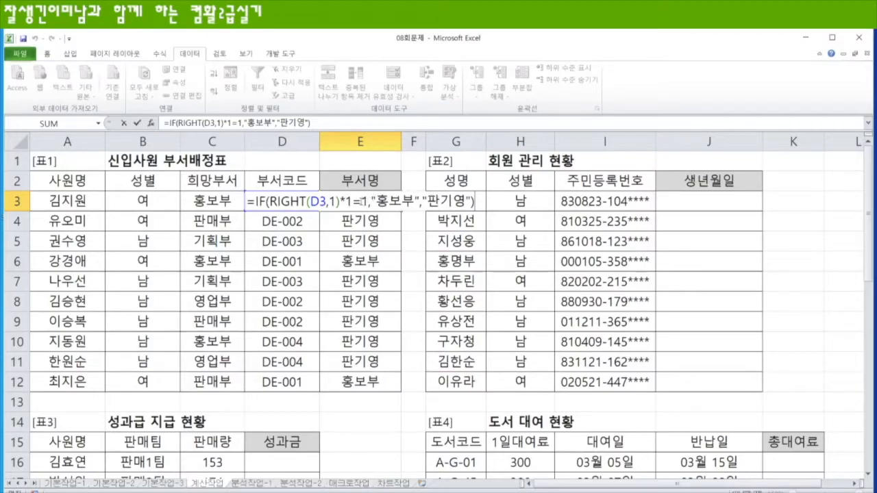
drag(360, 201, 367, 200)
text(2)
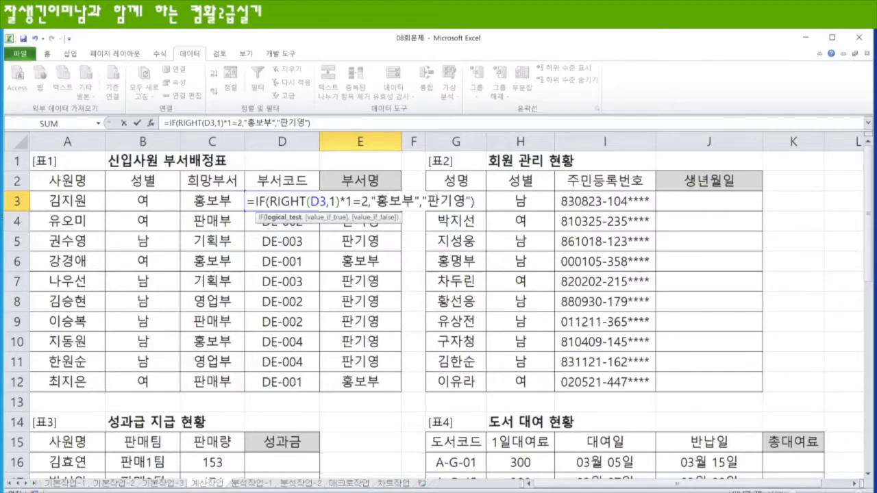
drag(376, 200, 388, 200)
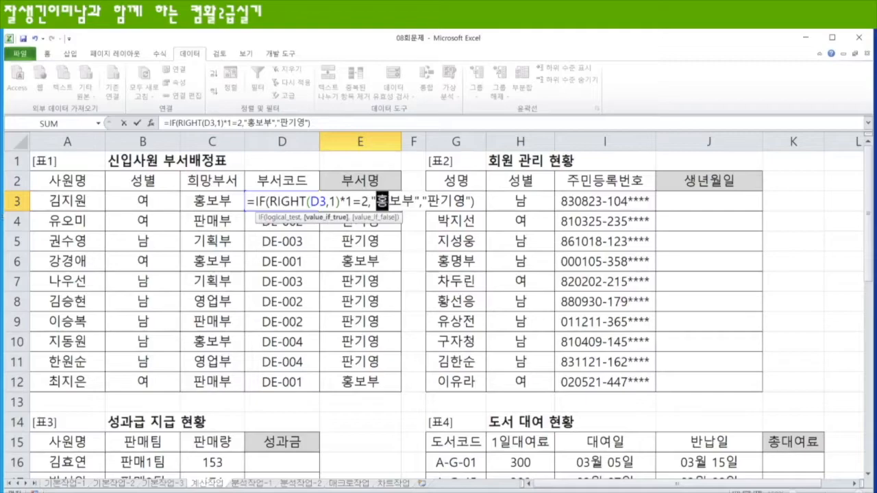
text(판)
key(Delete)
text(매)
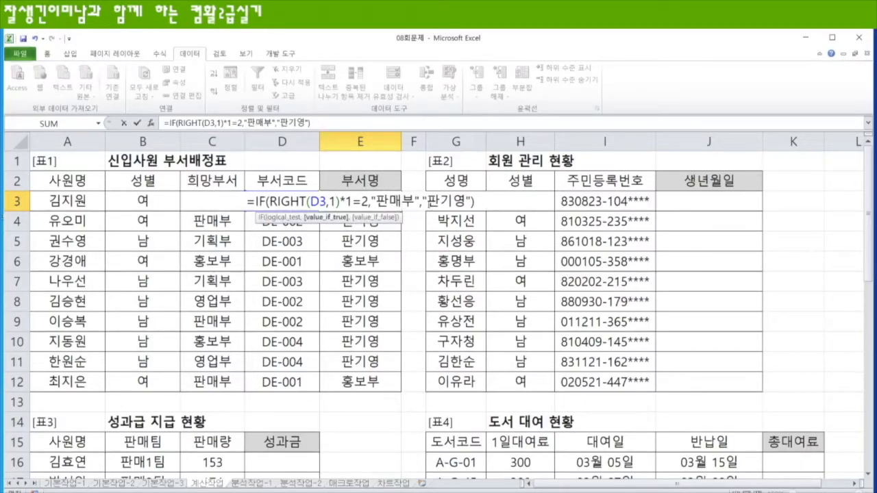
drag(428, 200, 439, 201)
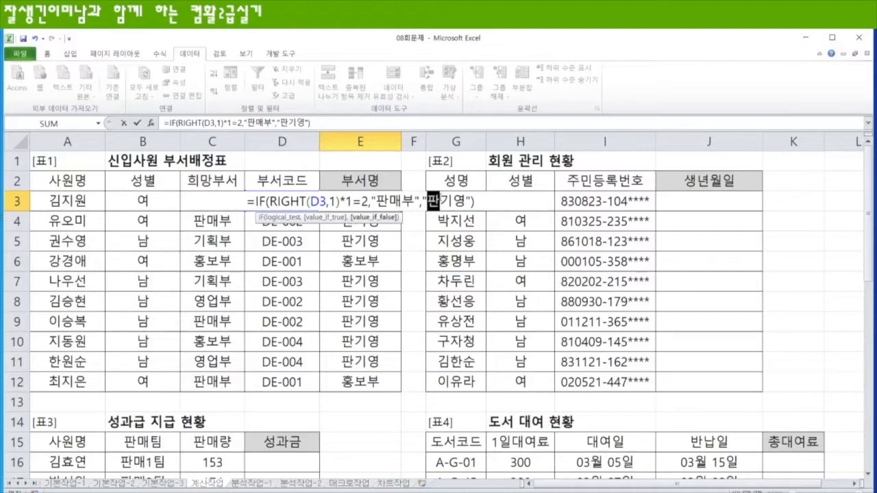
key(Delete)
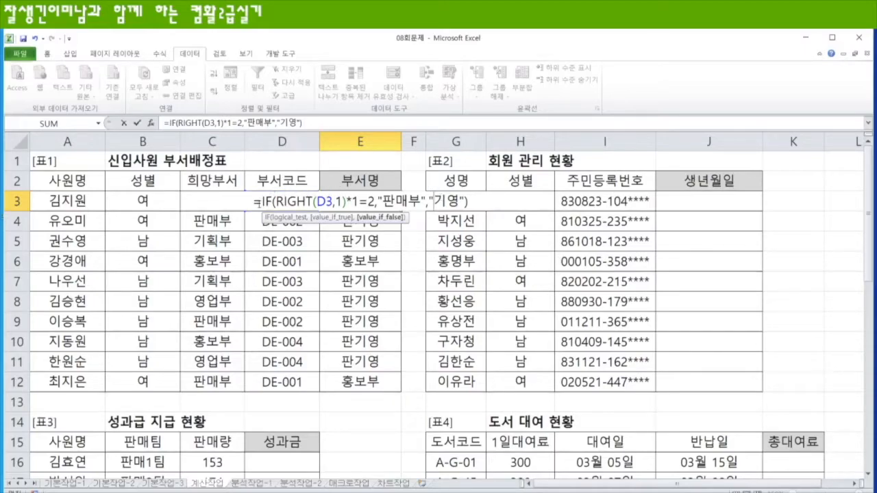
drag(262, 201, 484, 206)
key(ctrl+c)
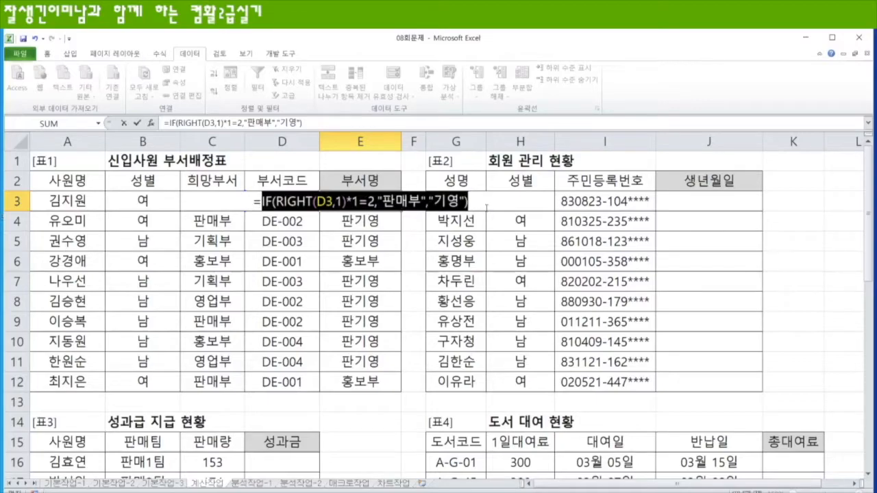
key(Escape)
In E3's 부서명 formula, replace the "판기영" result with the copied IF(RIGHT(D3,1)*1=2,"판매부","기영").
key(F2)
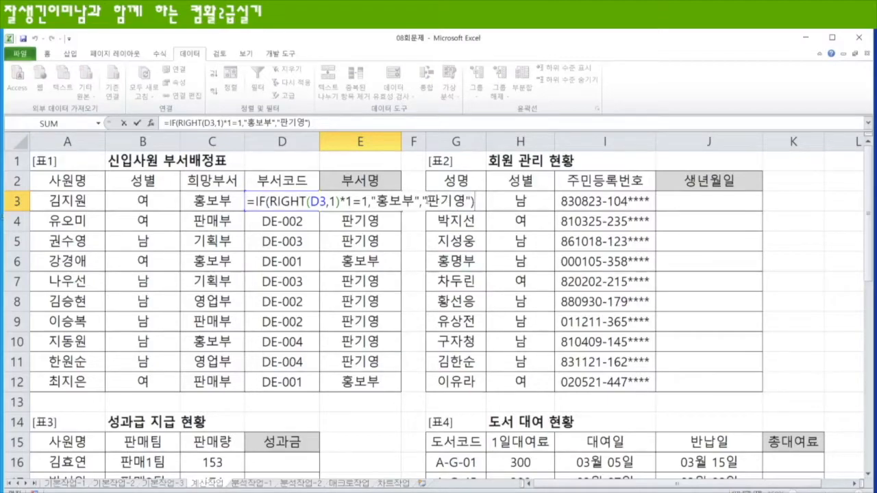
drag(421, 201, 472, 200)
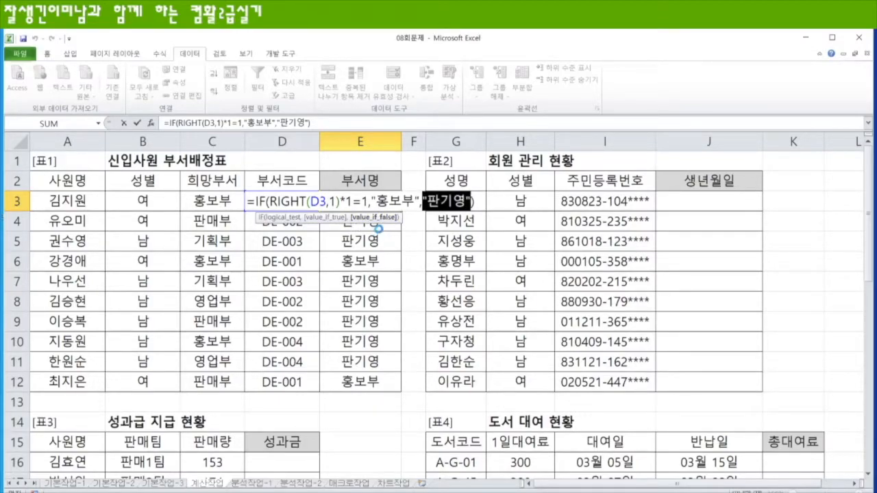
key(ctrl+v)
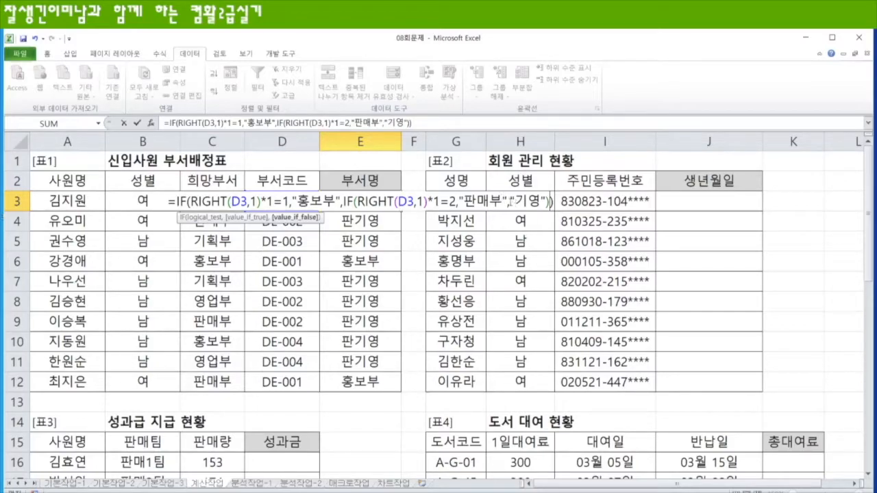
Replace "기영" in E3's formula with IF(RIGHT(D3,1)*1=3,"기획부","영업부") and fill the nested formula down to E12.
drag(510, 202, 541, 201)
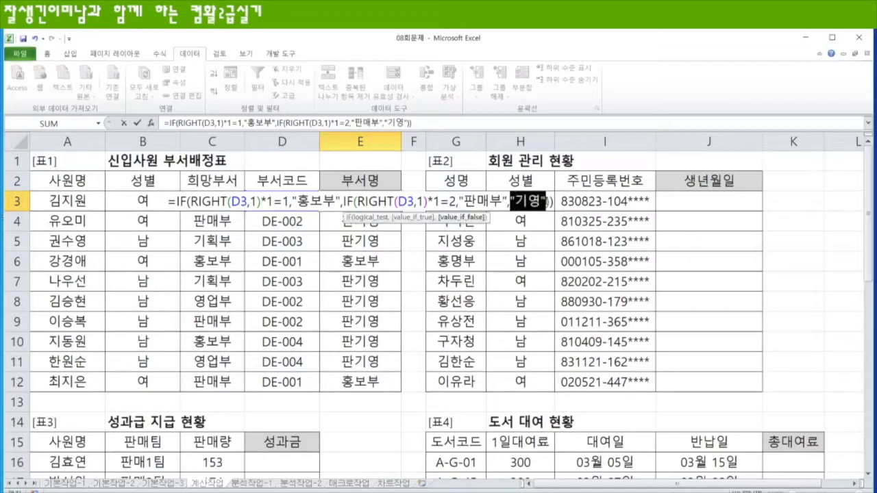
key(ctrl+v)
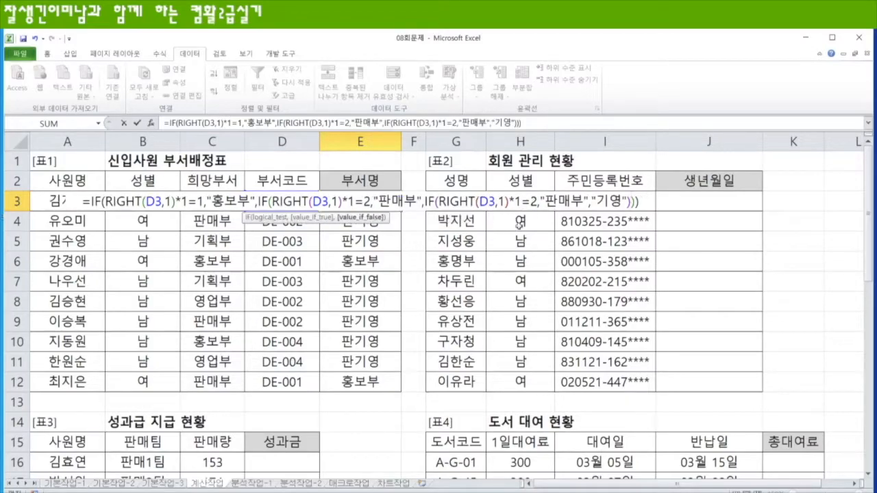
drag(529, 201, 582, 201)
text(3,"기획부)
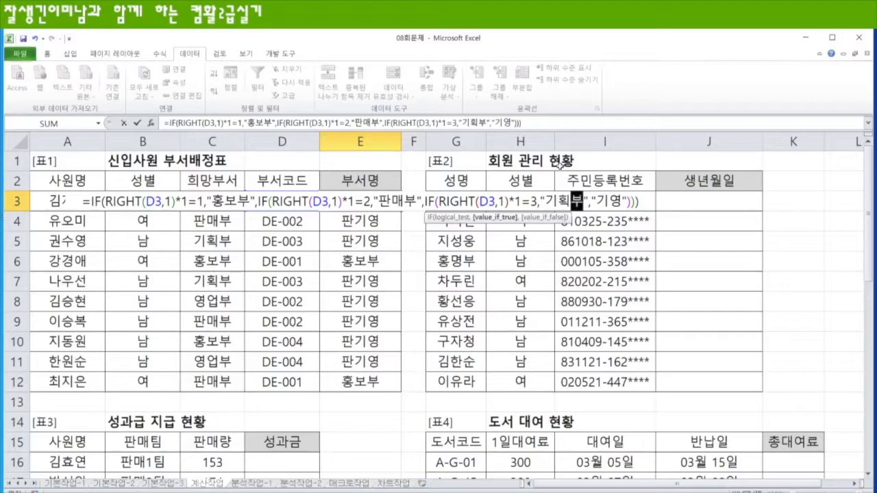
drag(596, 201, 624, 202)
text(영업부)
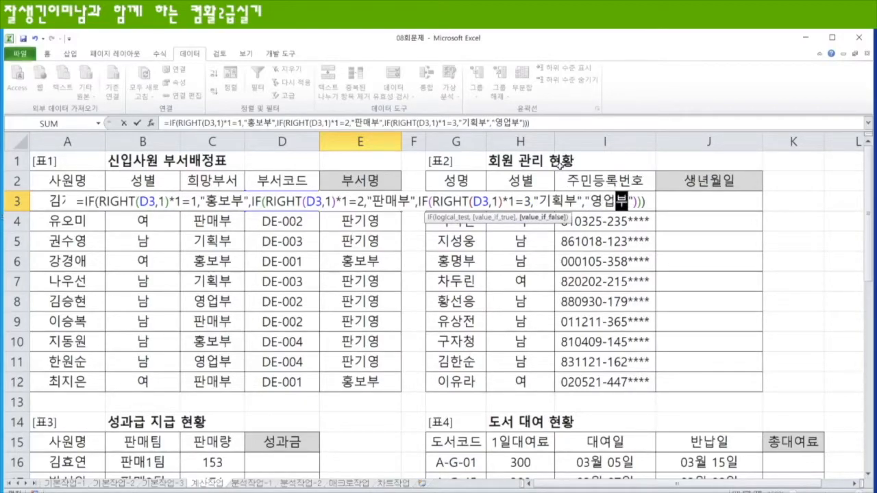
key(ctrl+Return)
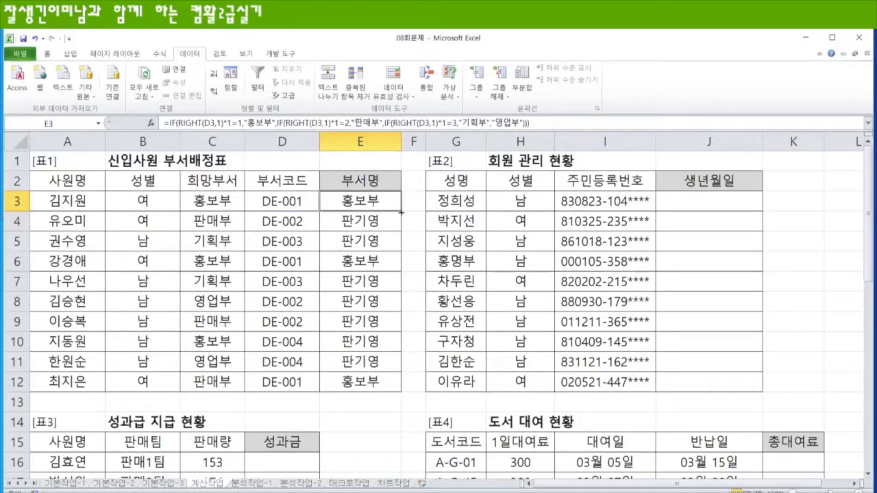
double_click(399, 214)
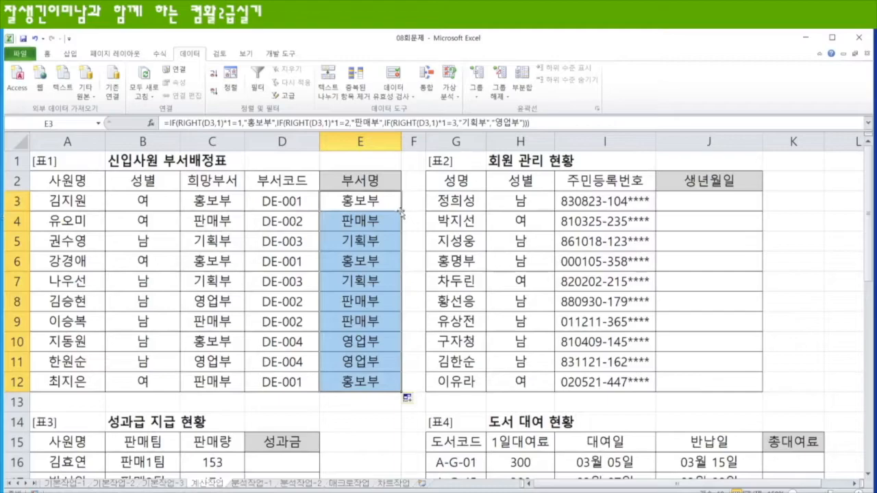
key(F2)
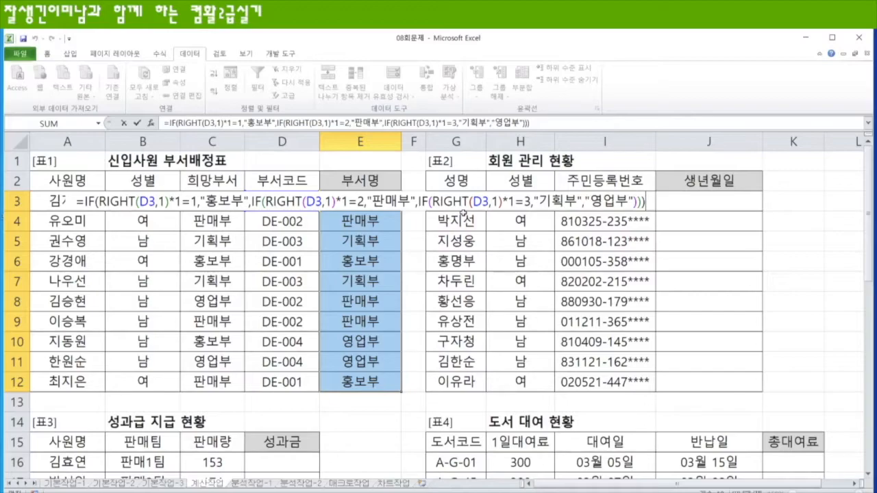
key(ctrl+Return)
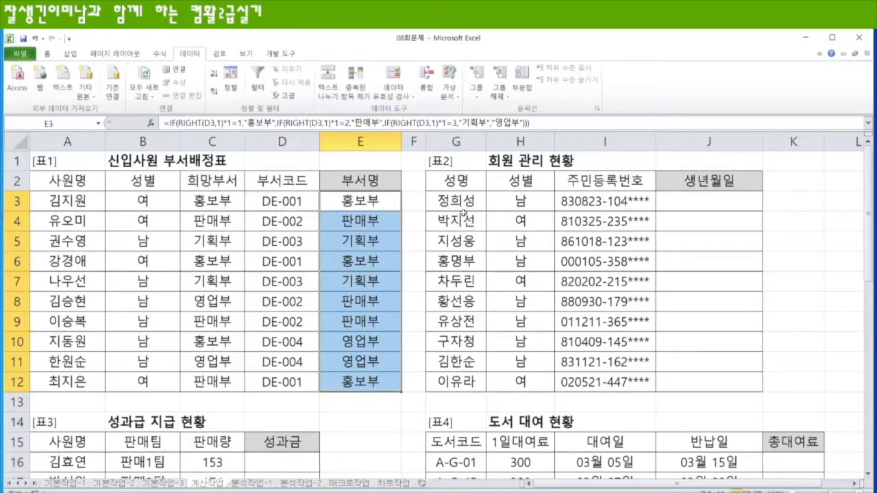
In 표2's 생년월일 column, enter =MID(I3,8,1) in J3 and fill it down to J12.
click(714, 199)
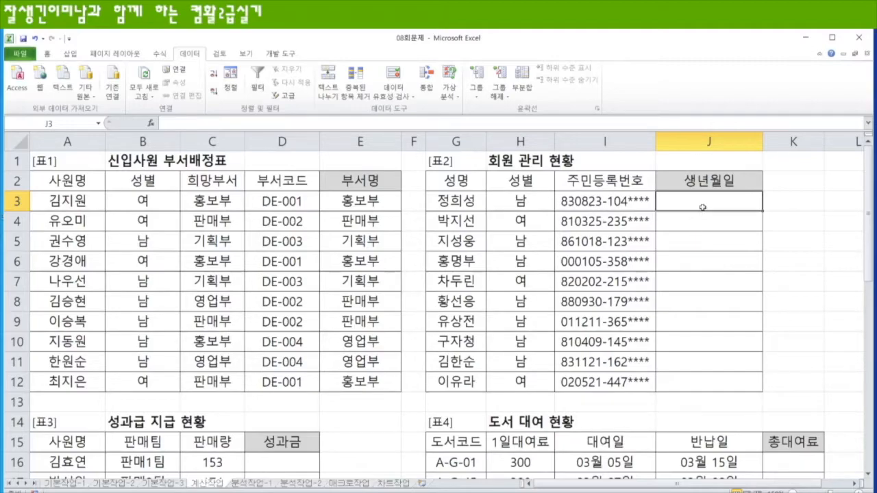
text(=)
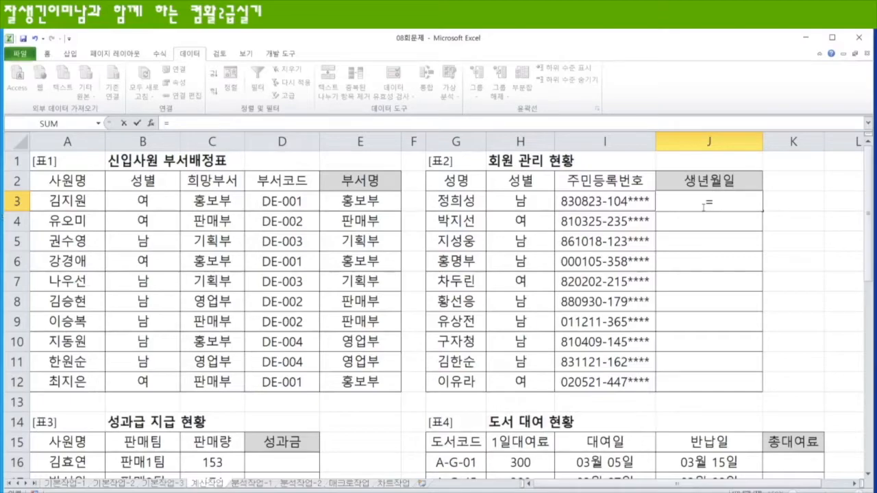
text(mid()
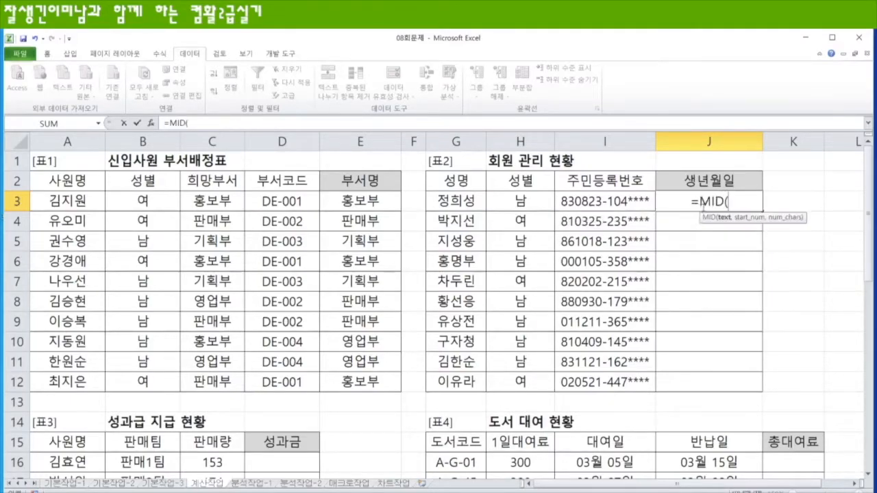
click(594, 202)
text(,8,1)
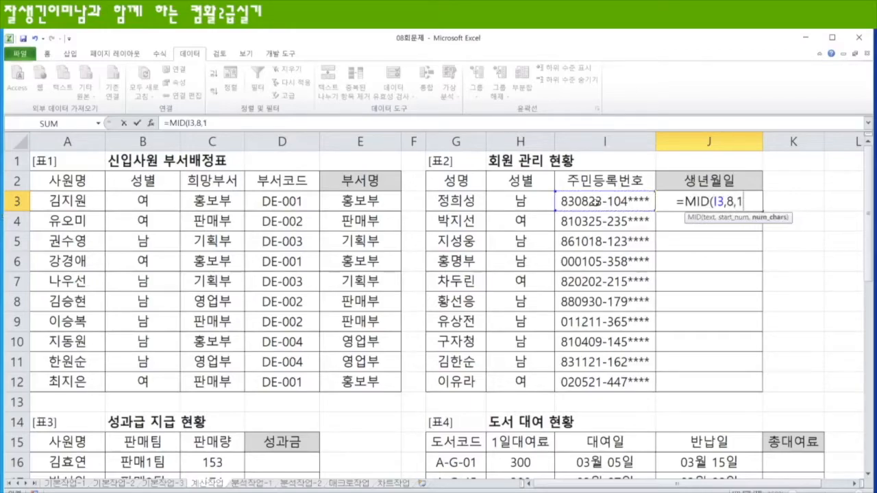
text())
key(ctrl+Return)
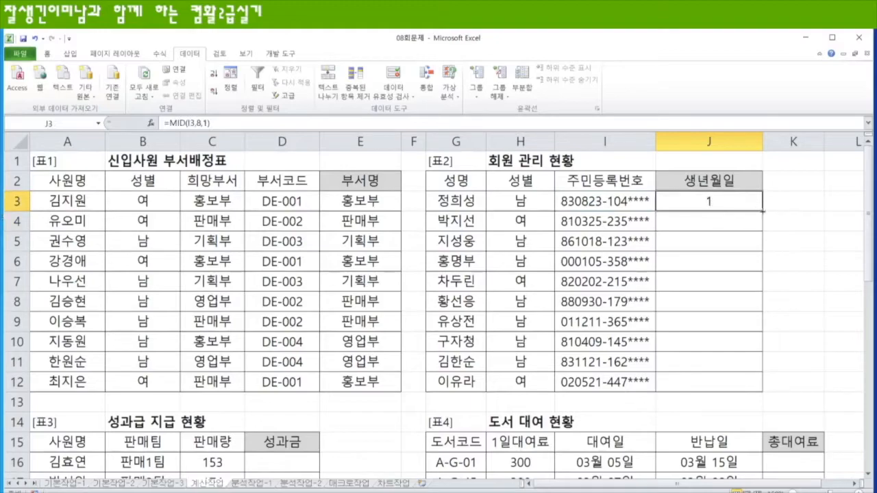
double_click(759, 208)
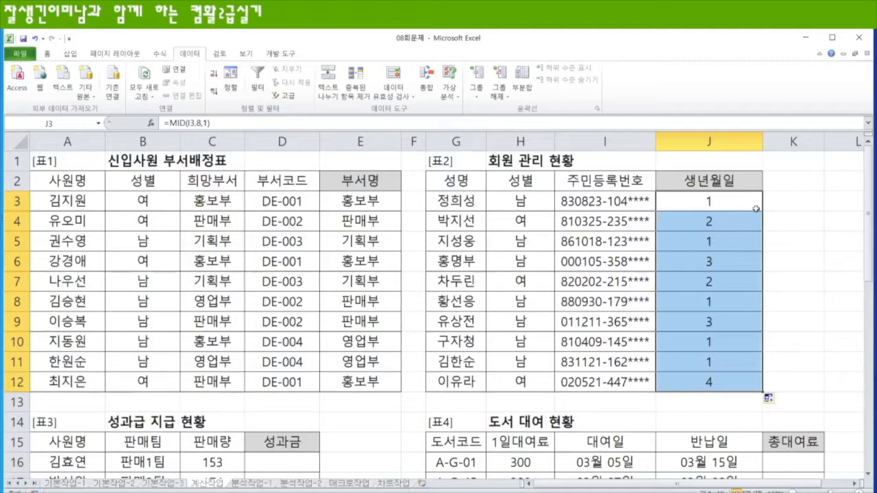
Extend the 생년월일 formula to =MID(I3,8,1)*1<=2 and apply it to the whole range J3:J12.
double_click(756, 208)
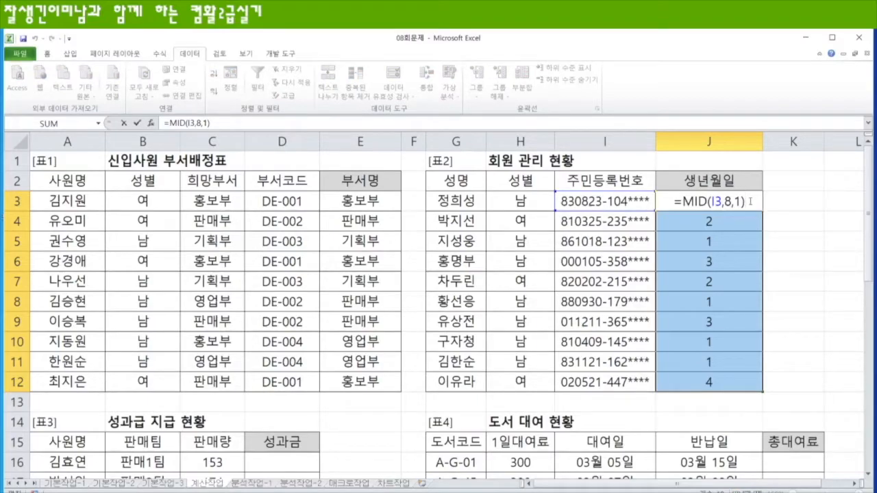
text(*1)
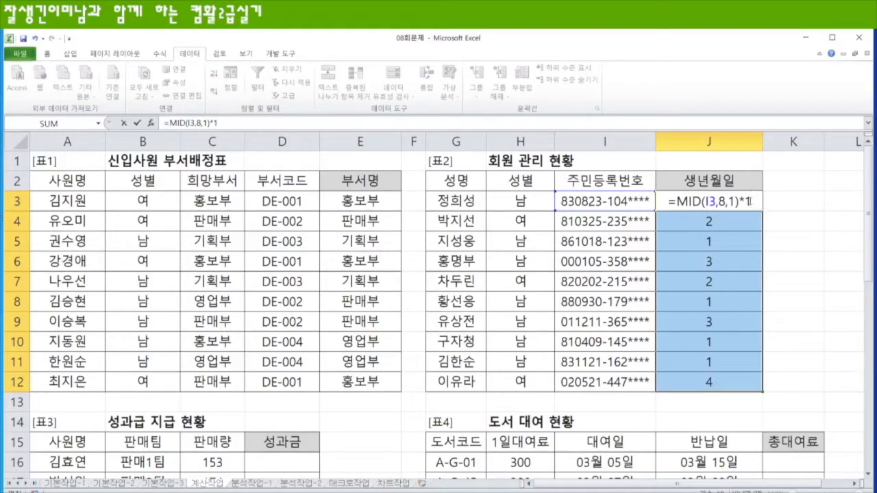
key(ctrl+Return)
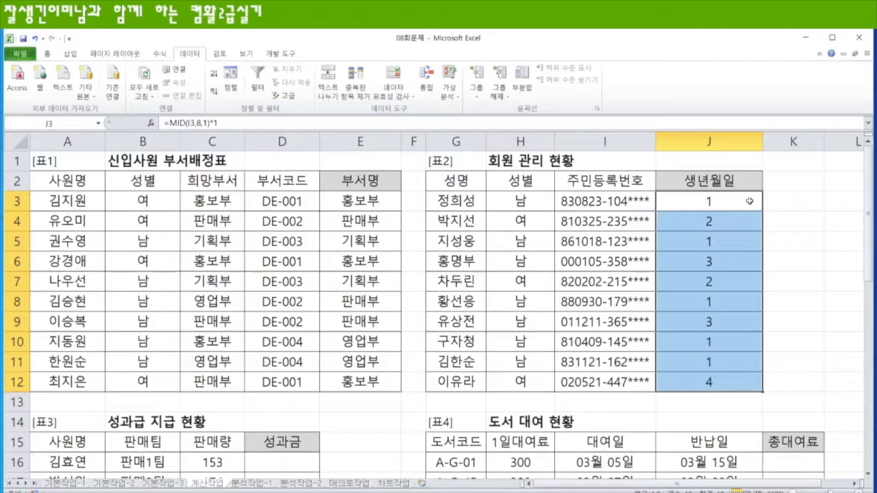
double_click(750, 201)
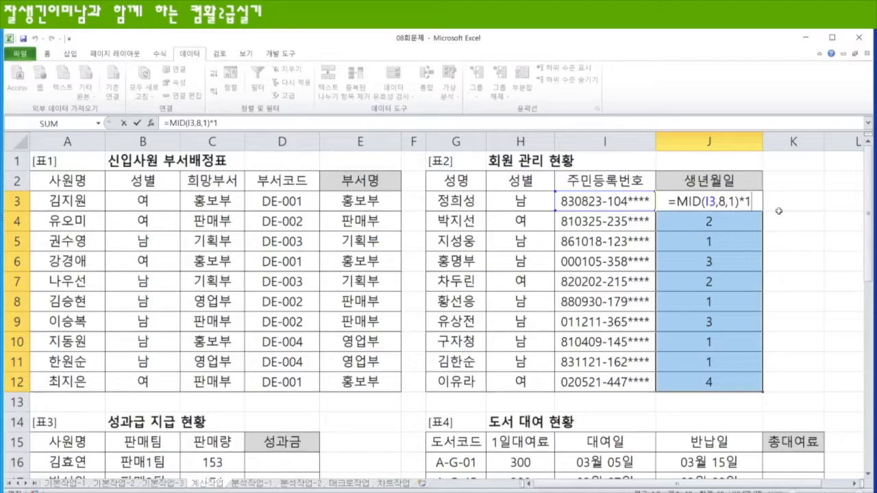
text(<=2)
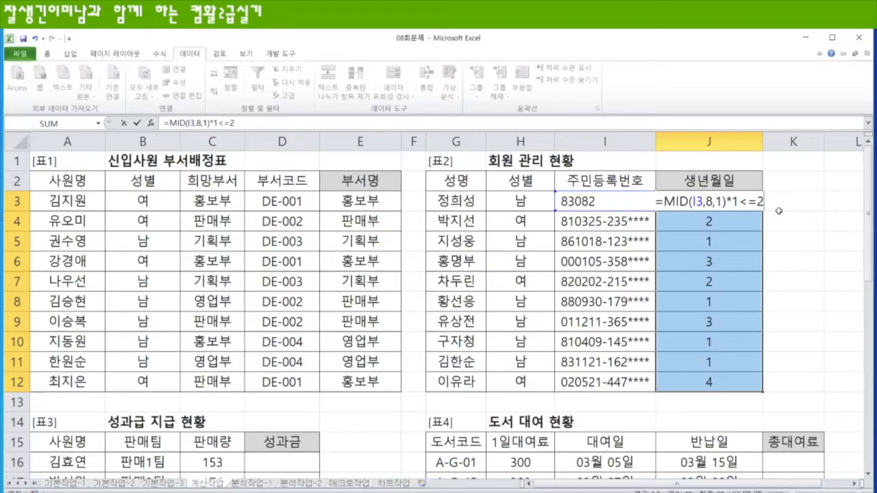
key(ctrl+Return)
Wrap J3's test in an IF, giving =IF(MID(I3,8,1)*1<=2,19,20), and fill it down to J12.
key(F2)
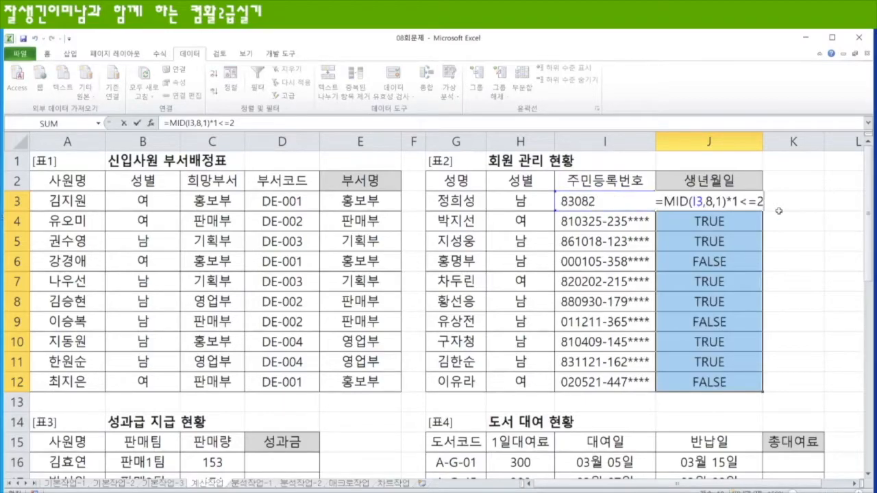
click(663, 202)
text(IF()
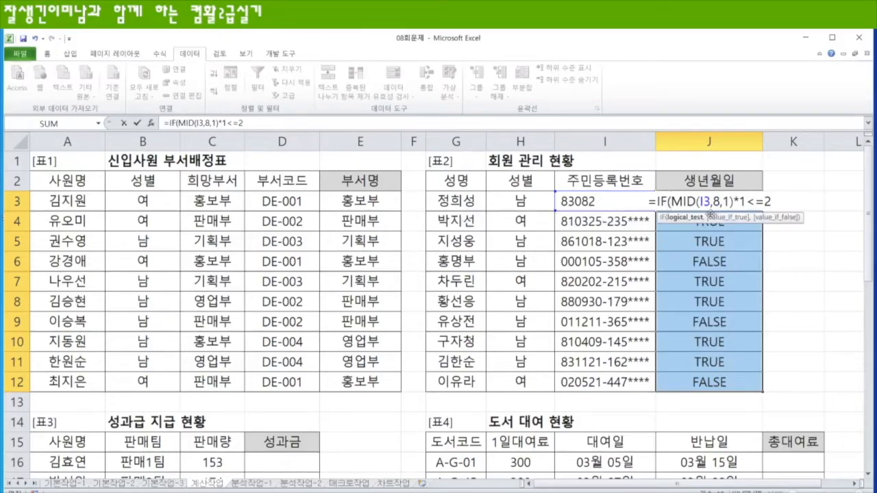
key(End)
text(,)
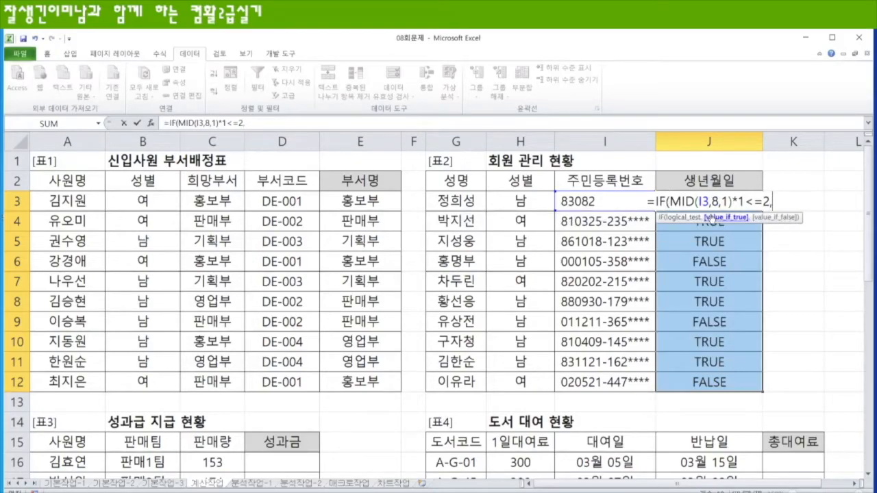
text(19,20)
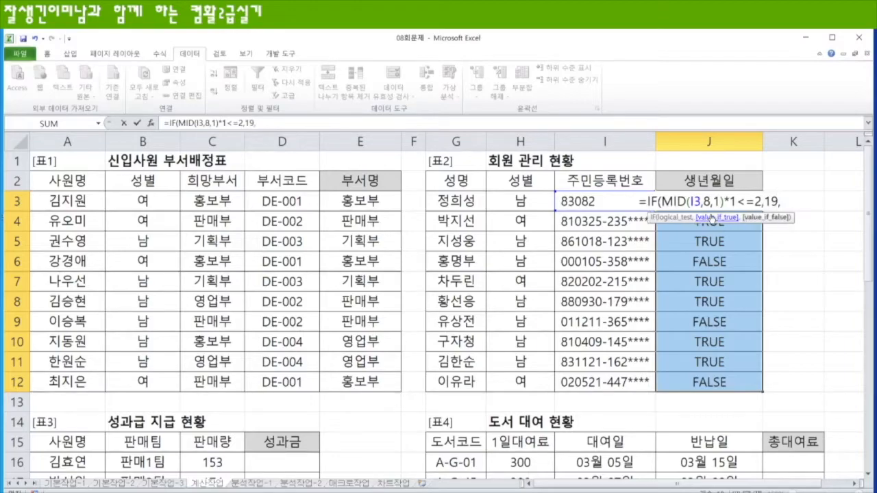
text())
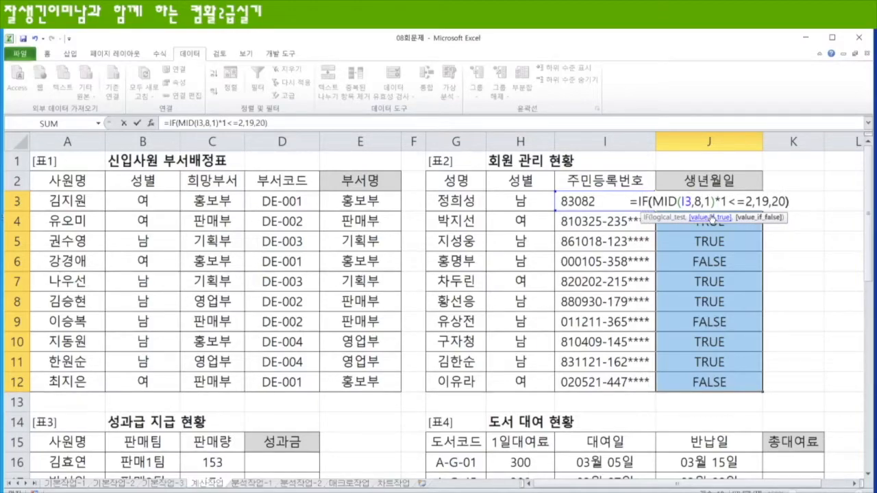
key(Return)
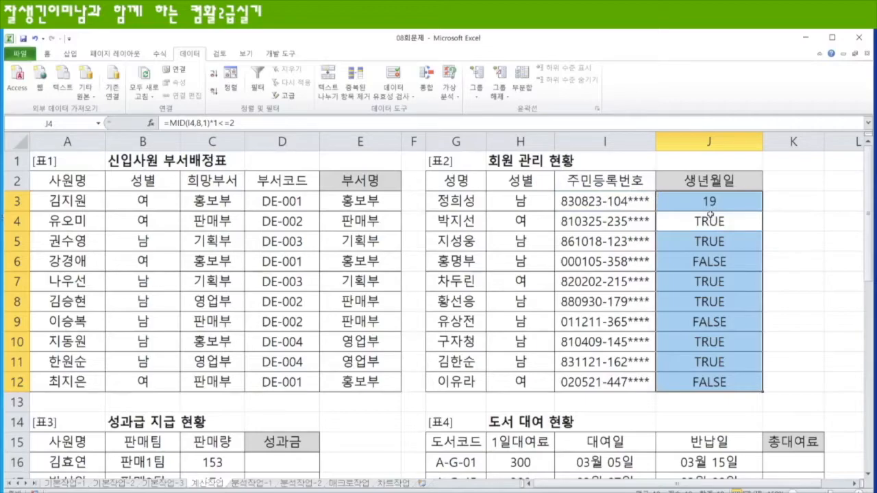
click(735, 203)
drag(761, 211, 759, 383)
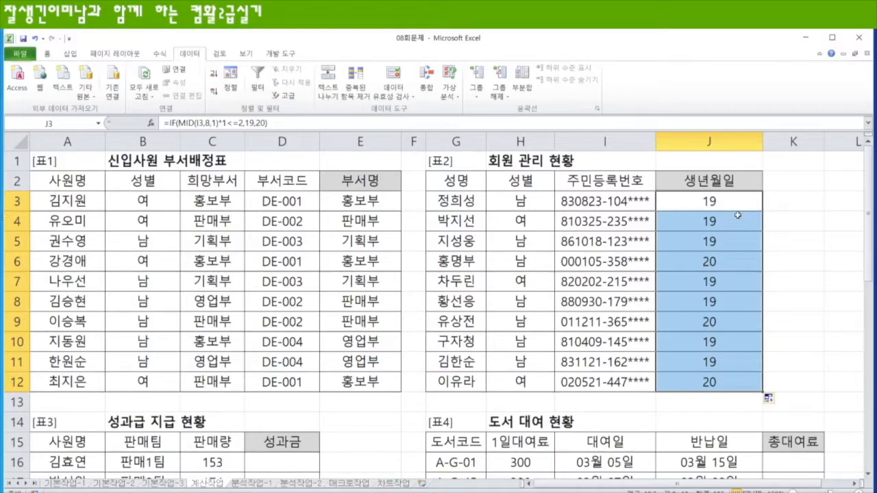
Append &LEFT(I3,2) to the IF formula in J3 and apply it to the whole range J3:J12.
key(F2)
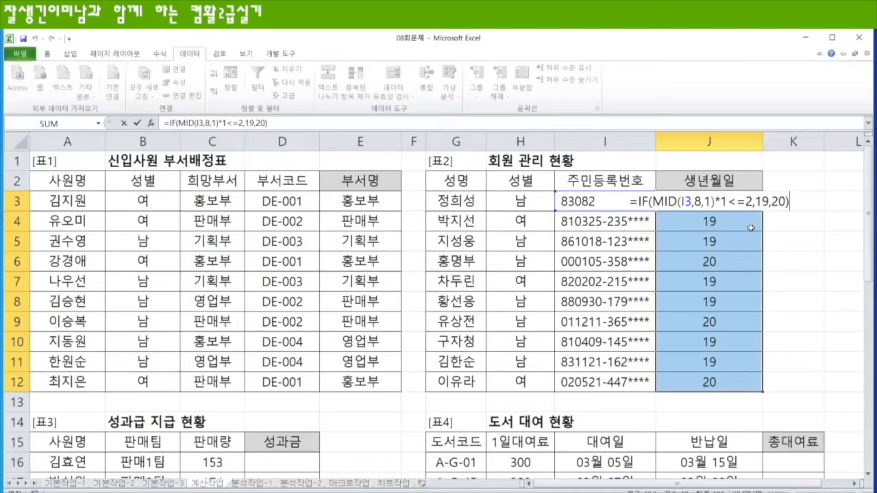
text(&)
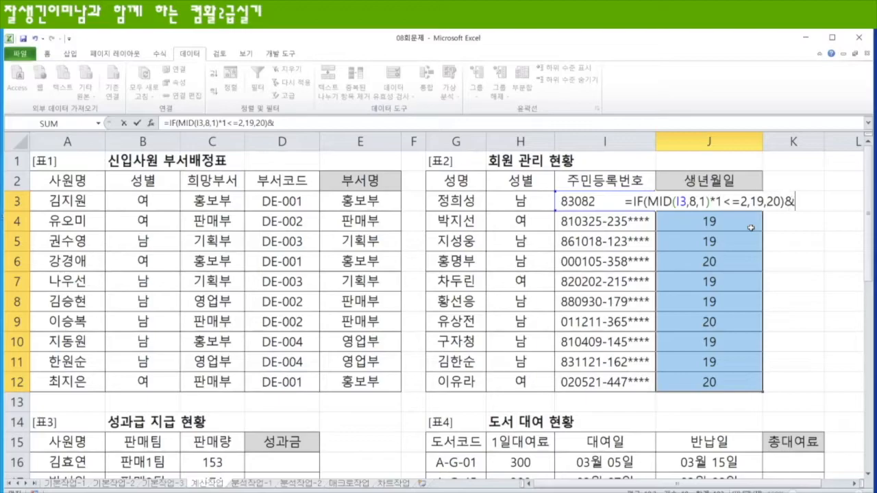
text(left)
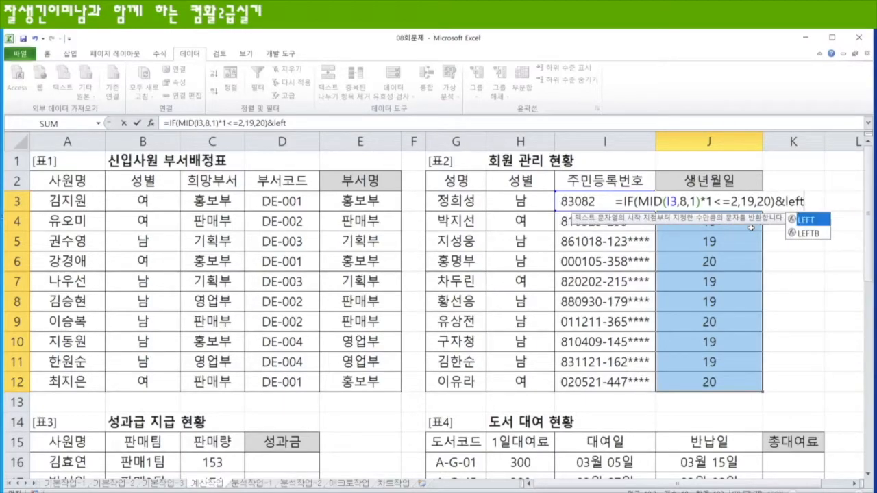
key(Tab)
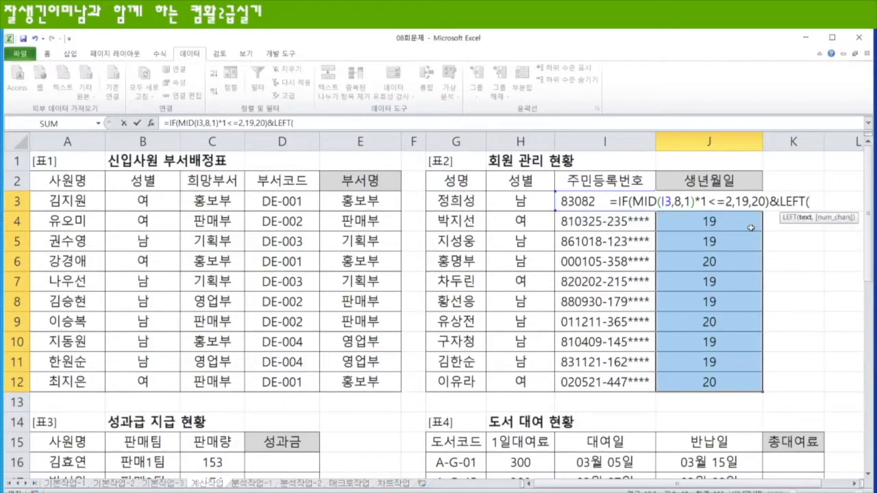
click(570, 198)
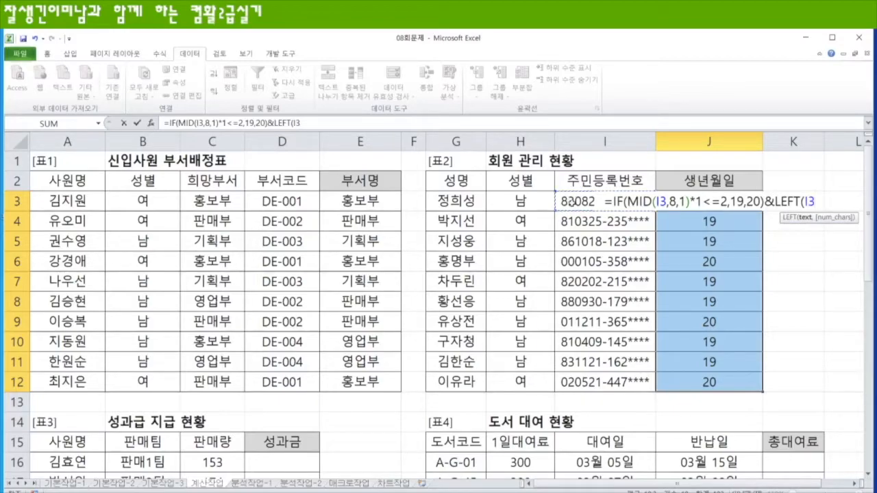
text(,2))
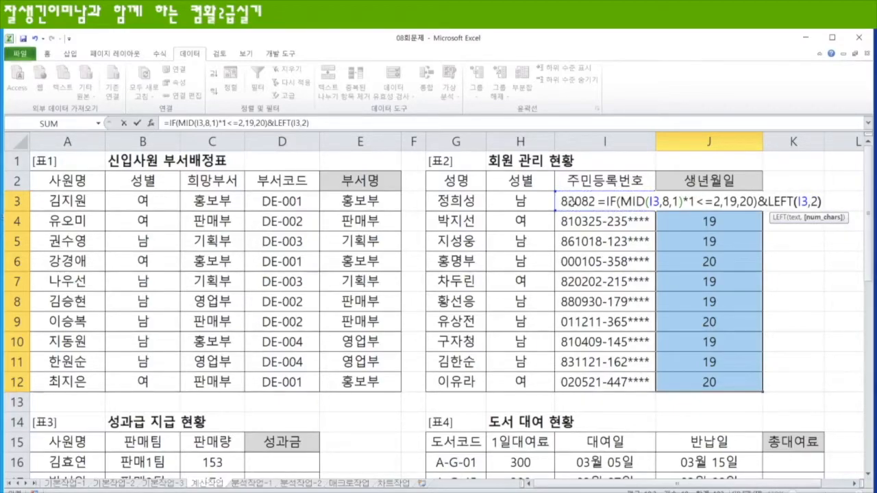
key(ctrl+Return)
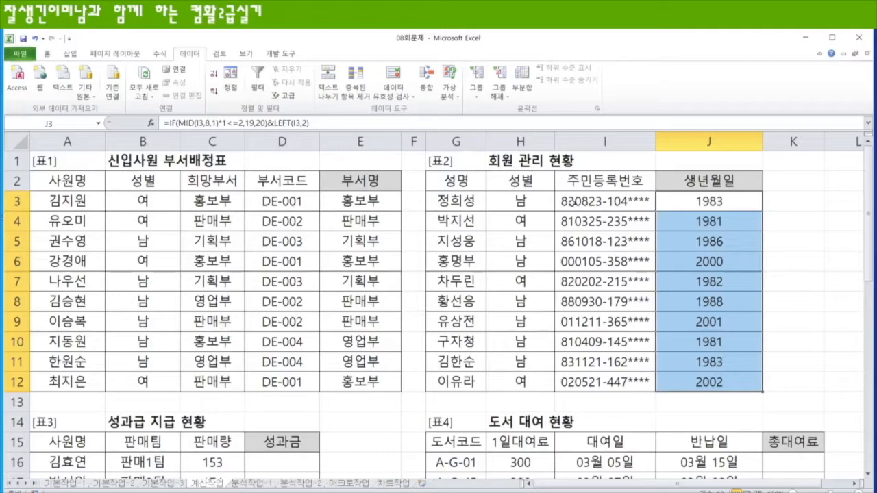
Append &"년" to the 생년월일 formula and apply it to J3:J12.
key(F2)
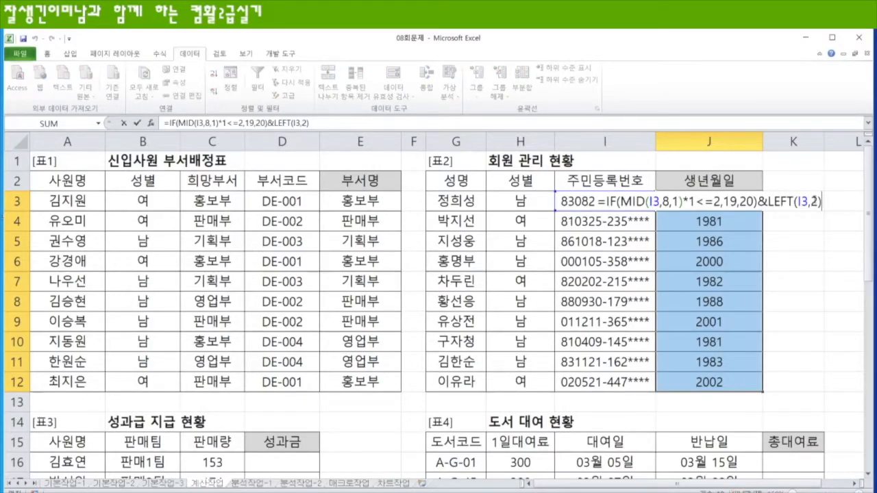
text(")
key(BackSpace)
text(&)
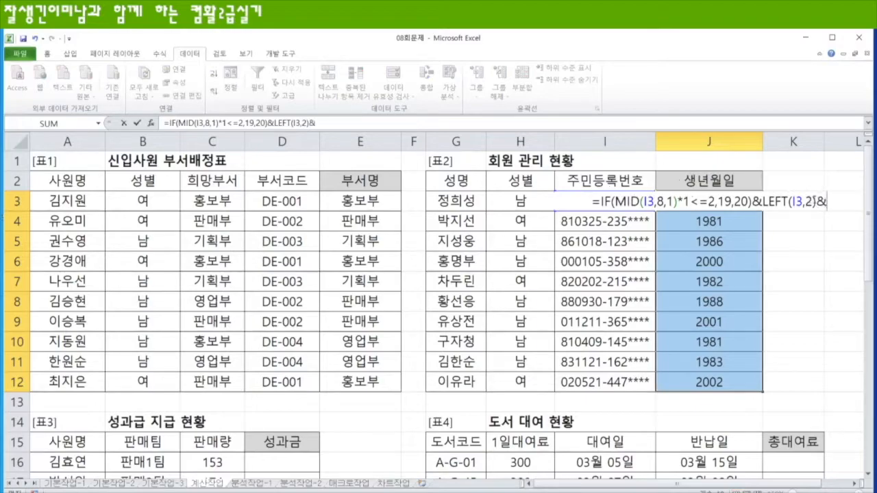
text("sus)
key(BackSpace)
key(BackSpace)
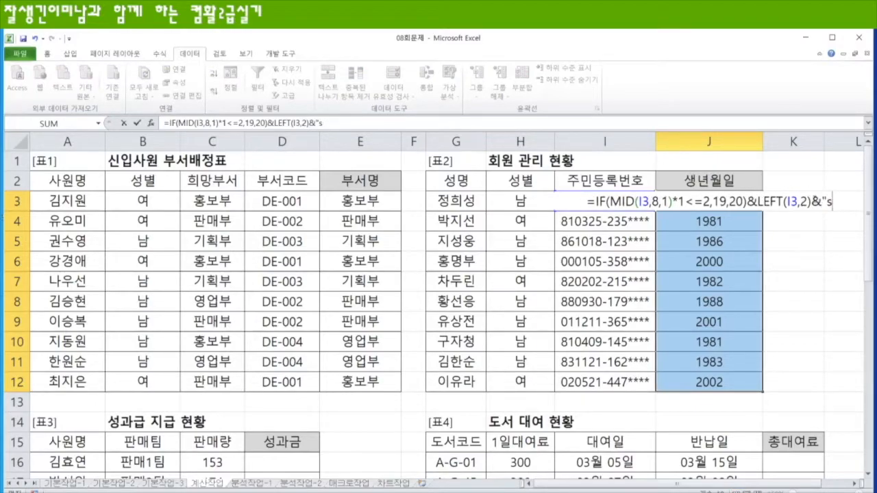
key(BackSpace)
text(년")
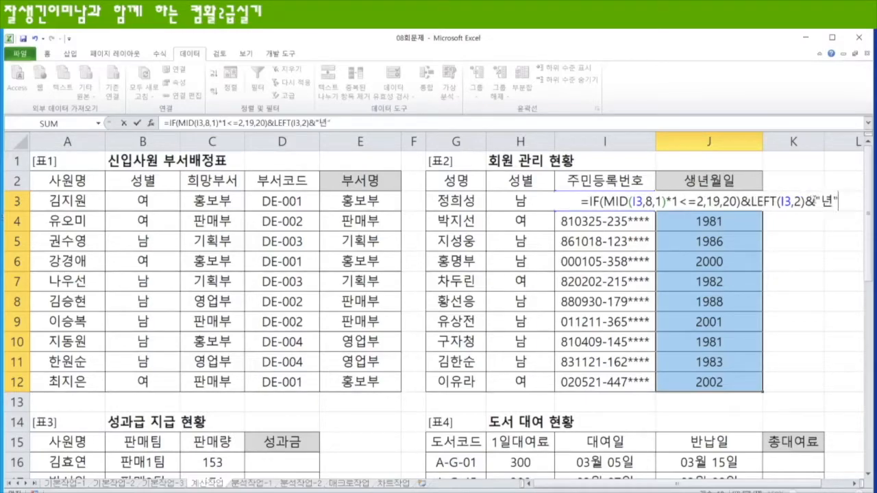
text(&)
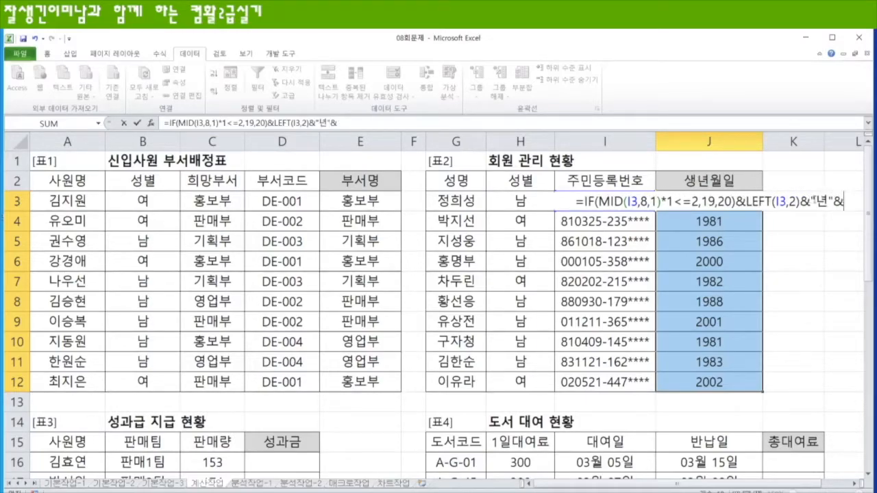
key(Return)
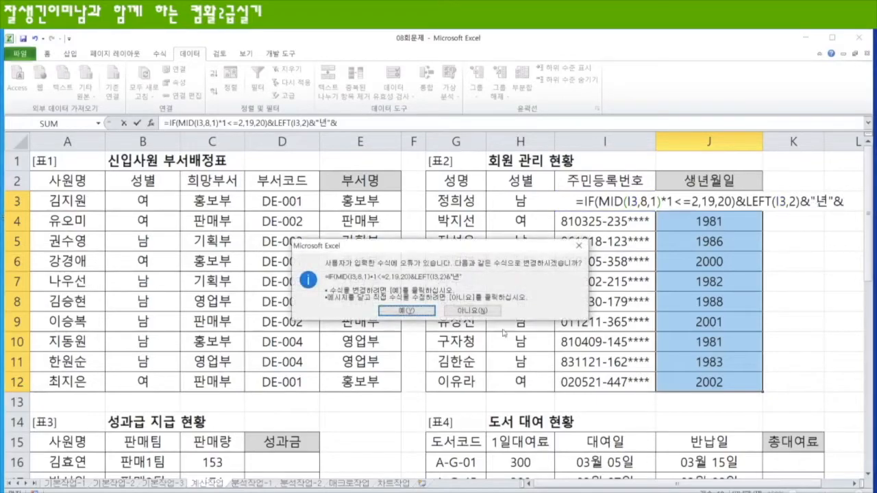
click(408, 311)
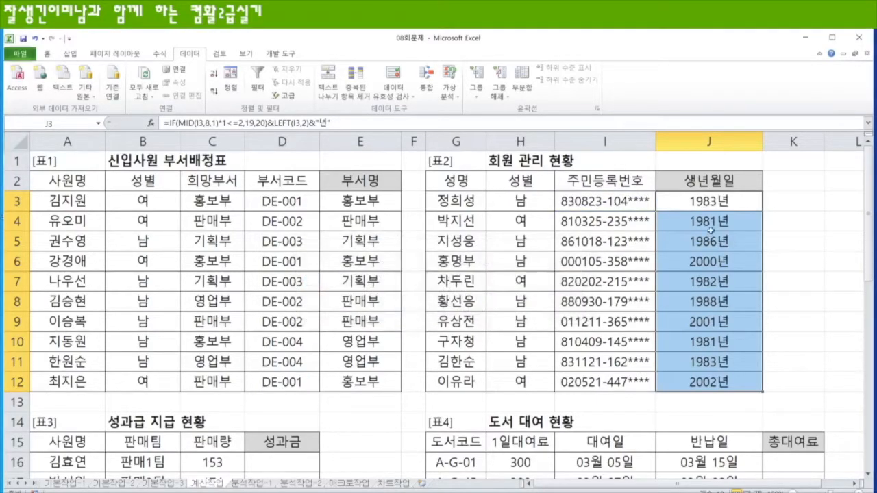
Extend J3's formula with &MID(I3,3,2)&"월" for the birth month.
double_click(736, 209)
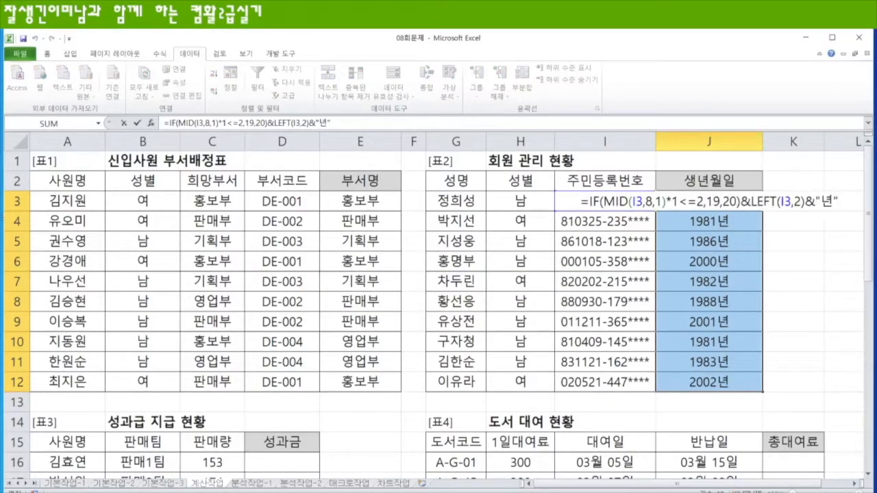
click(855, 484)
click(855, 484)
click(855, 484)
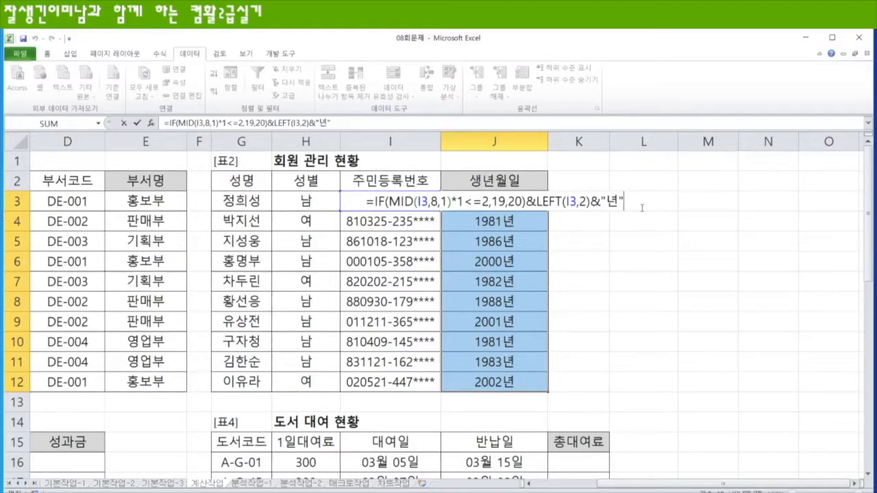
text(&)
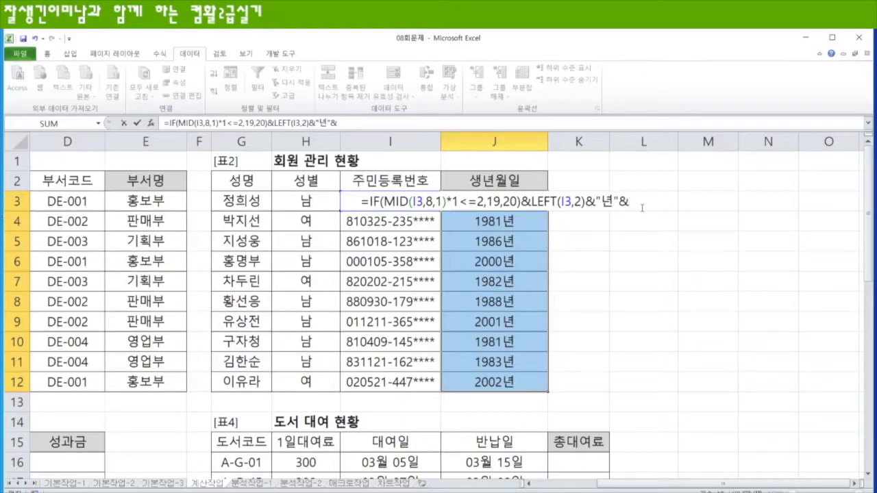
text(mid()
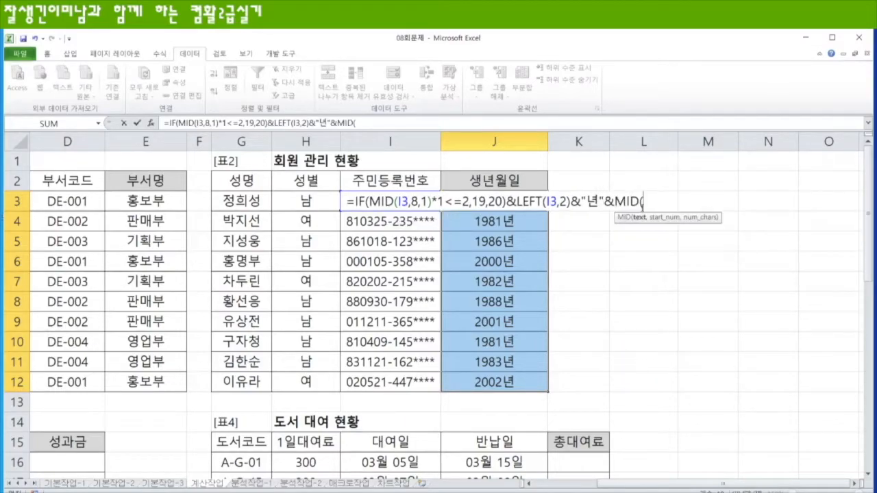
click(369, 180)
key(Down)
text(,3,)
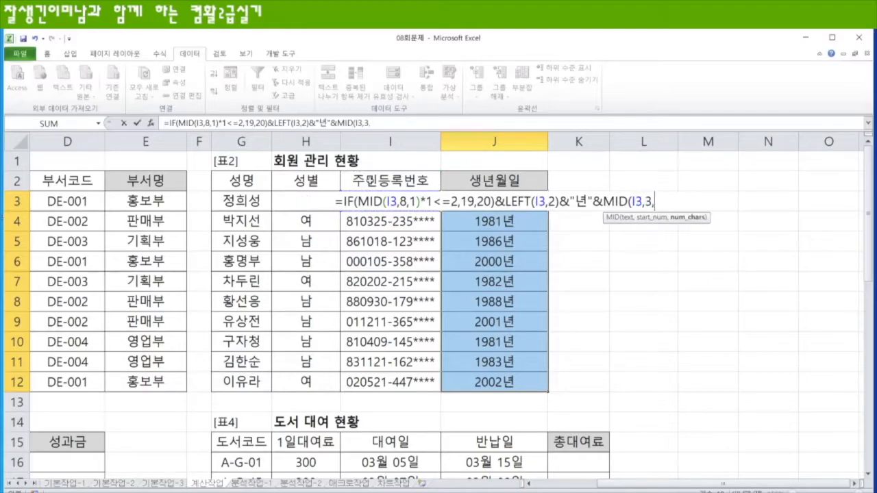
text(2))
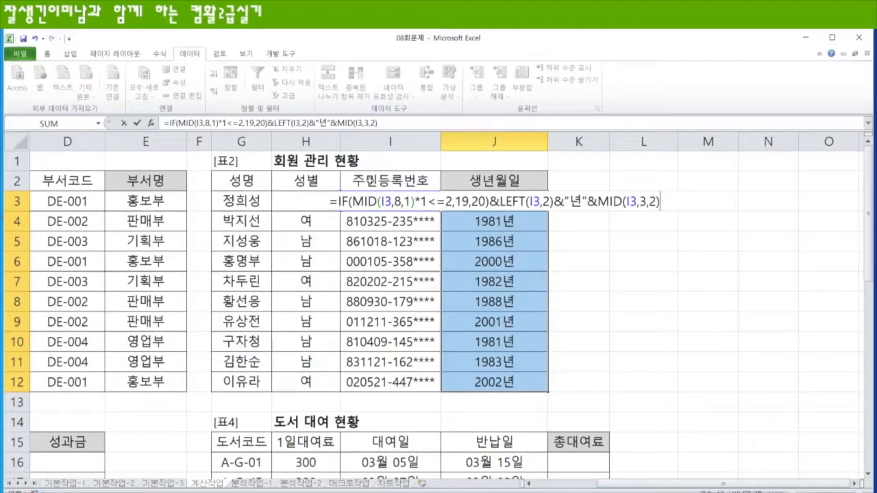
text(&")
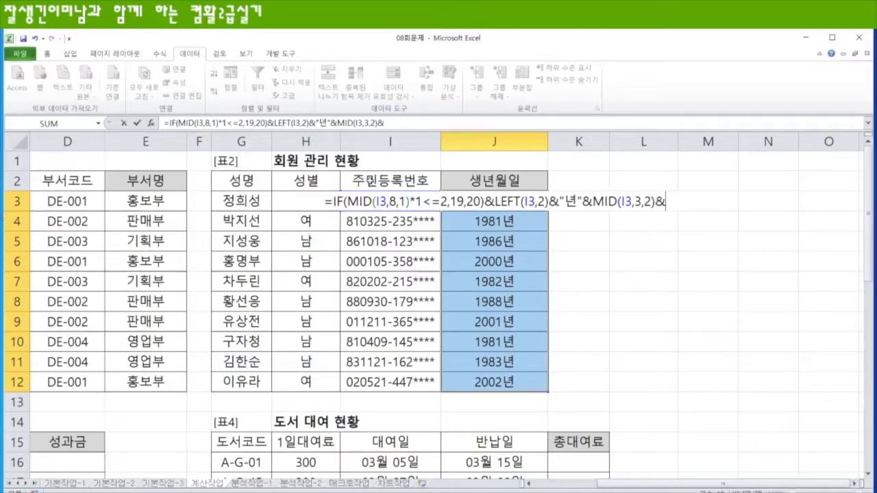
text(월")
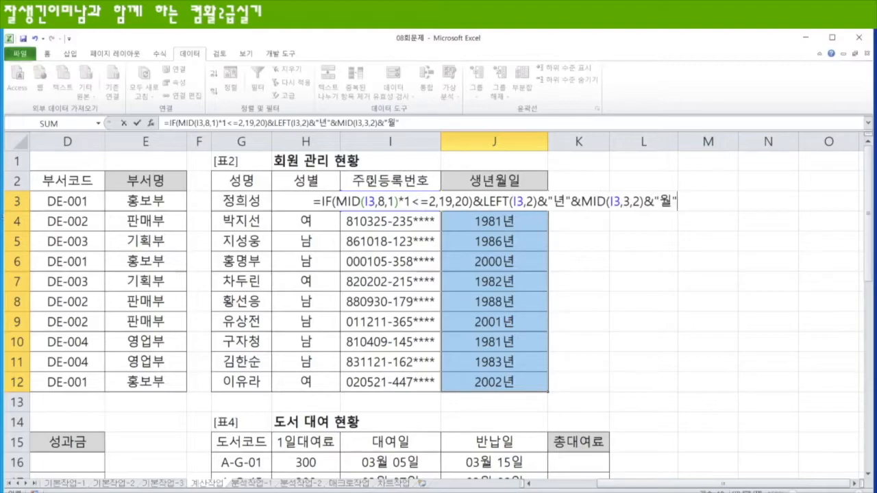
Add &MID(I3,5,2)&"일" to the end of J3's formula and apply the complete formula to J3:J12.
text(&)
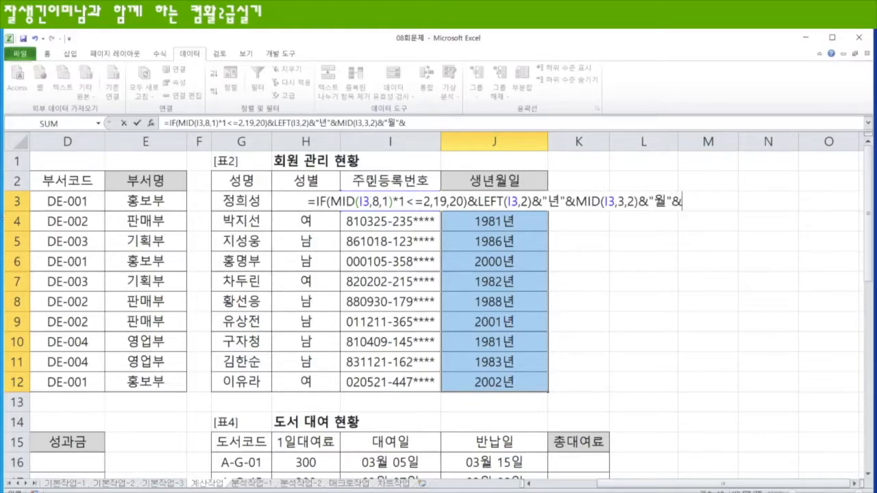
key(BackSpace)
key(BackSpace)
text(&mid)
key(Tab)
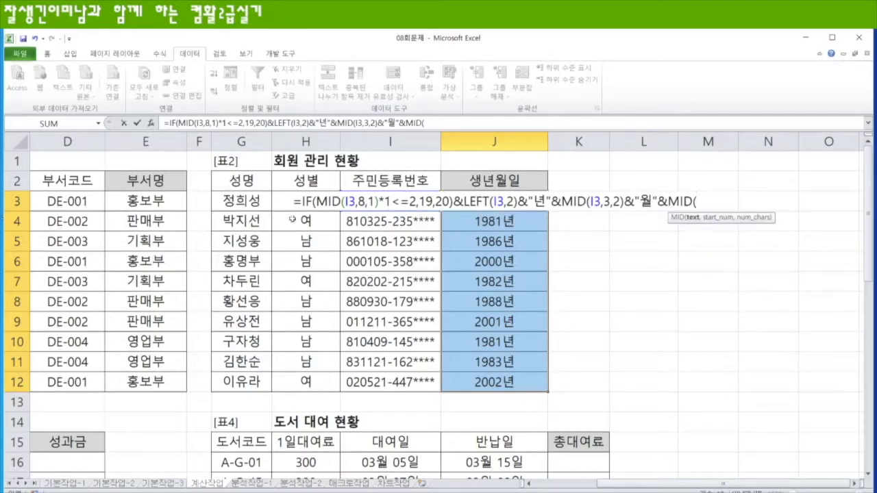
text(I3,)
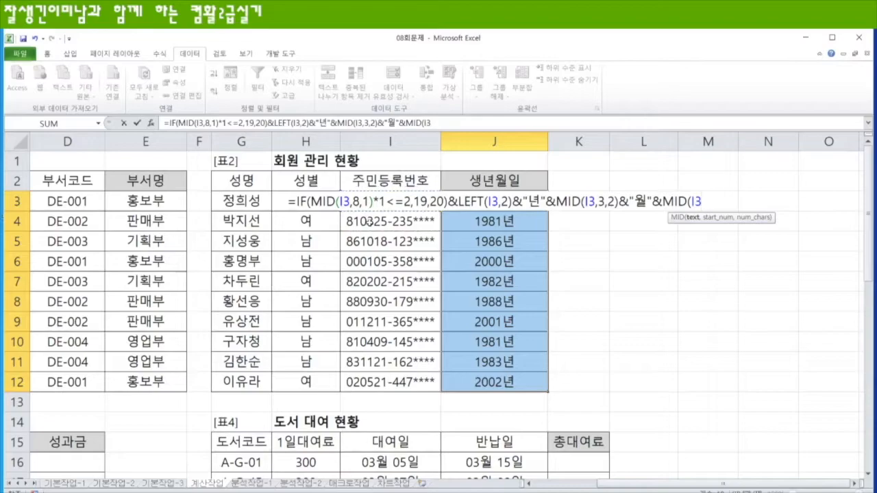
text(5,2)
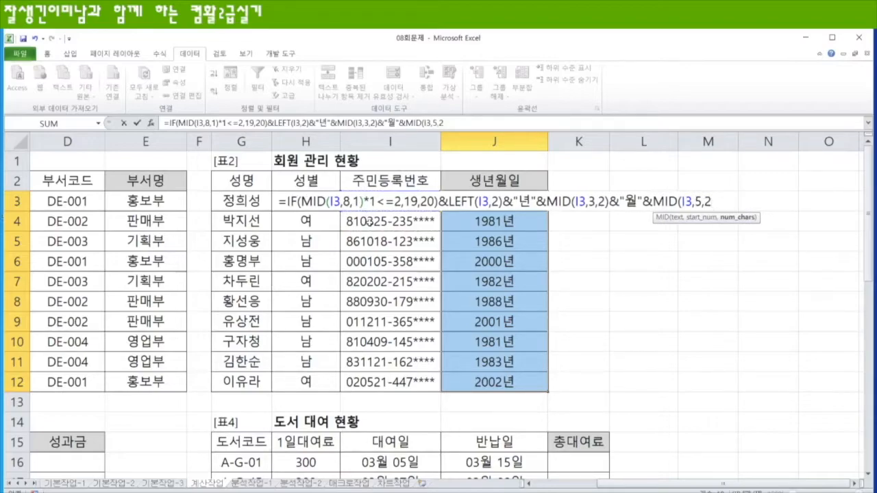
text()&")
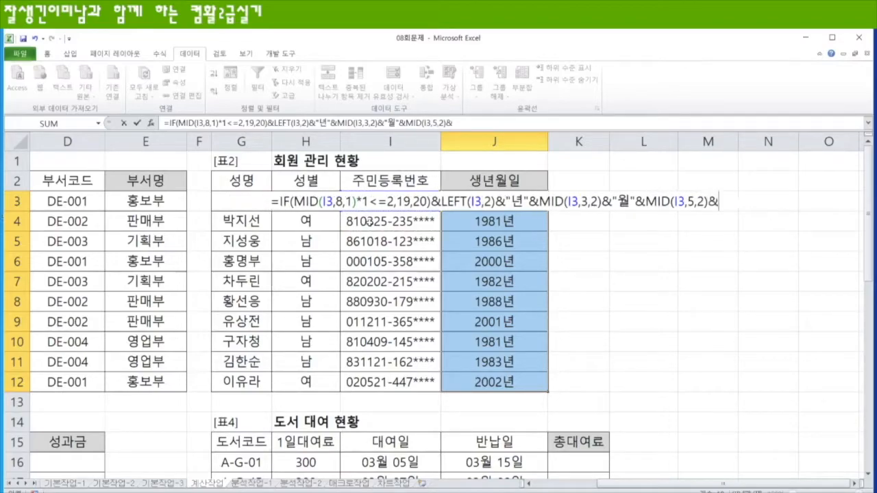
text(일")
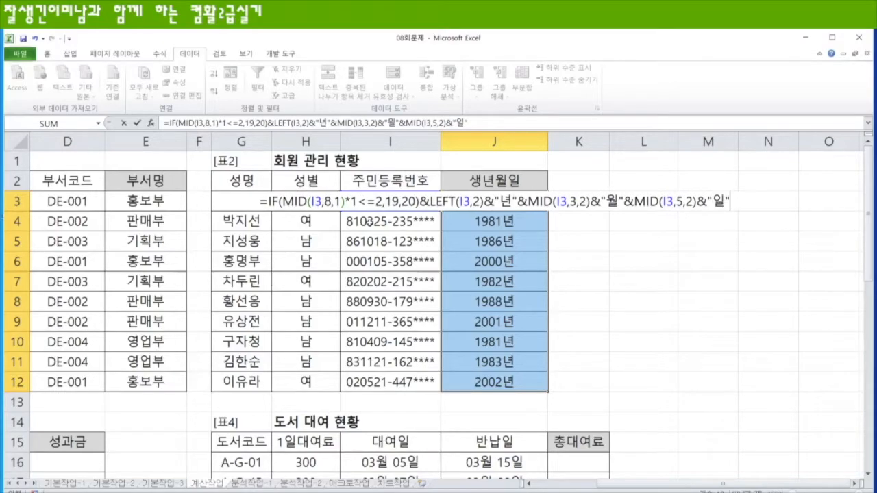
key(ctrl+Return)
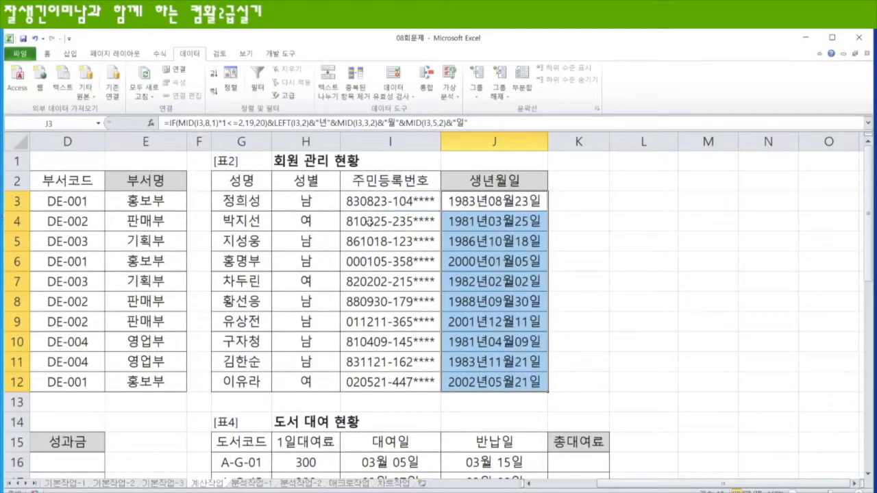
Review J3's formula, examining the MID(I3,8,1)*1 test and its <=2 comparison inside the IF.
key(F2)
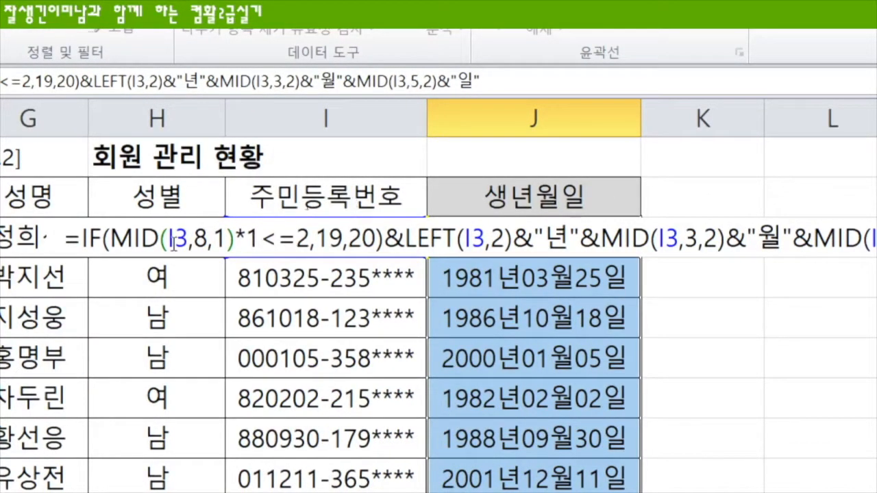
drag(110, 241, 310, 250)
click(259, 237)
key(shift+Right)
key(shift+Right)
key(shift+Right)
key(shift+Right)
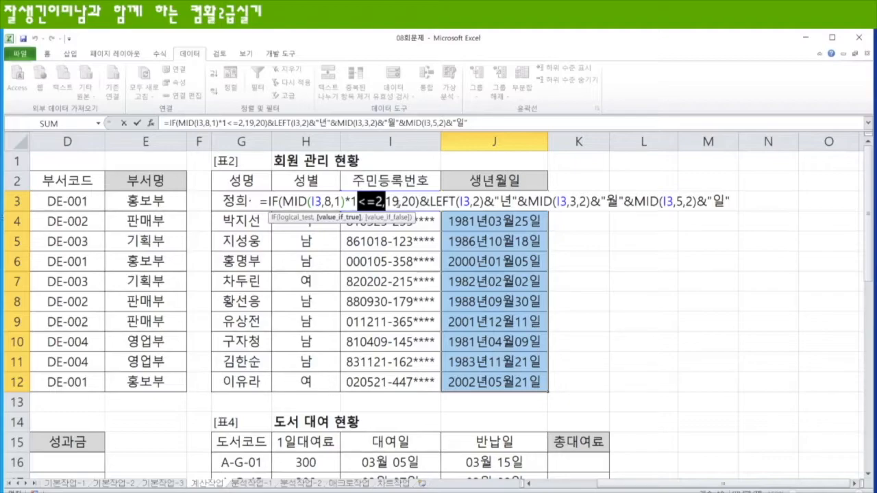
key(ctrl+Return)
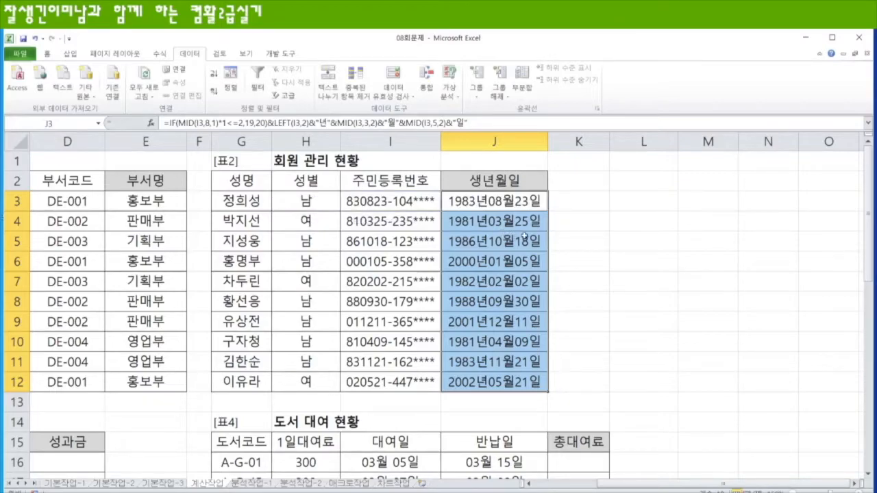
Start a RANK formula in D16 of 표3's 성과금 column, with the 판매량 in C16 as the number to rank.
scroll(723, 474, left, 3)
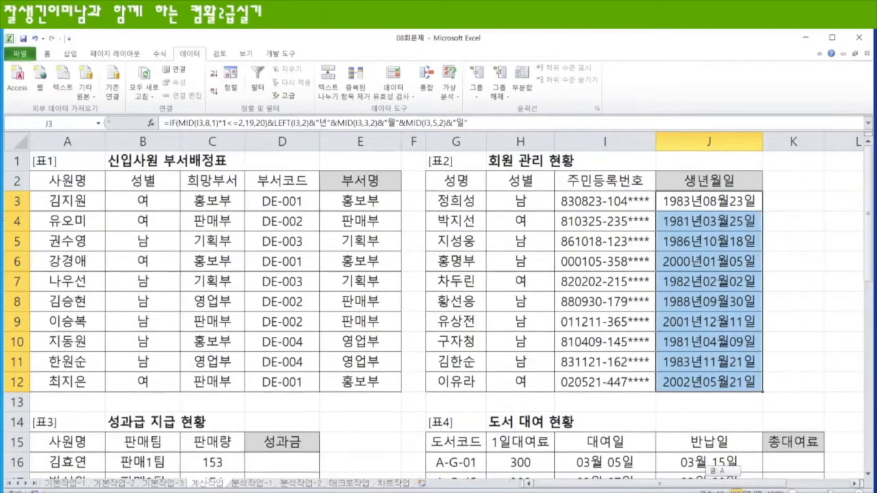
scroll(242, 342, down, 5)
scroll(242, 342, up, 2)
scroll(243, 342, down, 1)
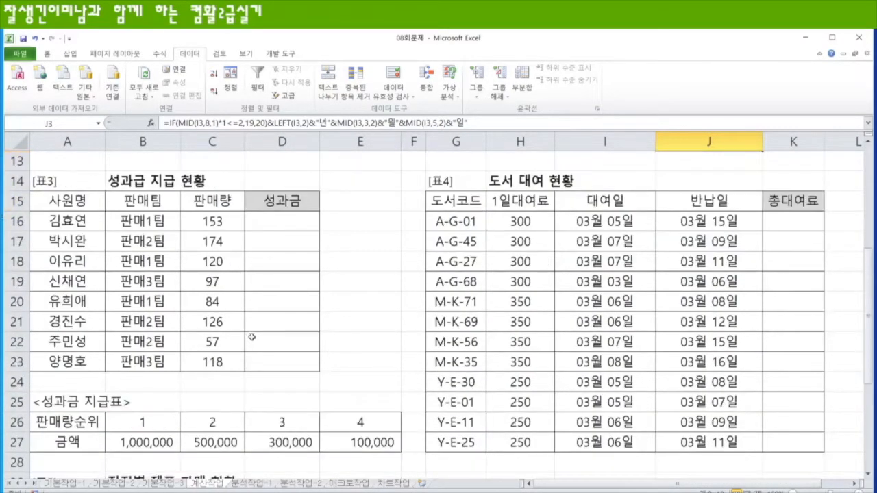
click(291, 222)
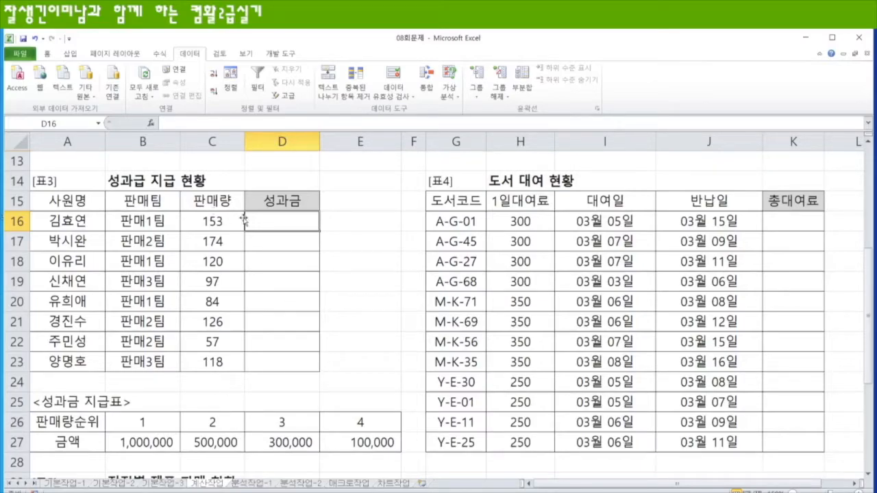
text(=)
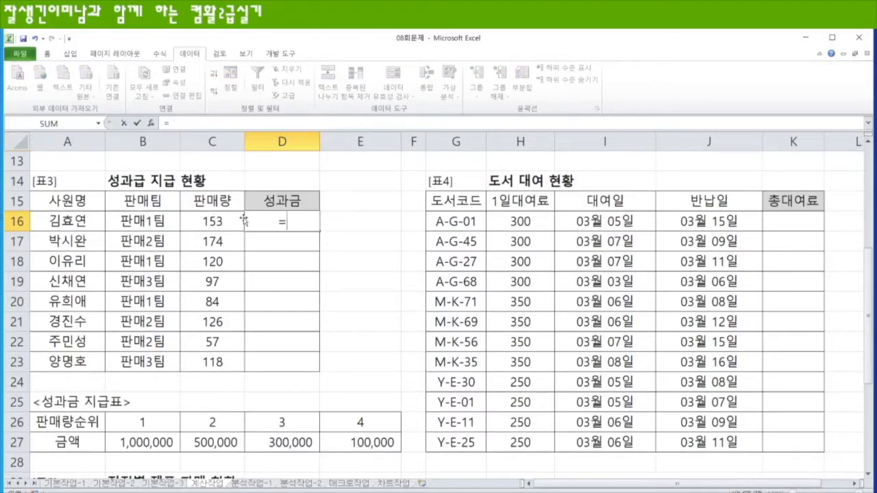
text(rank)
key(Down)
key(Down)
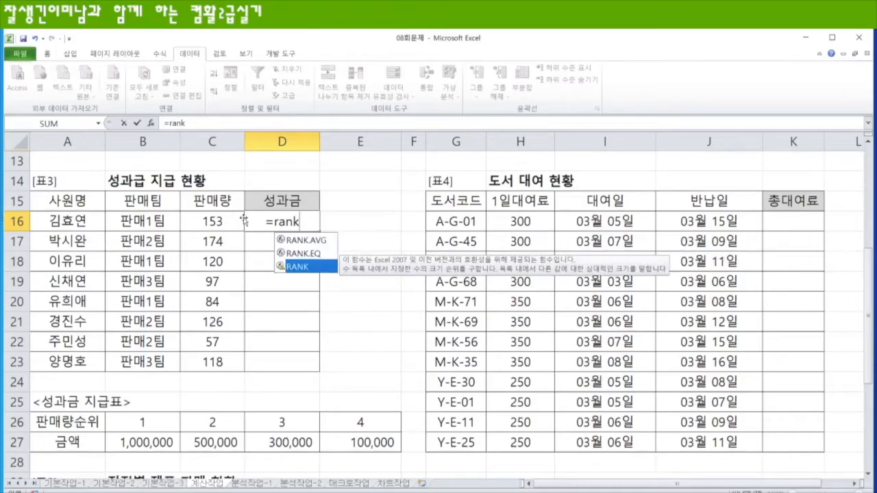
key(Tab)
click(213, 222)
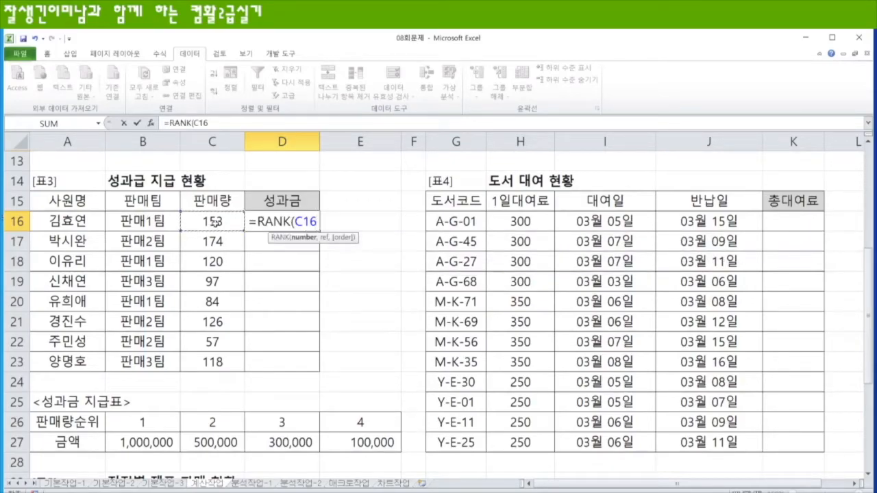
Complete D16's RANK with the absolute range $C$16:$C$23 and descending order 0, and fill it down to D23.
text(,)
drag(213, 222, 215, 359)
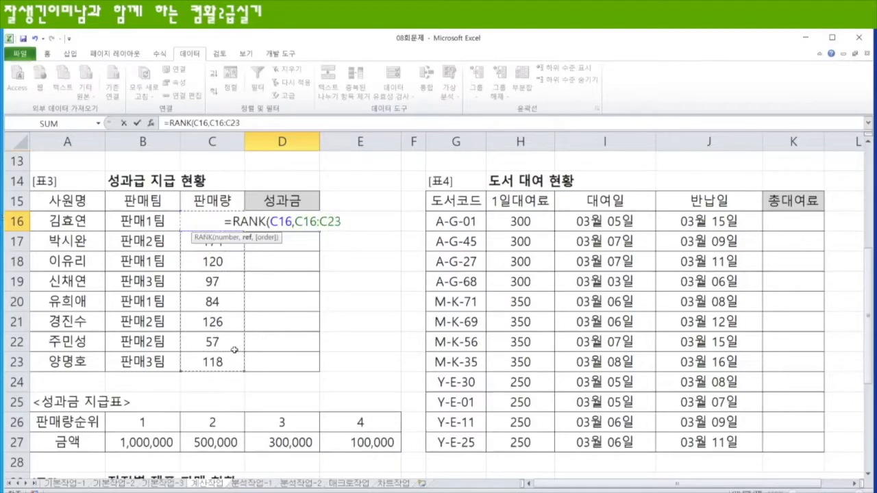
key(F4)
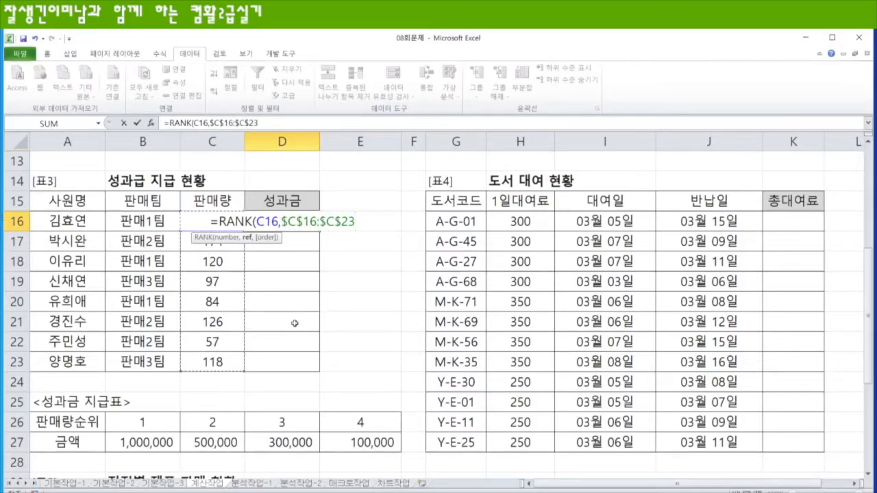
text(,)
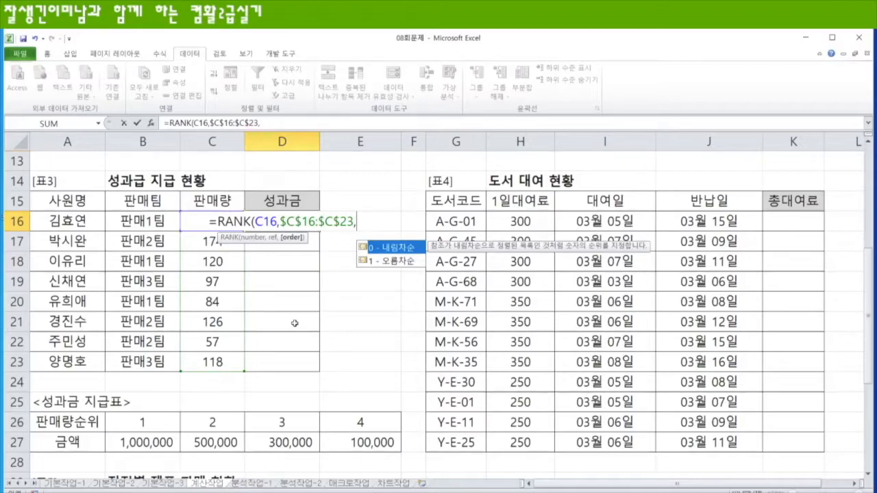
text(0))
key(Return)
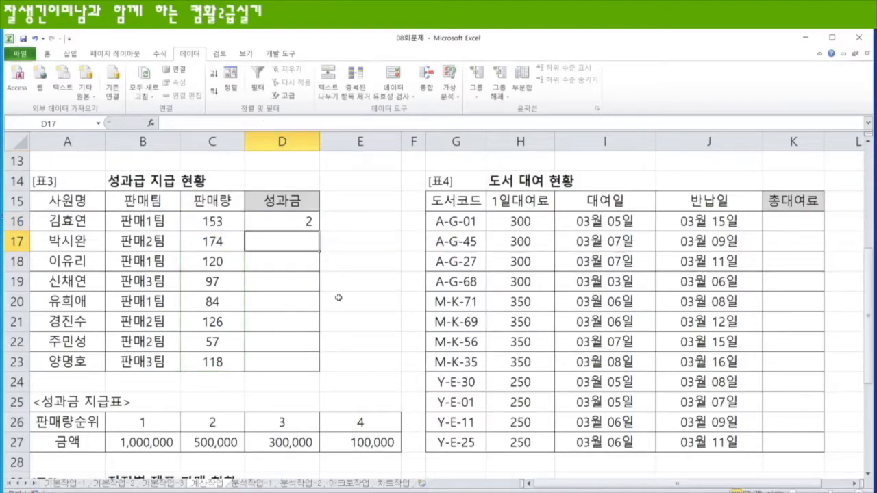
click(296, 219)
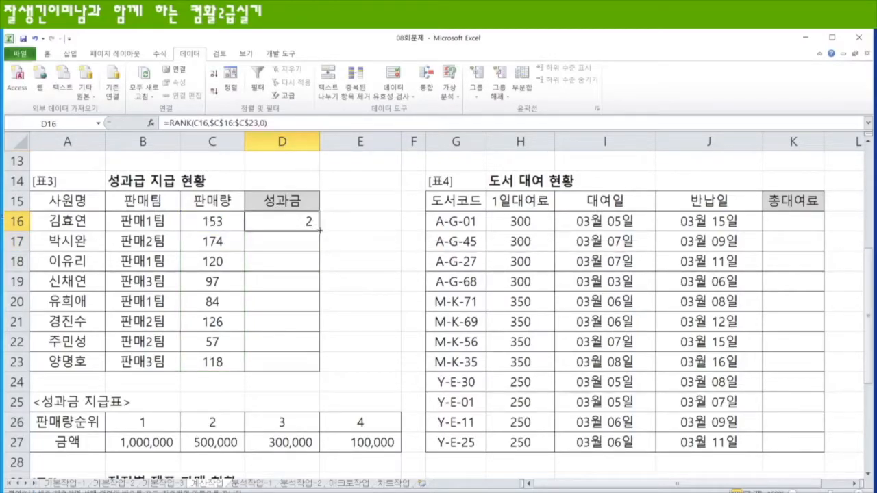
double_click(319, 231)
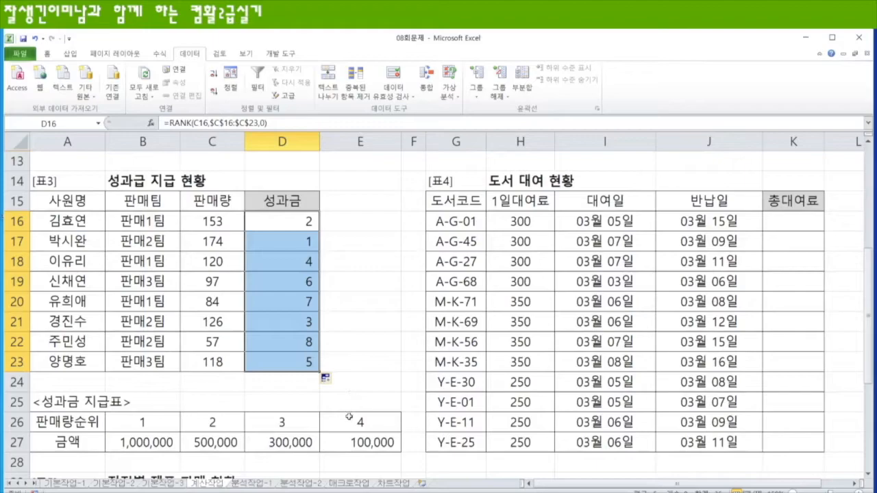
Wrap D16's RANK expression in an HLOOKUP function as its lookup value.
key(F2)
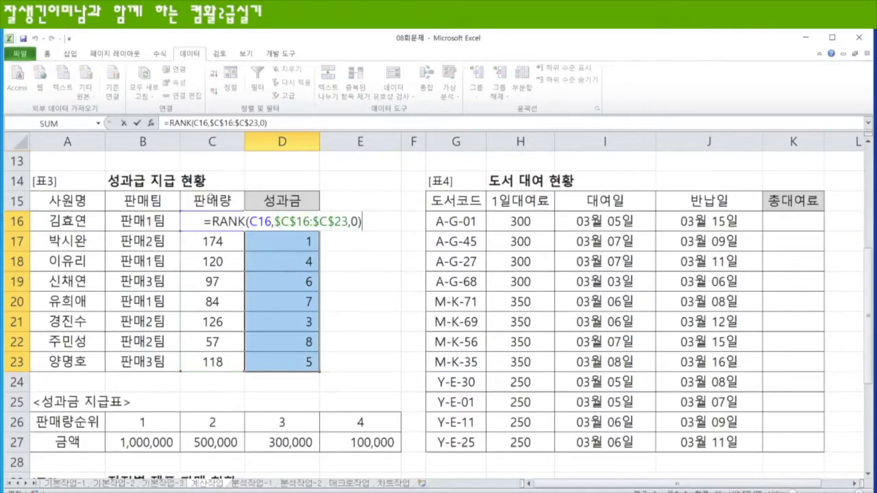
key(Home)
key(Right)
text(HLOOKUP()
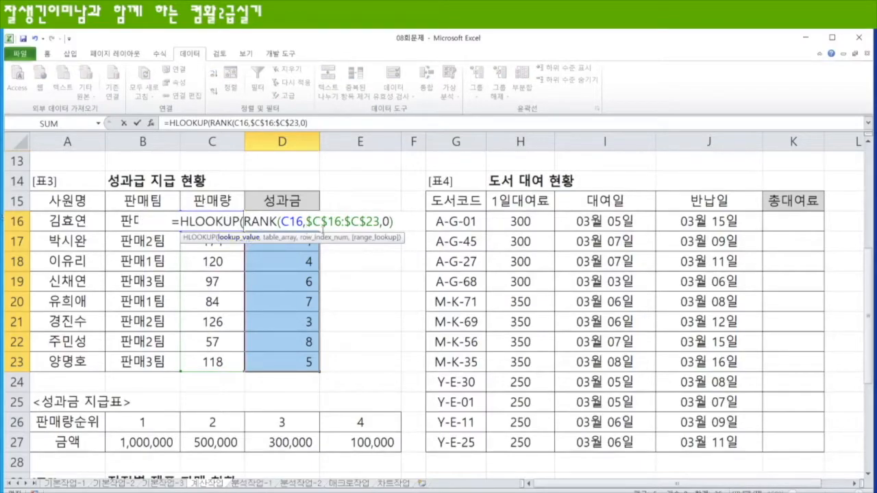
click(399, 221)
text(,)
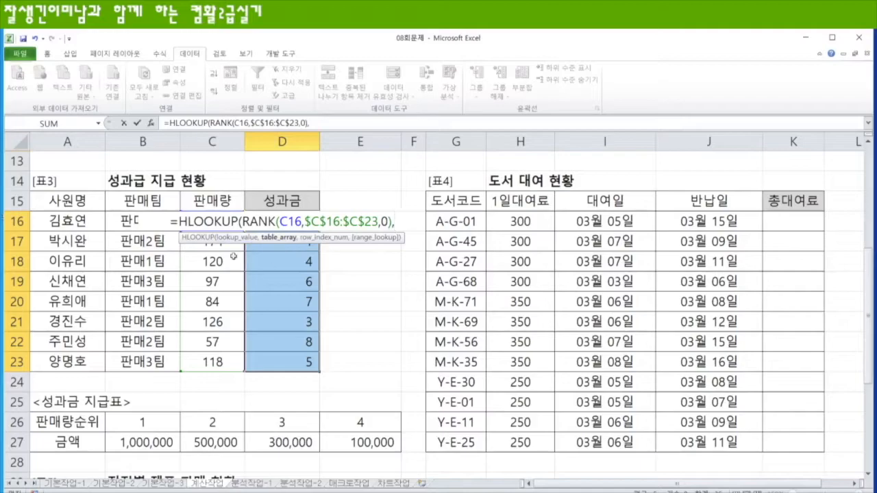
Complete the HLOOKUP with table $A$26:$E$27, row 2 and match type 1, and apply the formula to D16:D23.
drag(70, 425, 146, 422)
drag(371, 432, 370, 434)
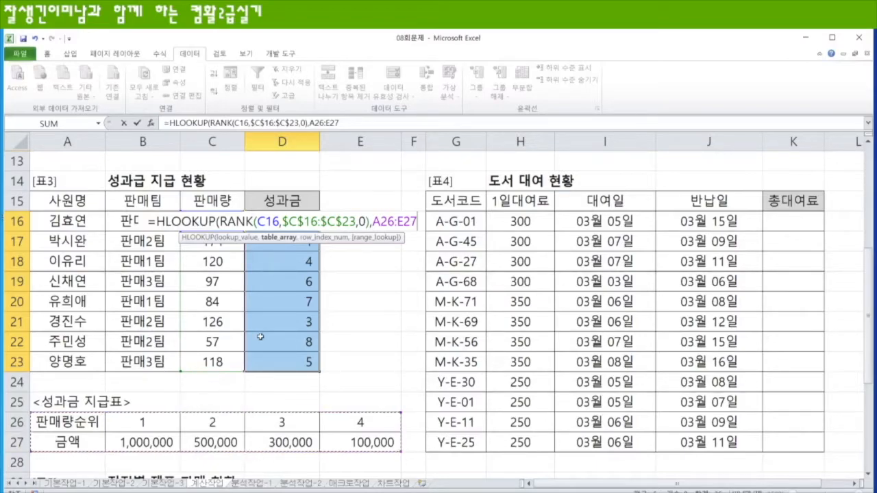
key(F4)
text(,)
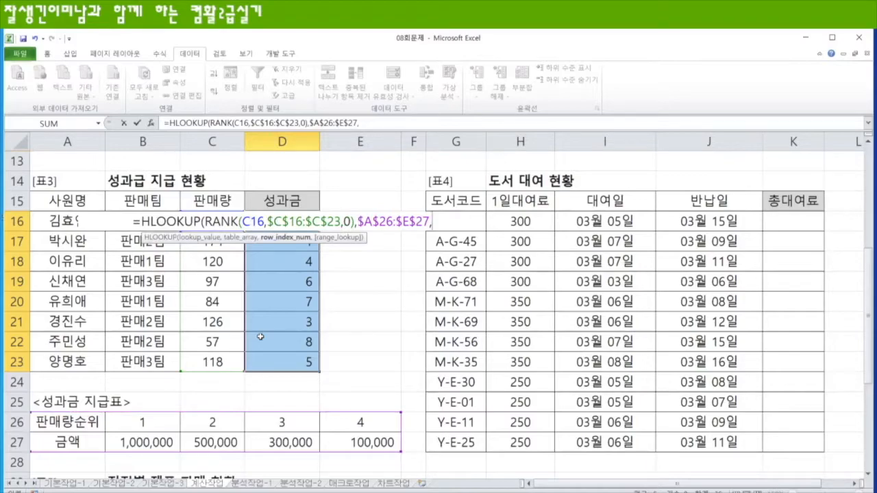
text(2)
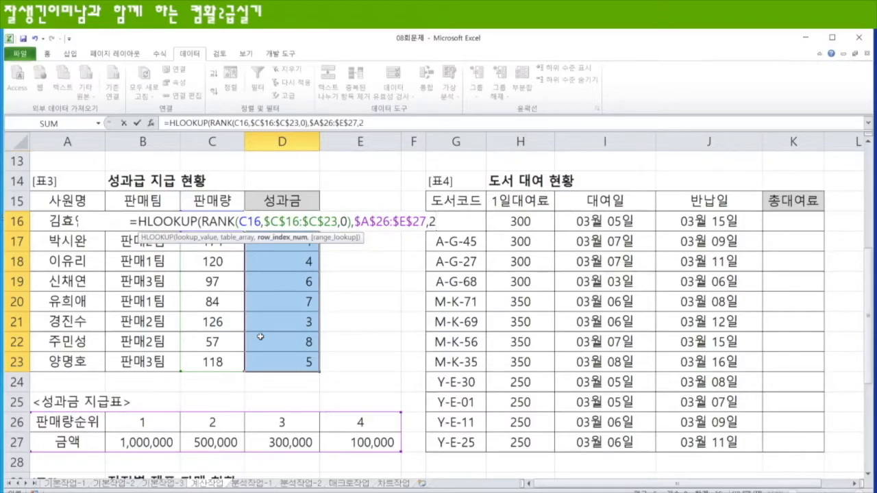
text(,)
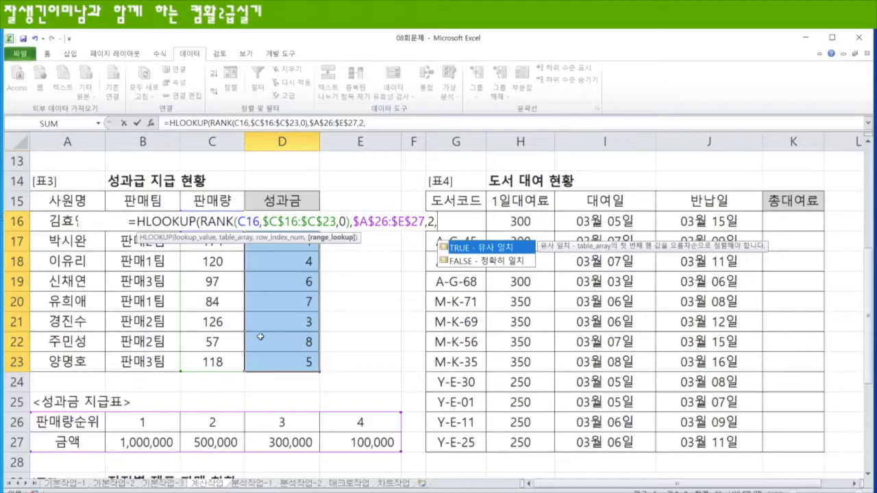
text(1))
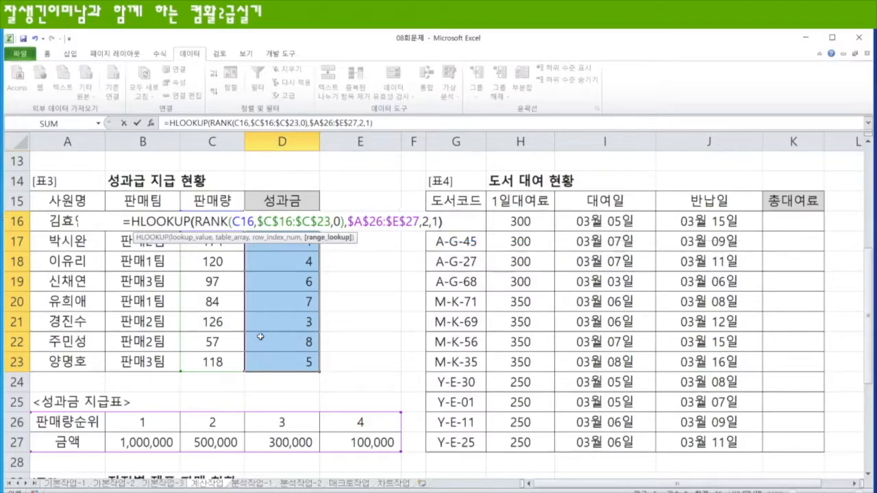
key(ctrl+Return)
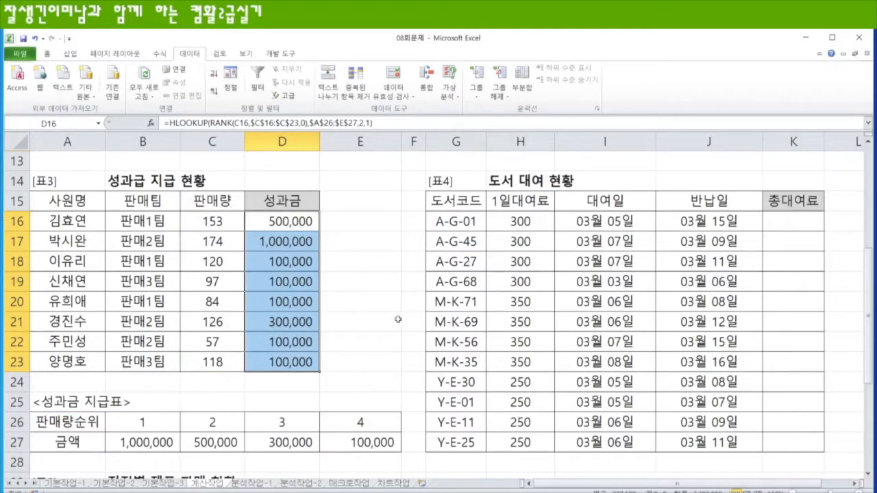
Start a DAYS360 formula in K16 of 표4's 총대여료 column.
click(791, 223)
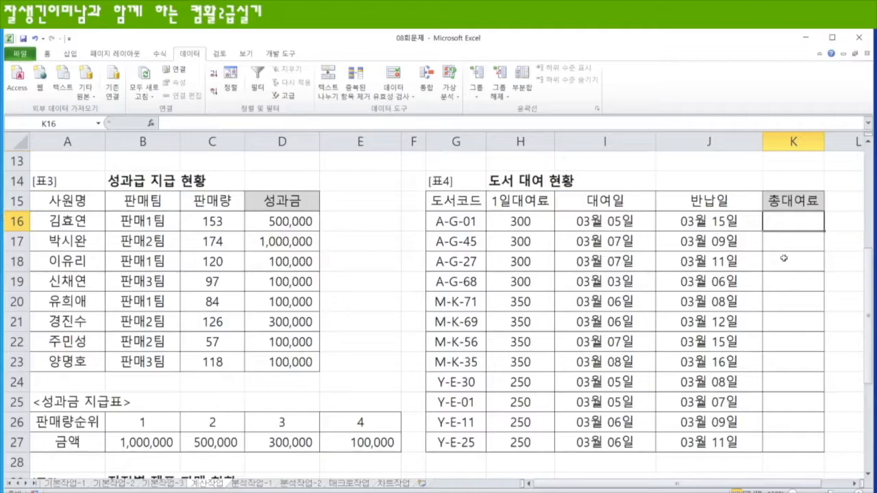
drag(530, 220, 541, 425)
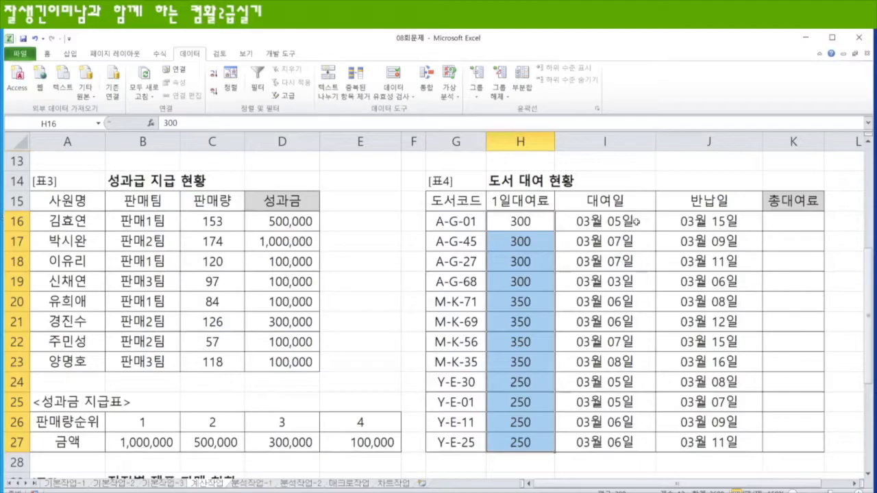
click(798, 228)
text(=da)
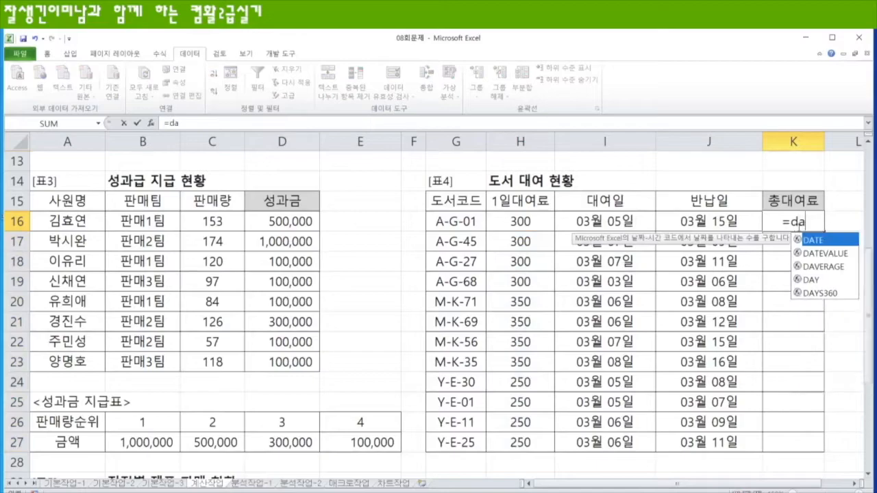
key(Down)
key(Down)
key(Down)
key(Down)
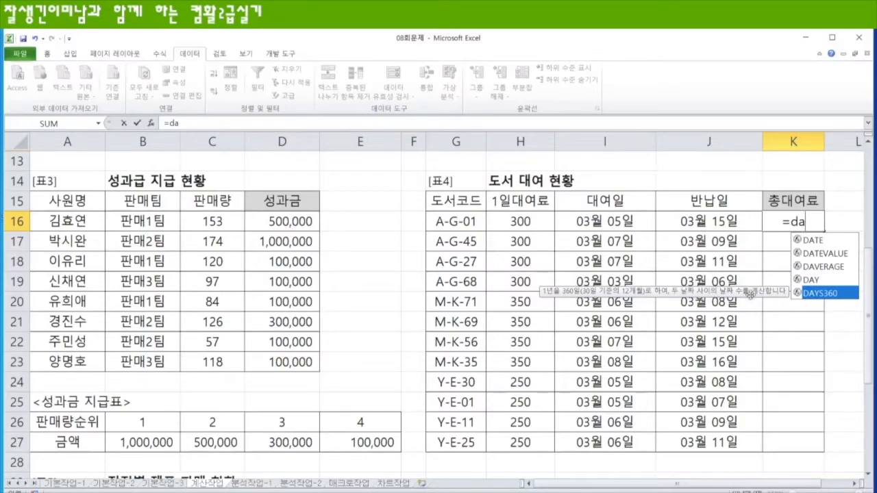
key(Tab)
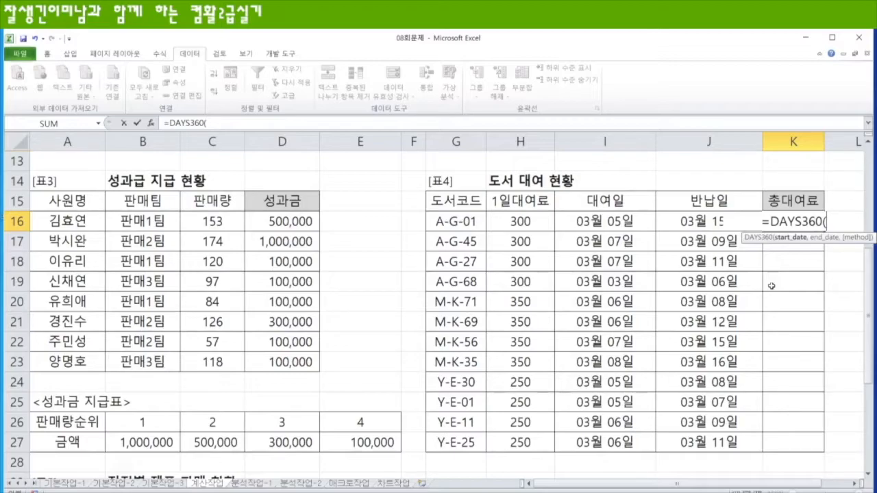
Complete K16's DAYS360 with 대여일 I16 as start date and 반납일 J16 as end date, and fill it down to K27.
click(617, 227)
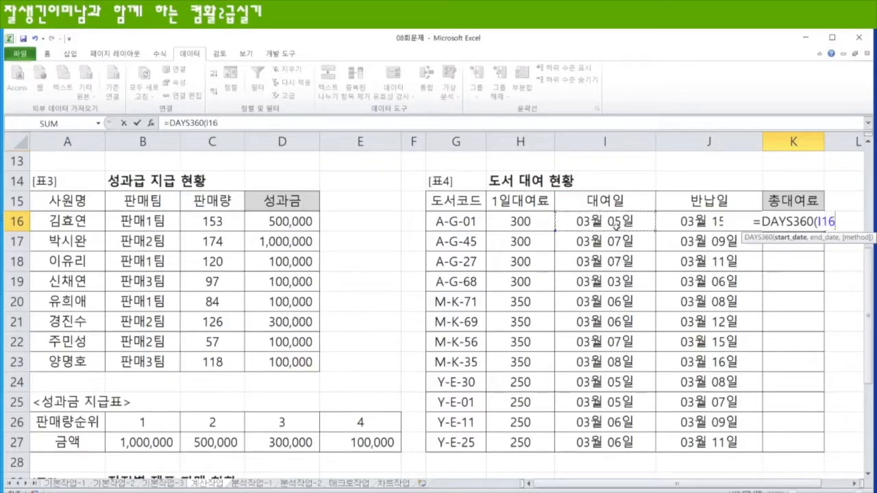
text(,)
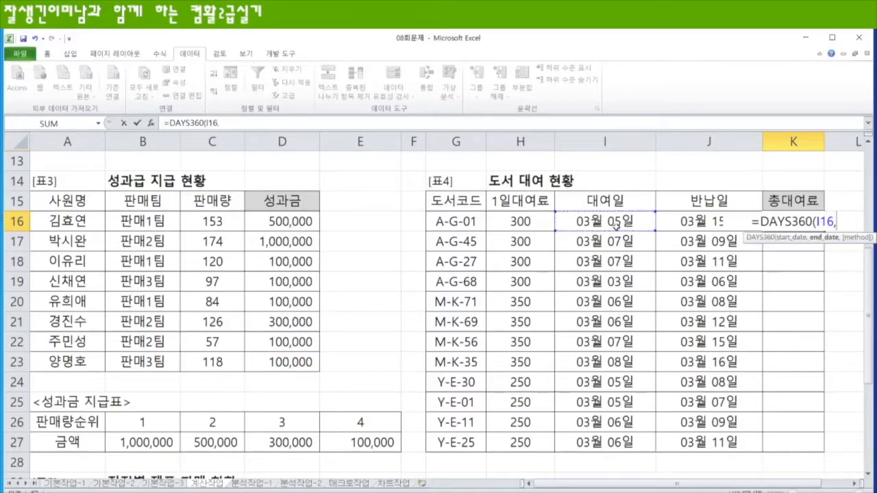
click(683, 221)
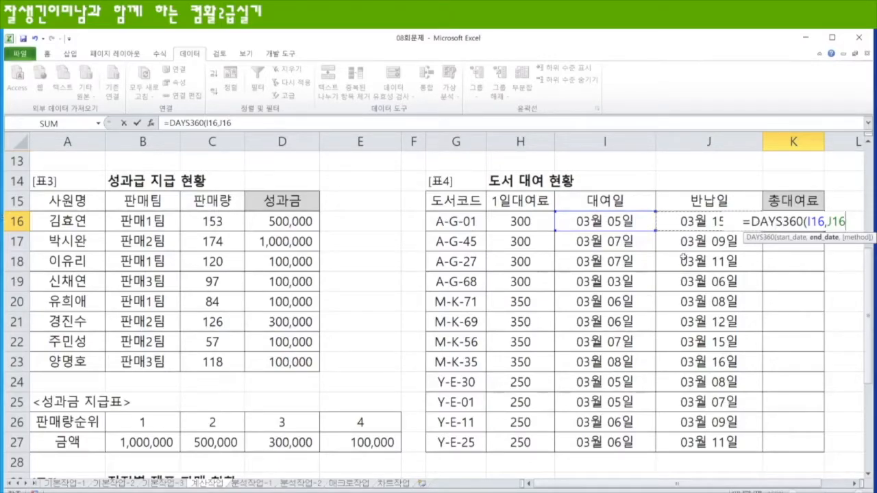
text())
key(Return)
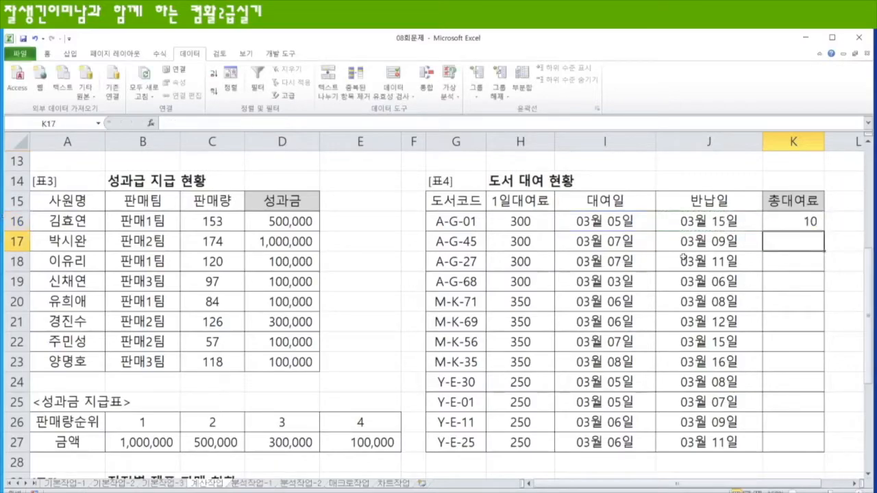
click(793, 219)
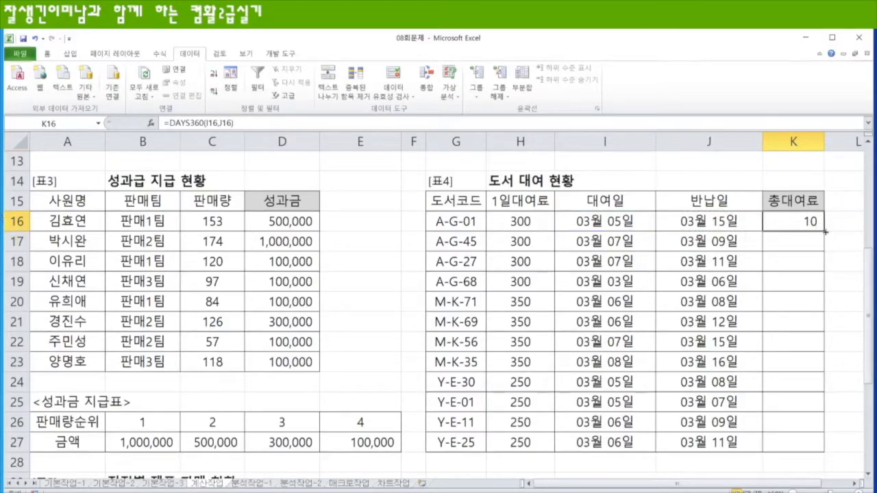
double_click(824, 231)
Multiply K16's DAYS360 result by the 1일대여료 in H16 and apply the formula to K16:K27.
double_click(820, 226)
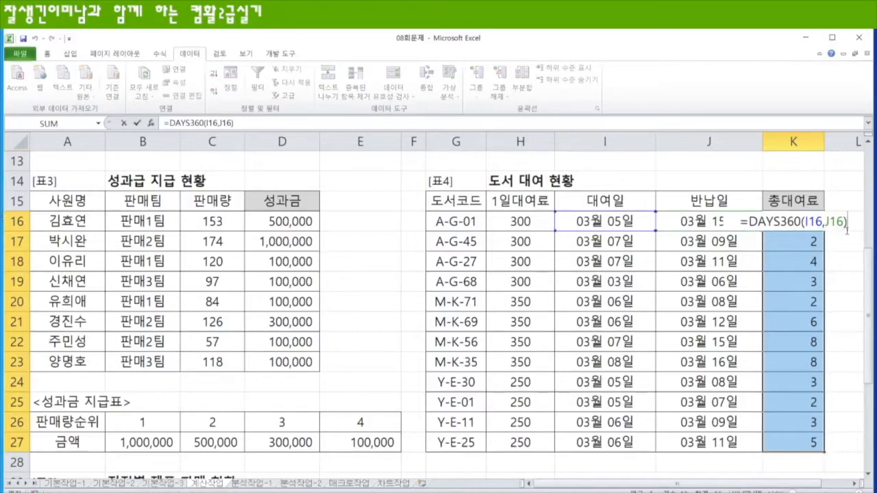
text(*)
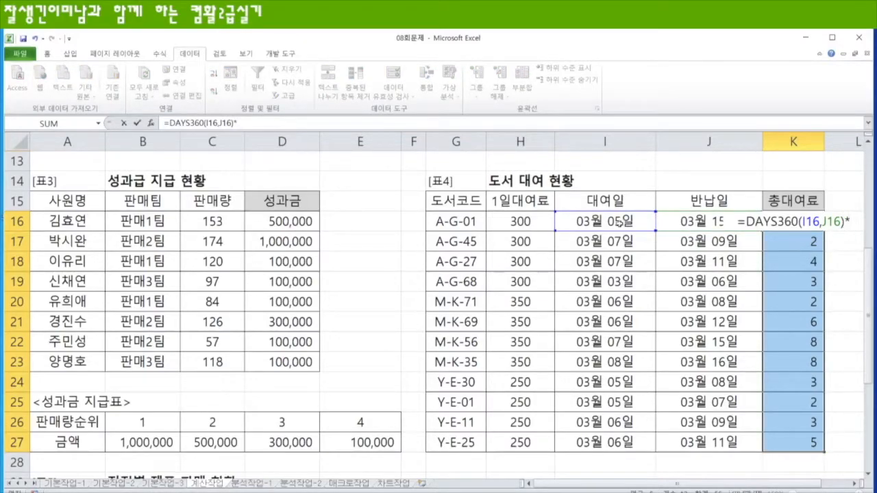
click(519, 219)
key(ctrl+Return)
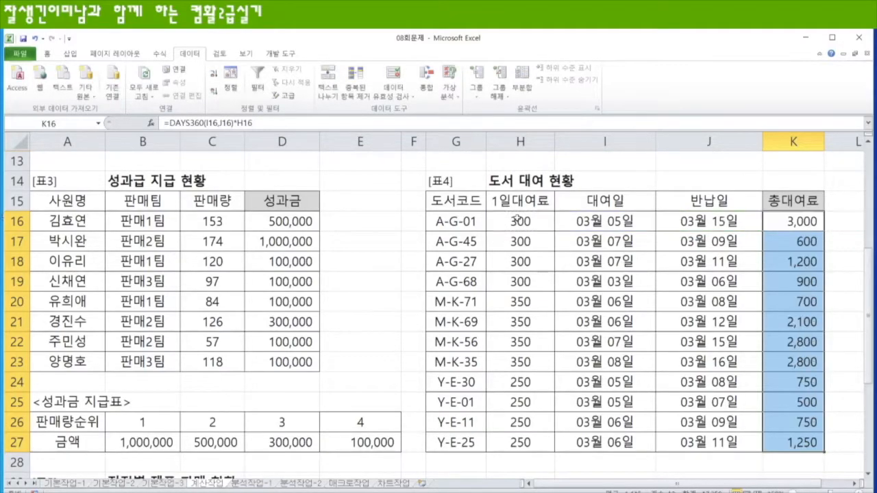
click(848, 225)
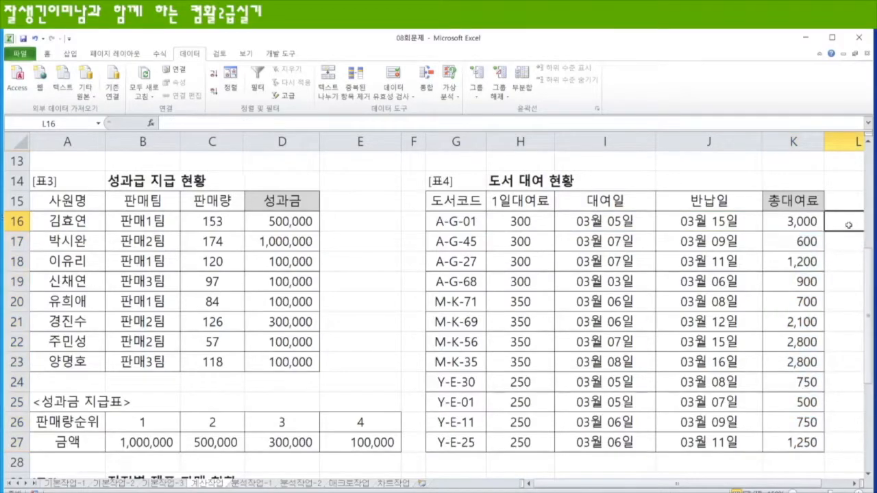
Enter a DAYS360 formula in L16 with 반납일 J16 as start date and 대여일 I16 as end date.
text(=da)
key(Down)
key(Down)
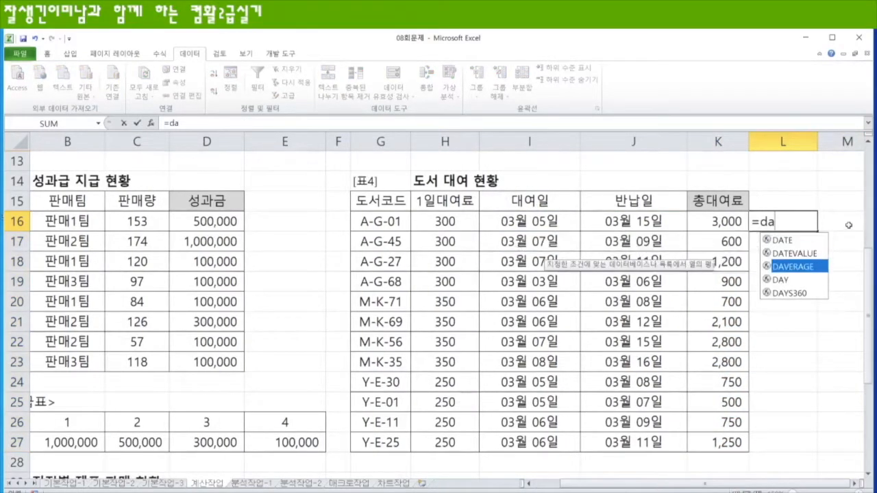
key(Down)
key(Down)
key(Tab)
click(635, 218)
text(,)
click(546, 221)
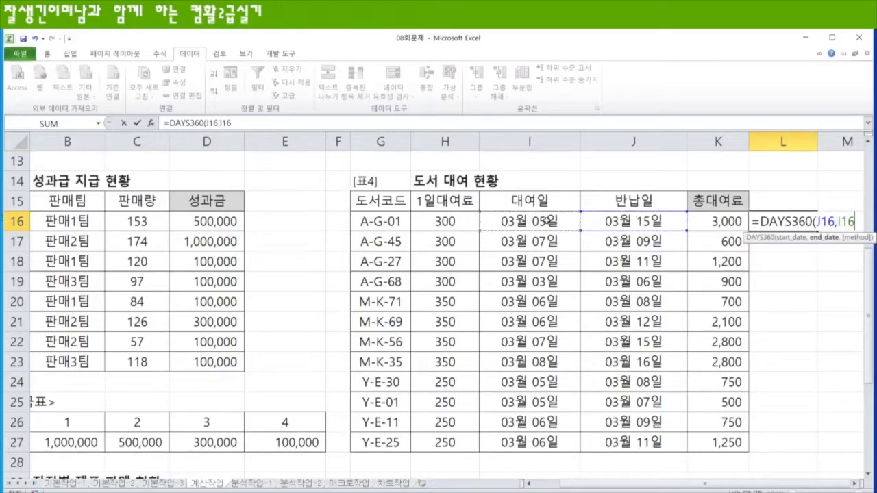
text())
key(Return)
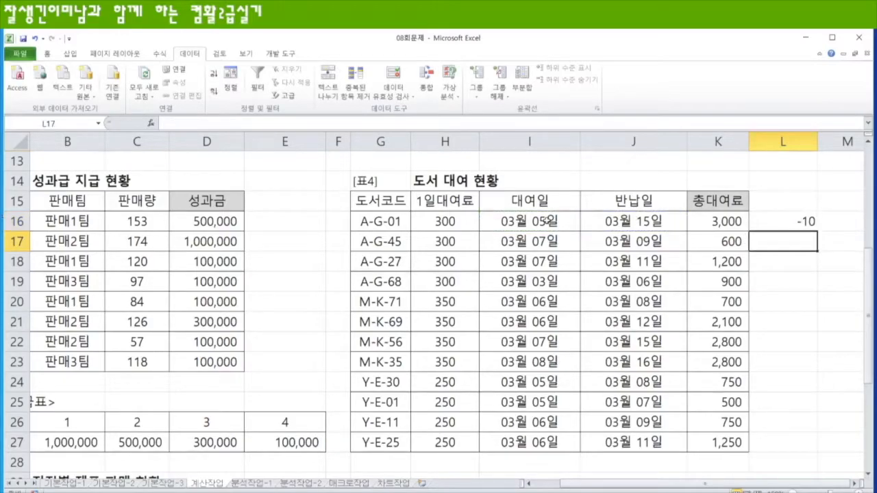
Fill L16's DAYS360 formula down to L27 and put a minus sign before DAYS360 throughout the range.
click(761, 218)
double_click(816, 231)
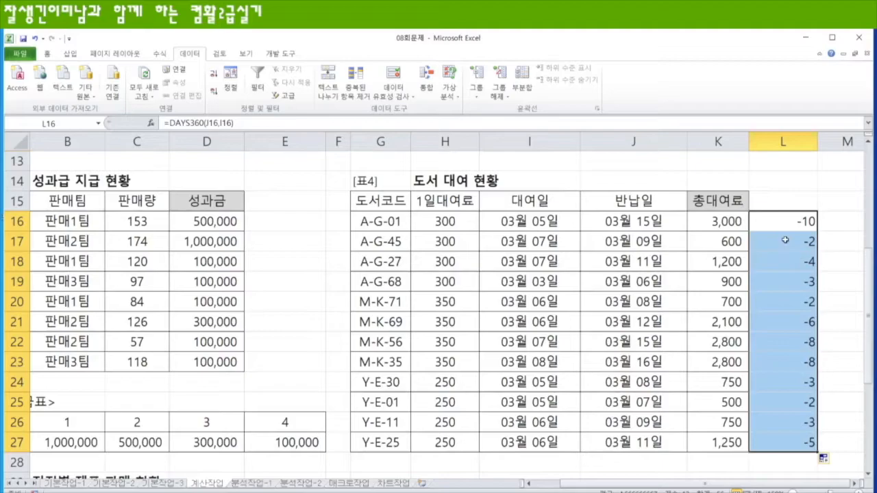
click(170, 124)
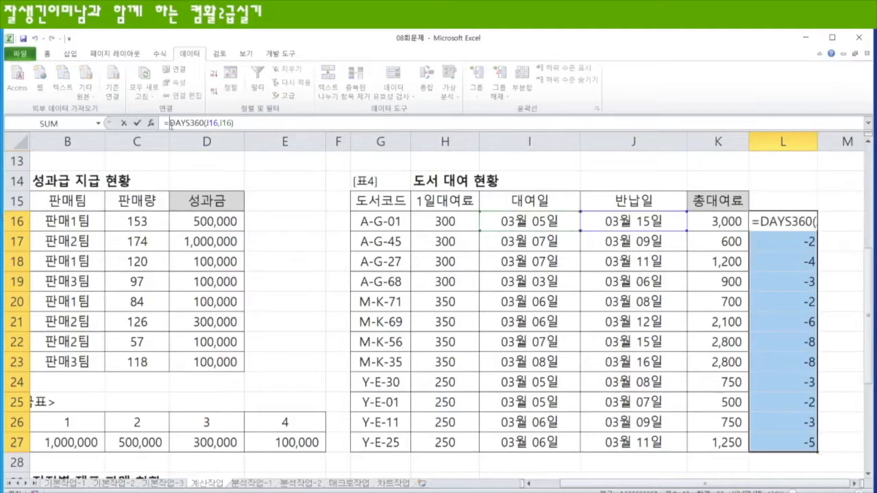
key(ctrl+Return)
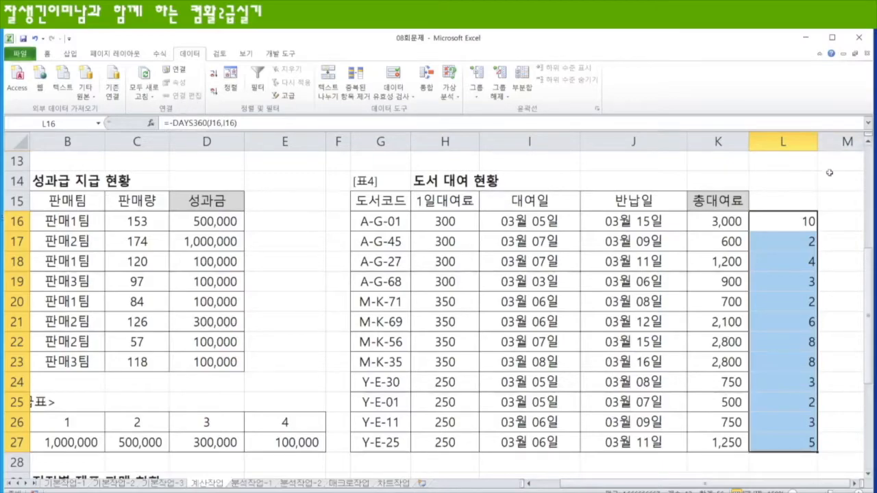
Open K16's 총대여료 formula in 표4 to review its DAYS360 arguments.
click(725, 222)
double_click(725, 222)
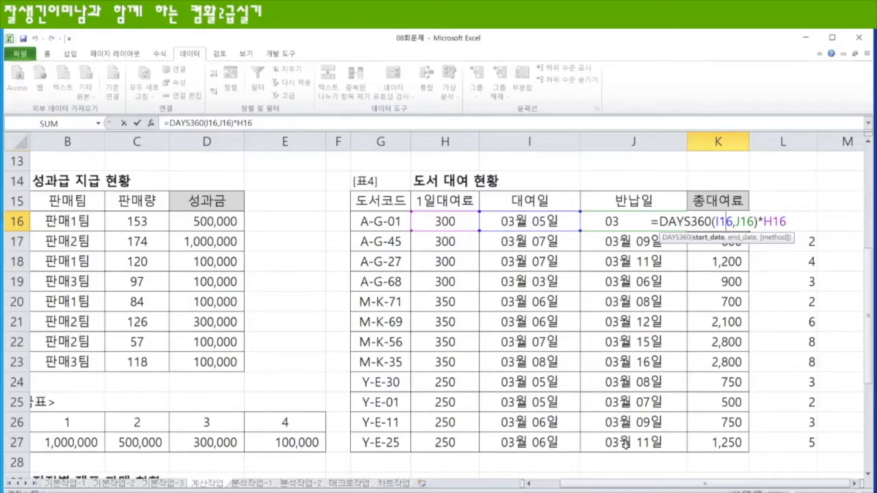
scroll(631, 489, left, 1)
scroll(251, 417, down, 4)
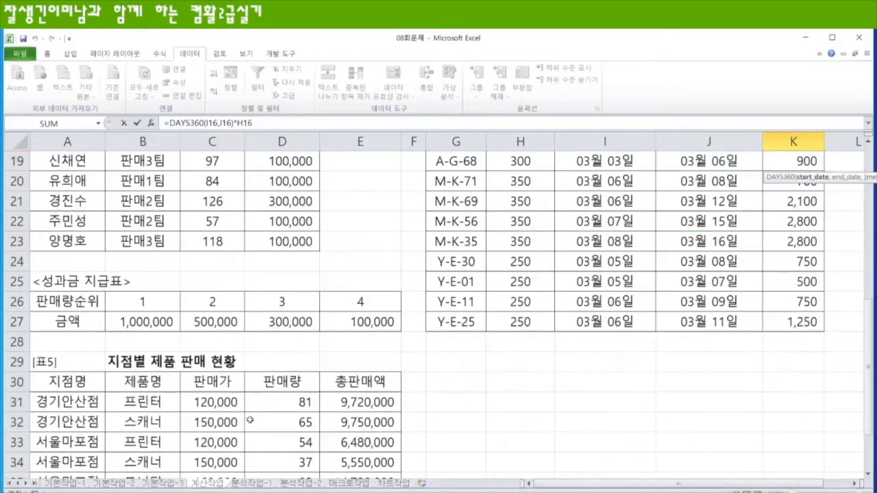
Highlight 표5's 제품명 cells B31:B38 and 총판매액 cells E31:E38 with yellow fill.
click(470, 423)
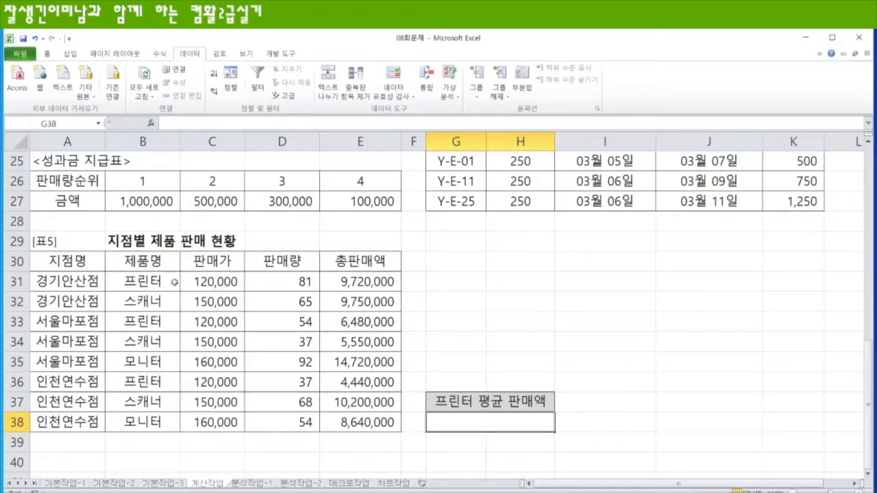
drag(159, 282, 155, 422)
click(47, 53)
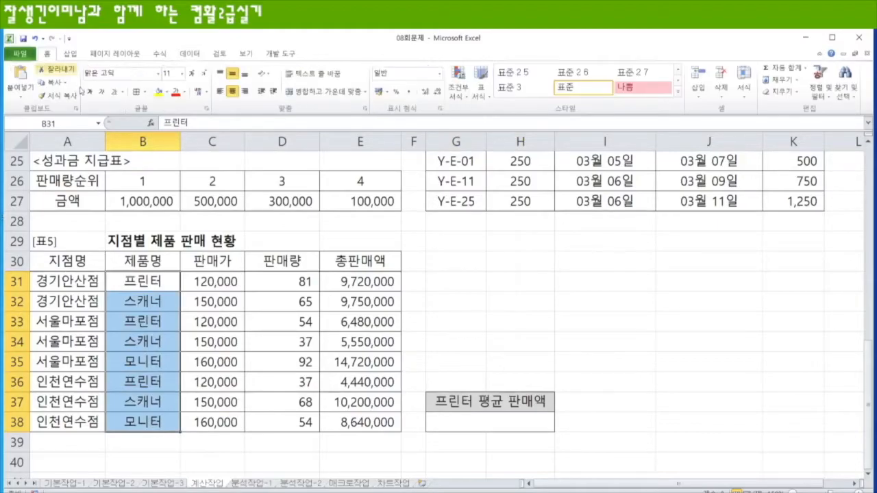
click(158, 91)
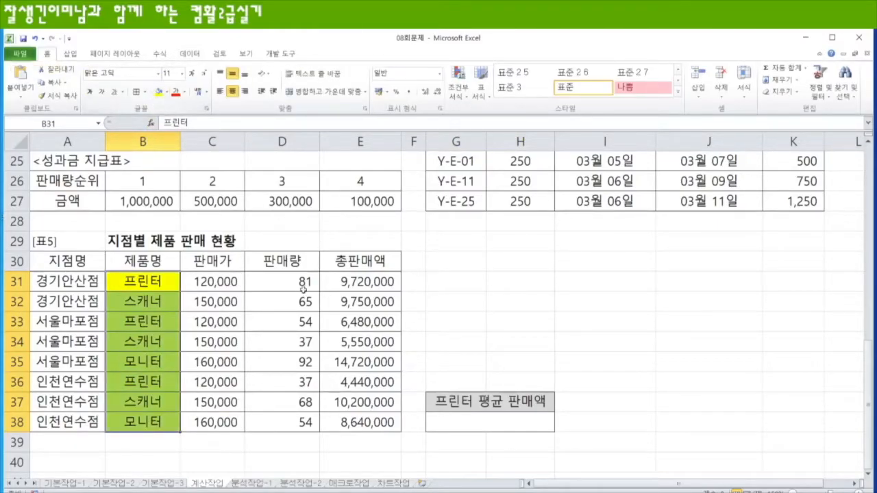
drag(361, 285, 364, 421)
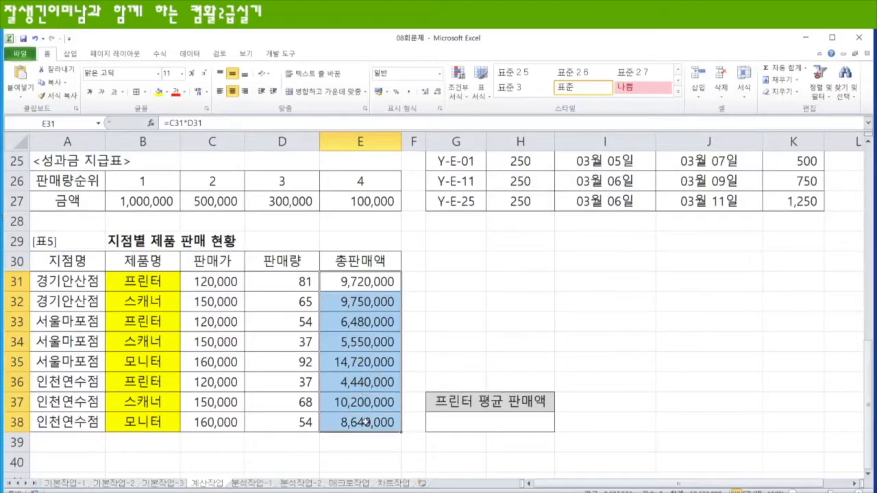
click(158, 92)
Enter a SUMIF in G38 under 프린터 평균 판매액 with range B31:B38, criterion B31 and sum range E31:E38.
click(491, 424)
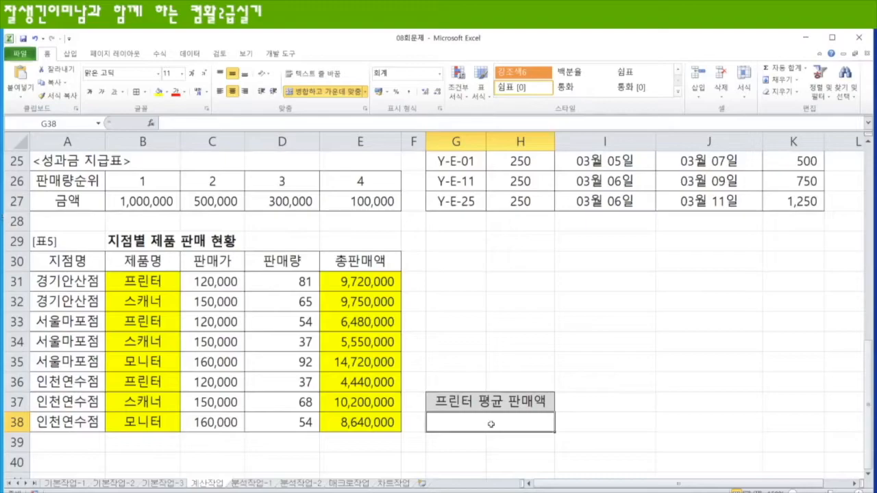
text(=s)
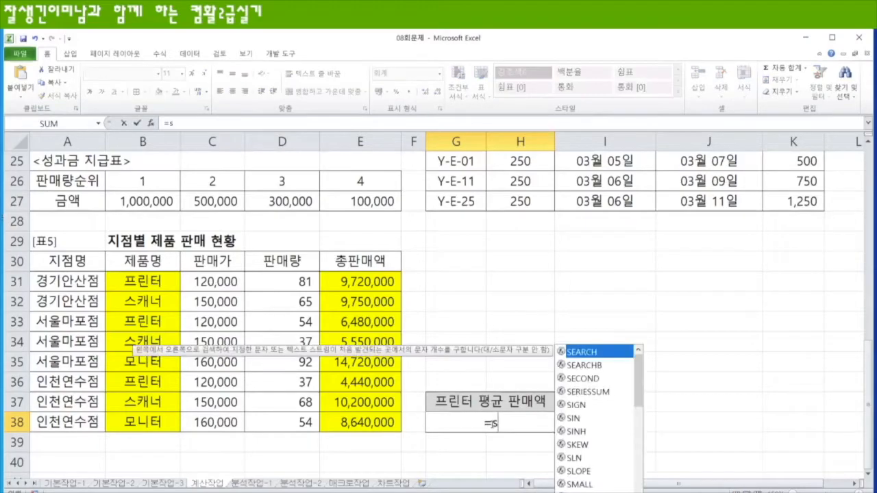
text(umif)
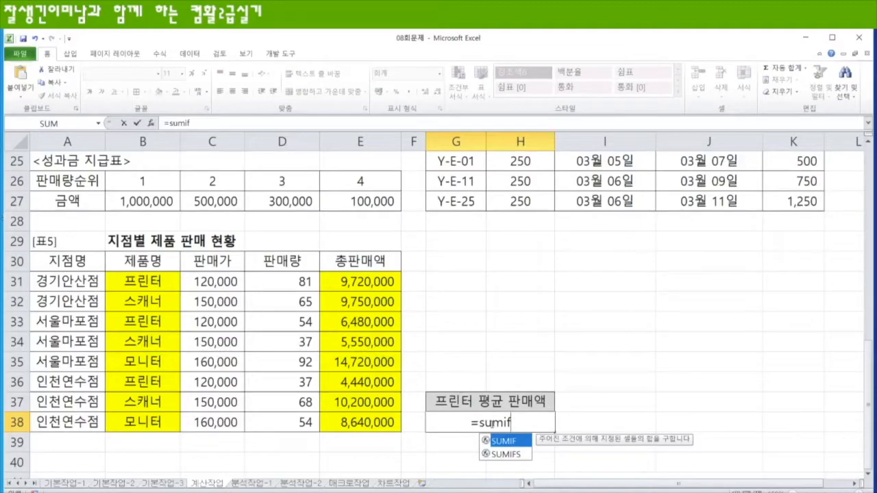
key(Tab)
drag(149, 281, 157, 414)
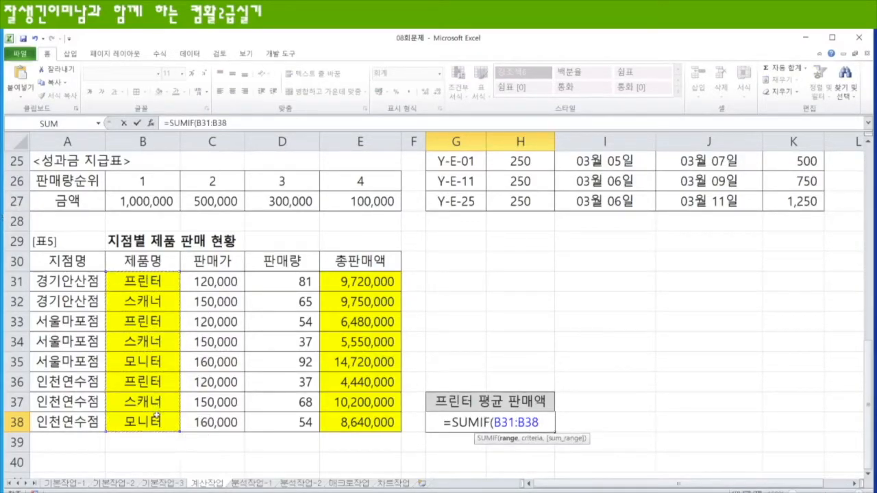
text(,)
click(143, 281)
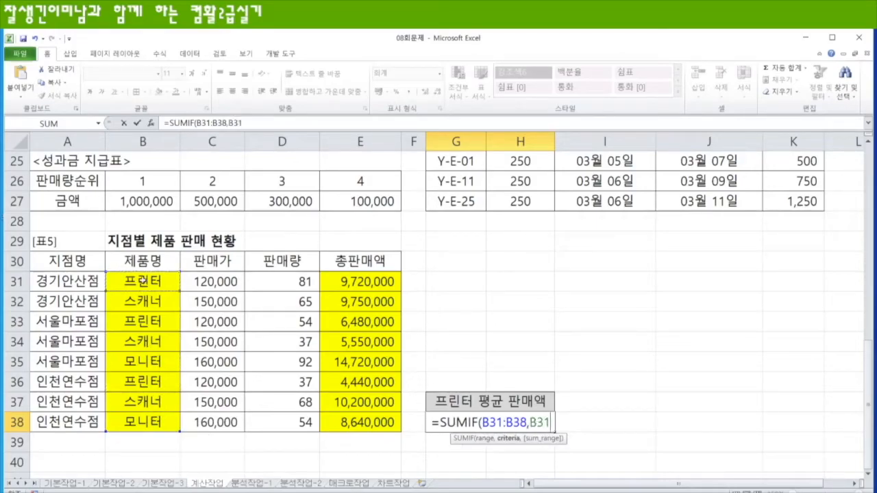
text(,)
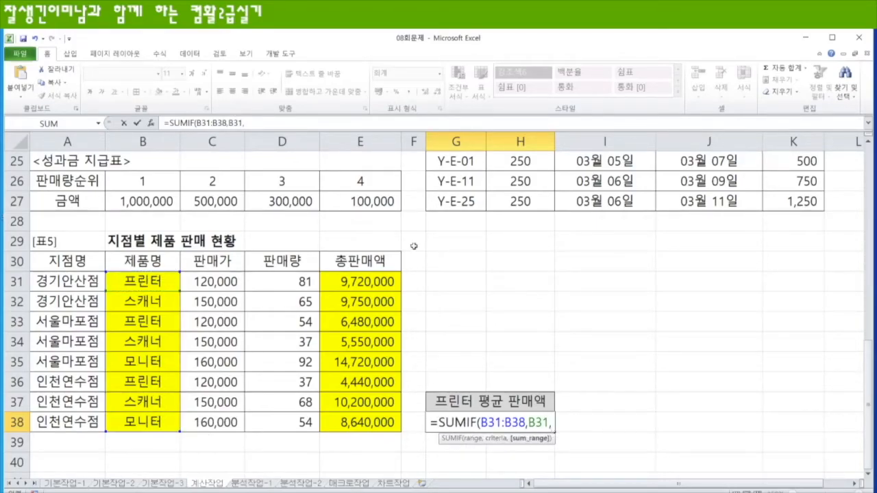
click(363, 281)
drag(363, 281, 367, 420)
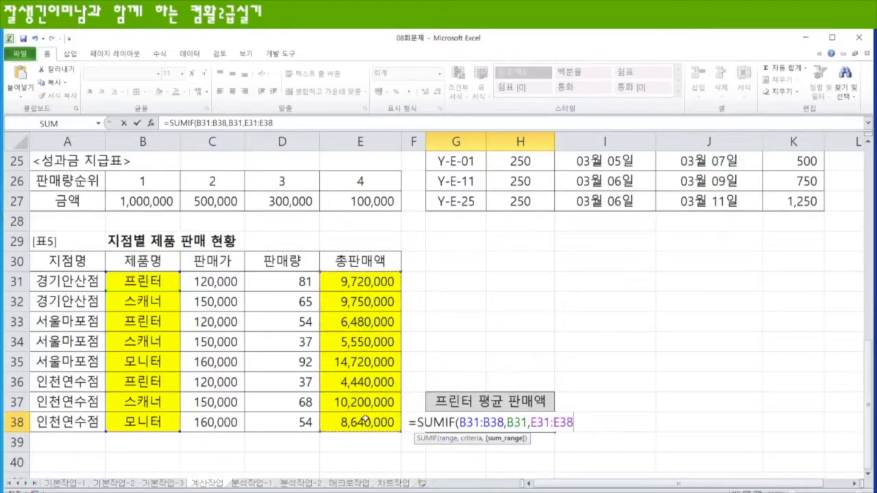
text())
key(Return)
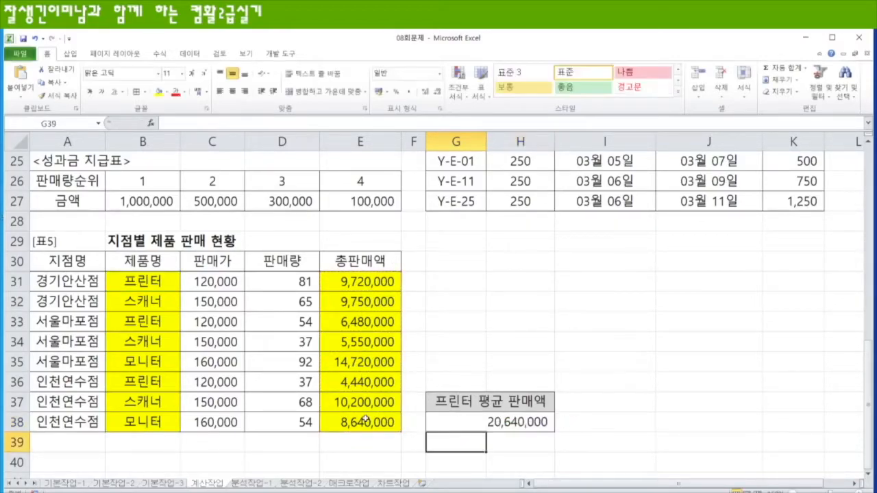
Enter a COUNTIF in H39 that counts the cells in B31:B38 matching B31.
click(503, 426)
click(503, 447)
text(=)
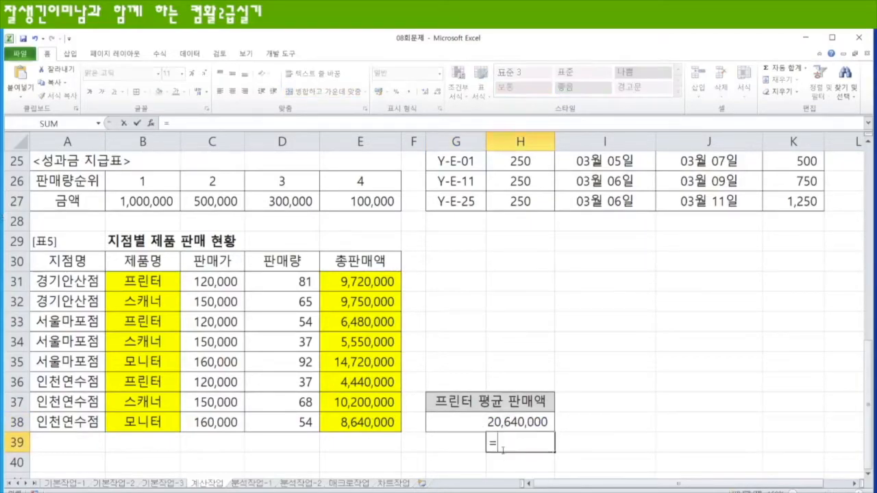
text(countif)
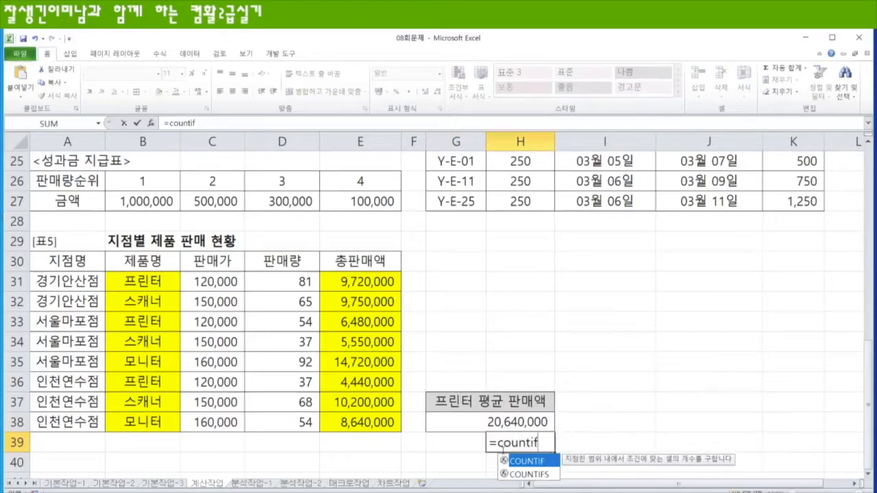
key(Tab)
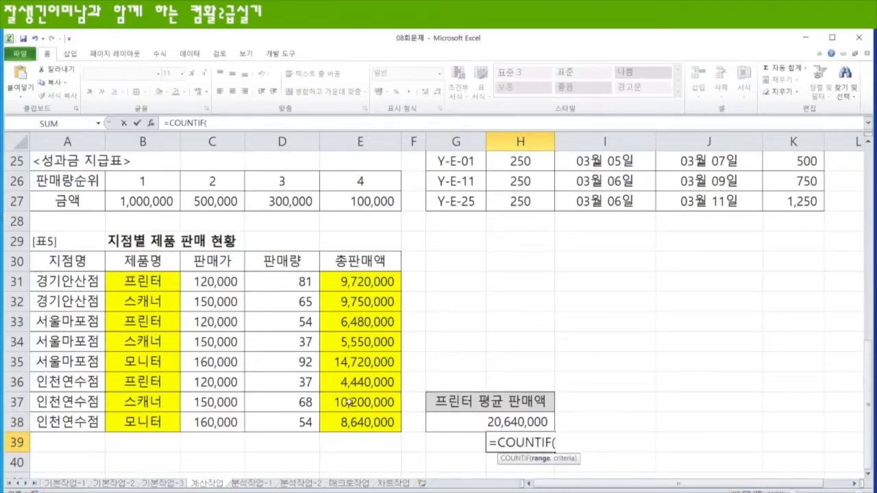
drag(148, 285, 148, 424)
text(,)
click(148, 282)
text())
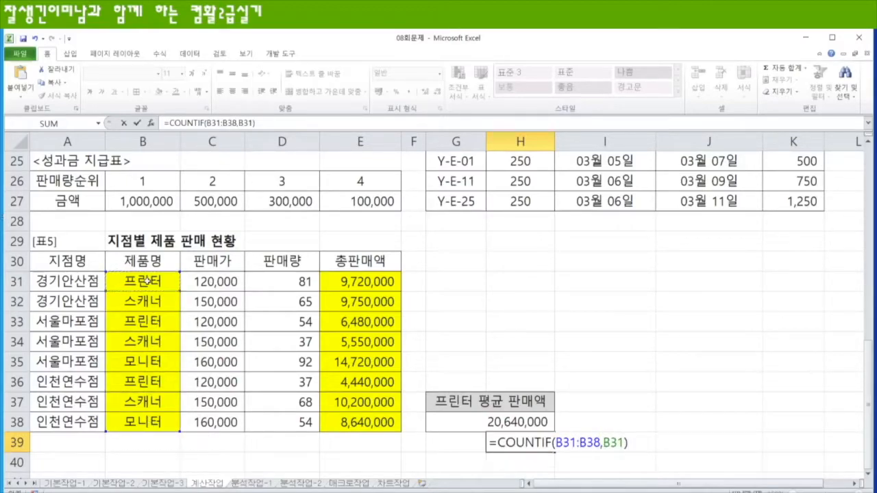
key(Return)
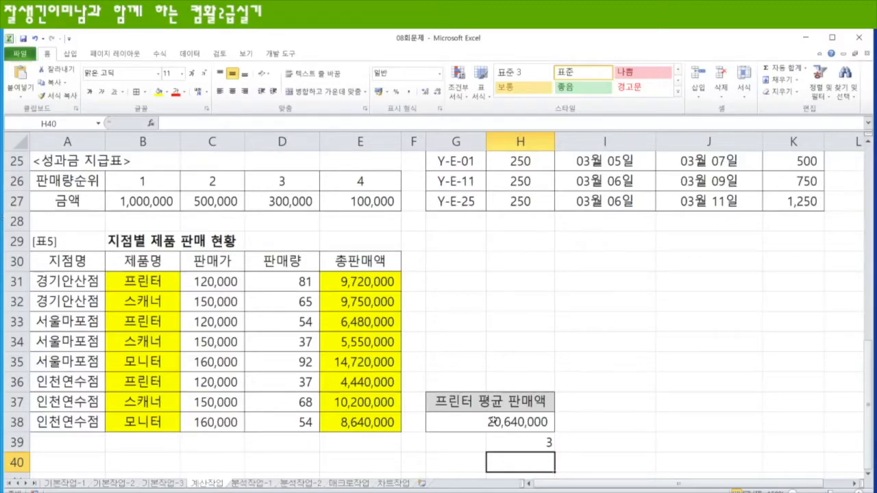
Divide G38's SUMIF by COUNTIF(B31:B38,B31) to calculate the average printer sales amount.
double_click(490, 415)
text(/coun)
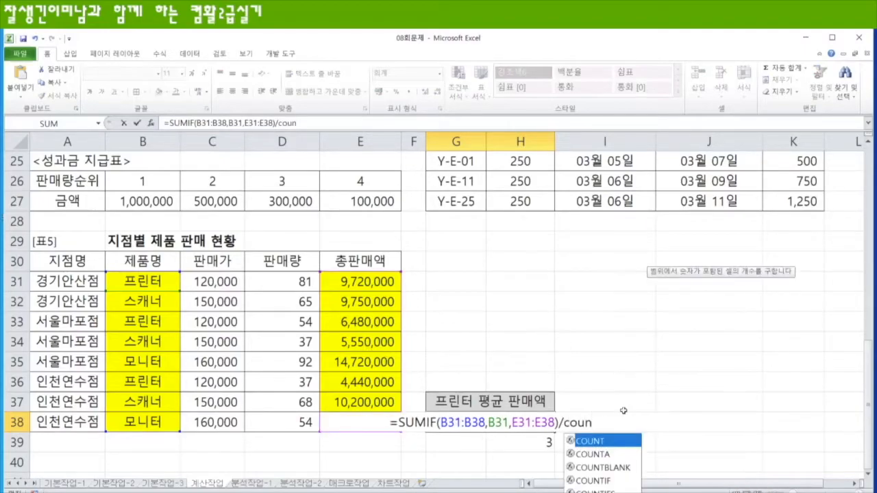
key(Down)
key(Down)
key(Down)
key(Tab)
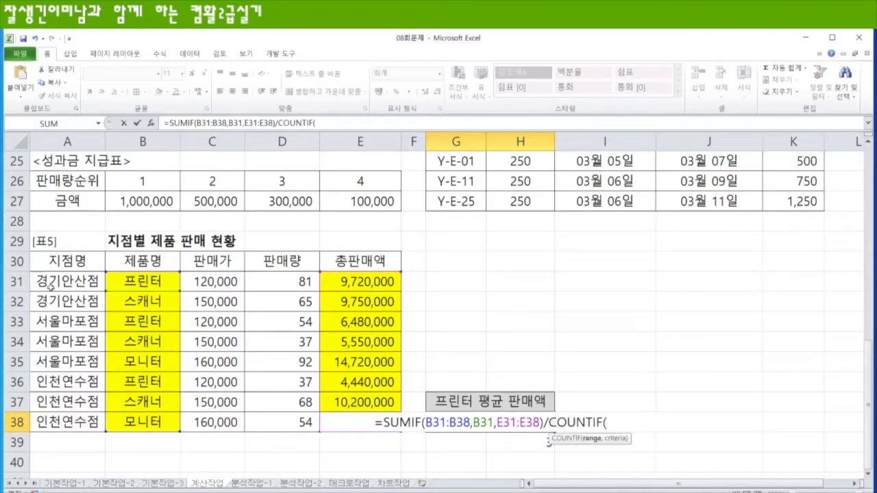
drag(136, 281, 151, 425)
text(,)
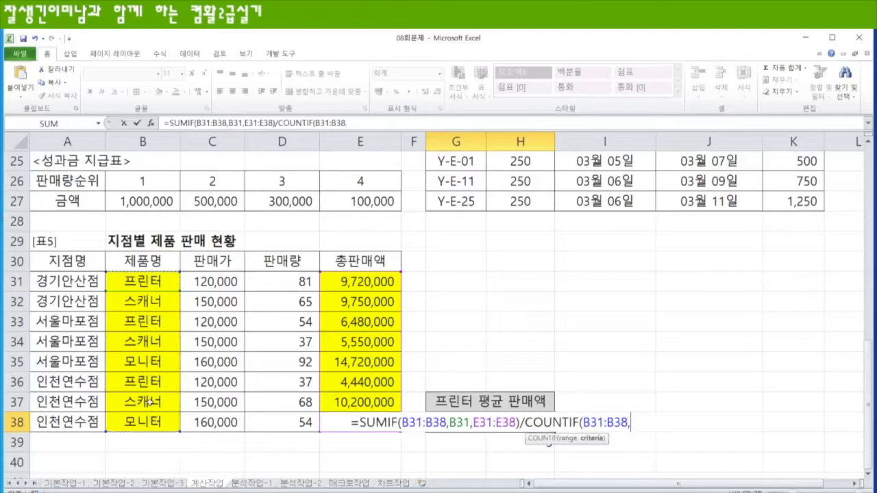
click(144, 285)
text())
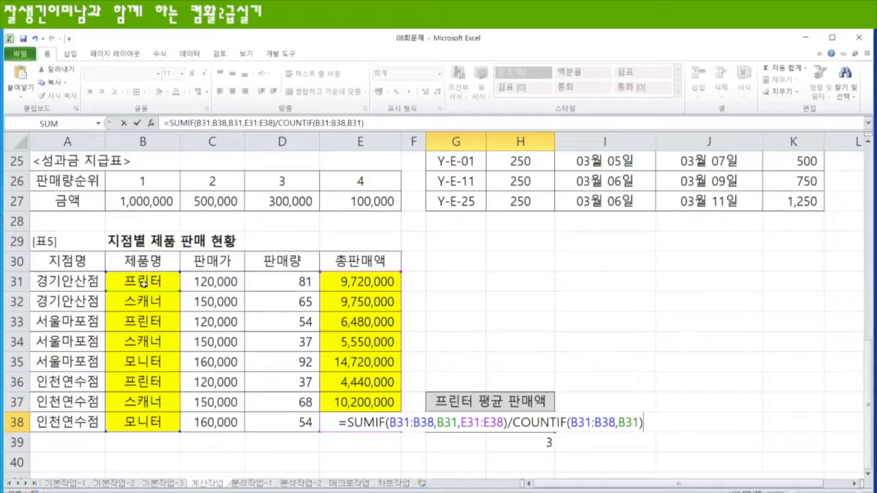
key(Return)
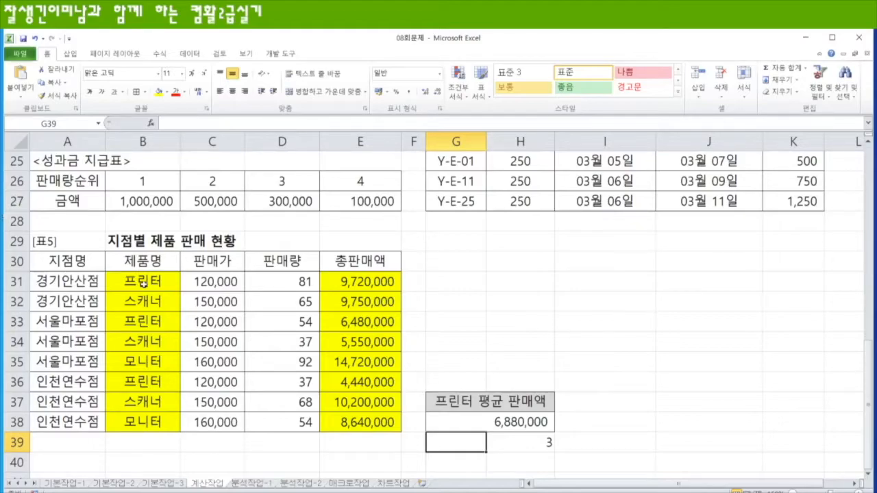
Review the cell references in G38's SUMIF and COUNTIF formula.
click(492, 425)
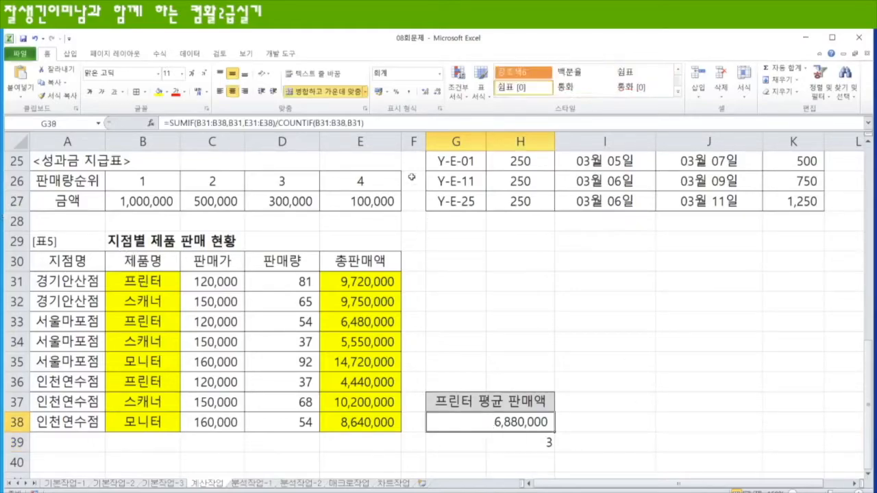
key(F2)
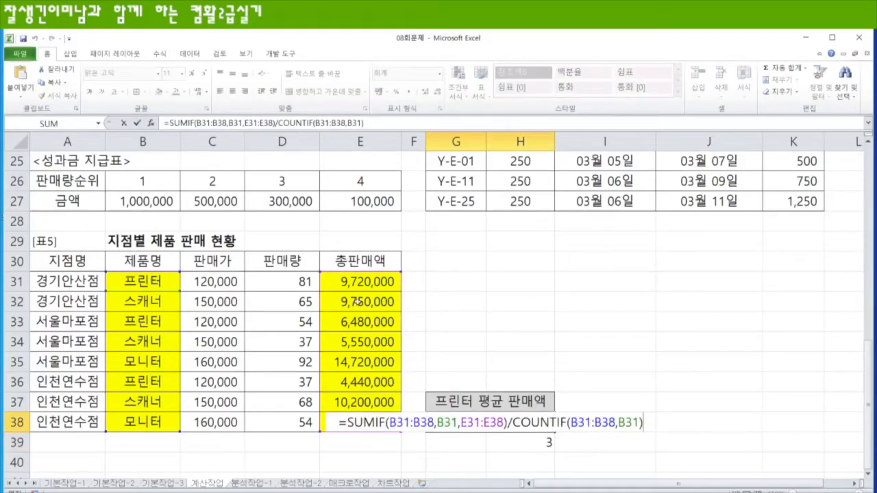
key(ctrl+Return)
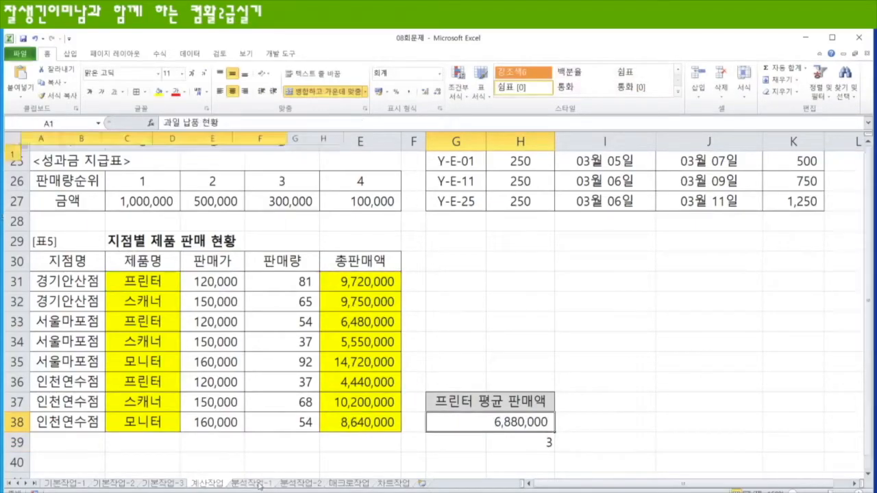
Switch to the 분석작업-1 sheet with the 과일 납품 현황 table.
click(259, 484)
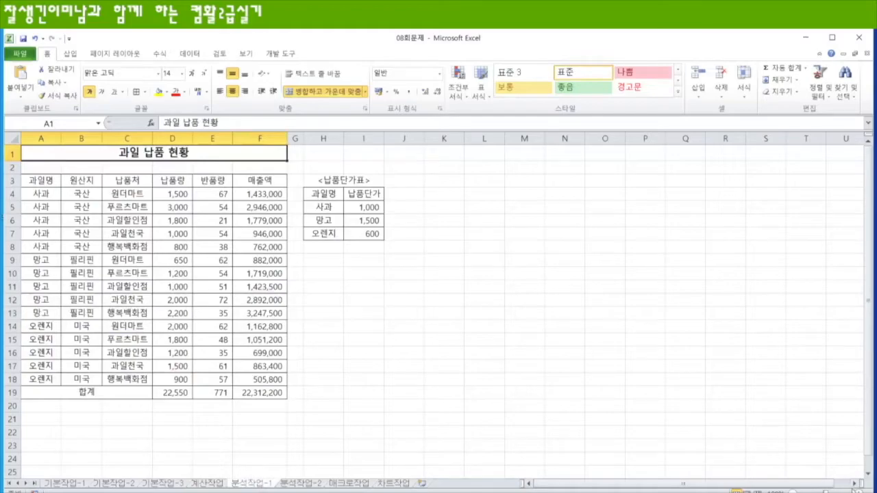
scroll(434, 306, up, 2)
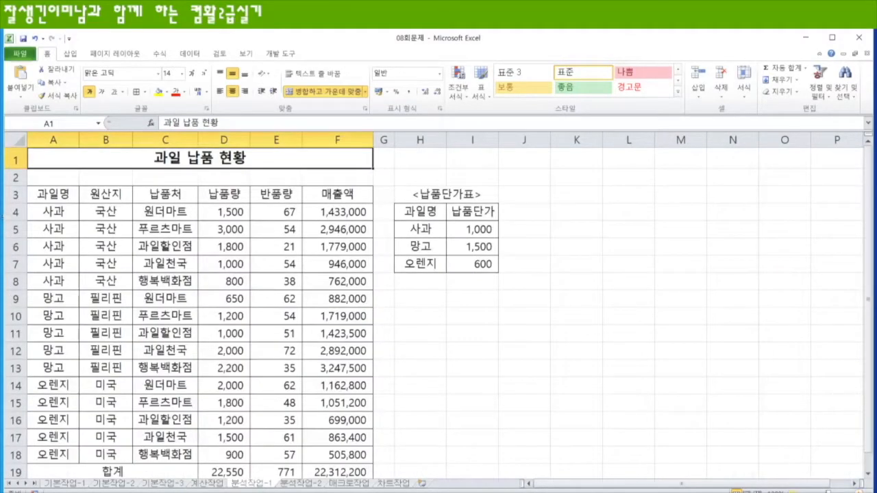
Fill the unit price cells I5:I7 and the sales total cell F19 with yellow.
click(794, 490)
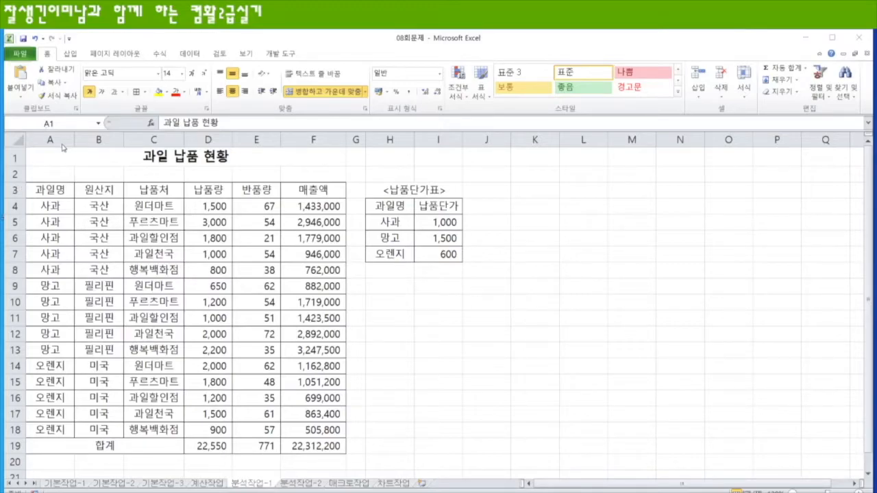
click(436, 222)
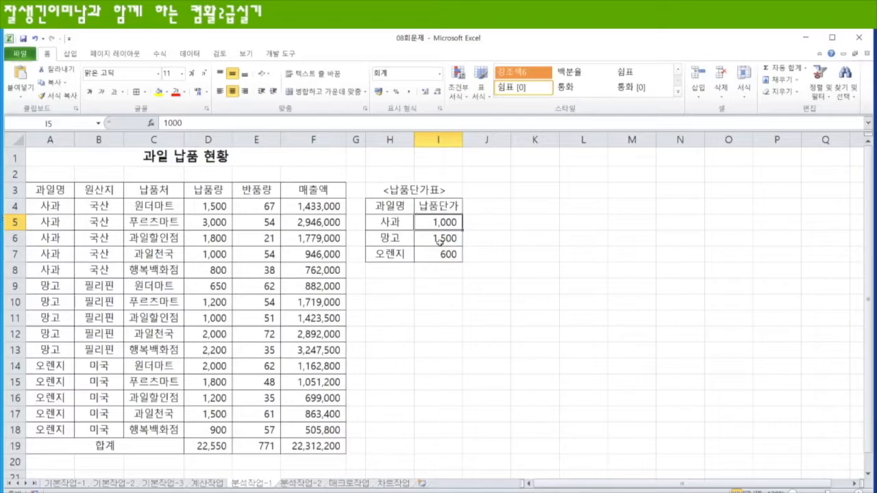
drag(440, 223, 439, 254)
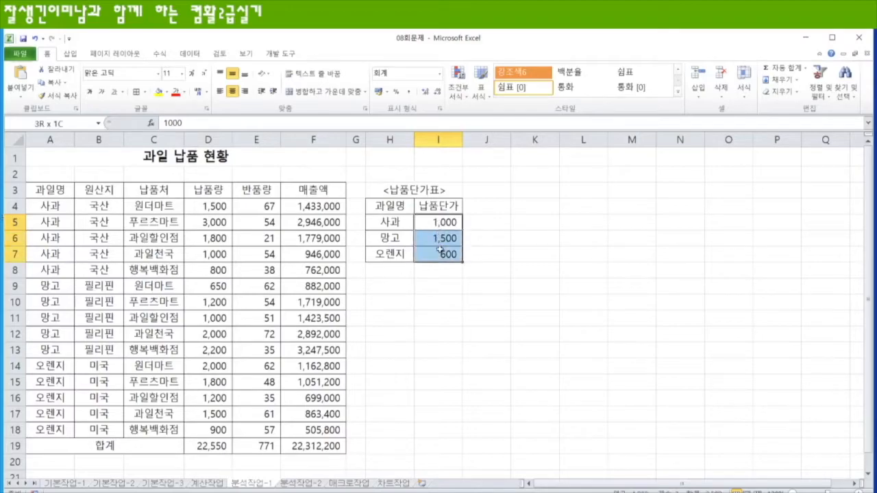
click(159, 92)
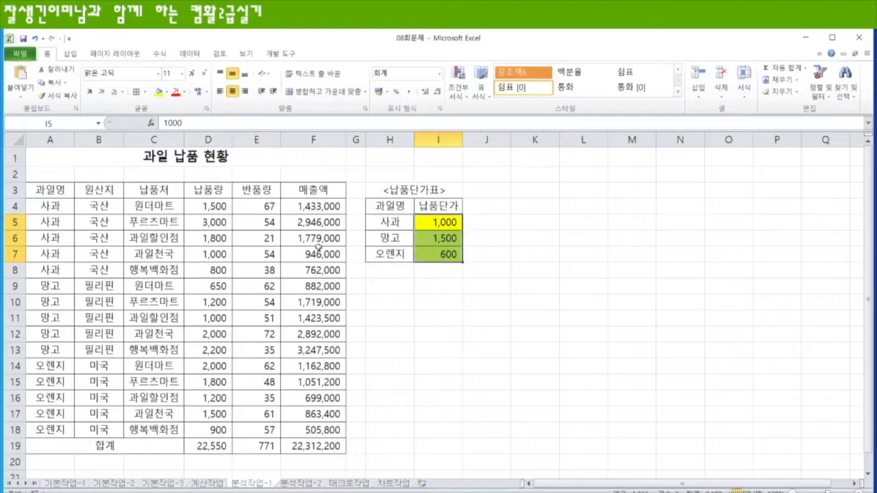
click(322, 448)
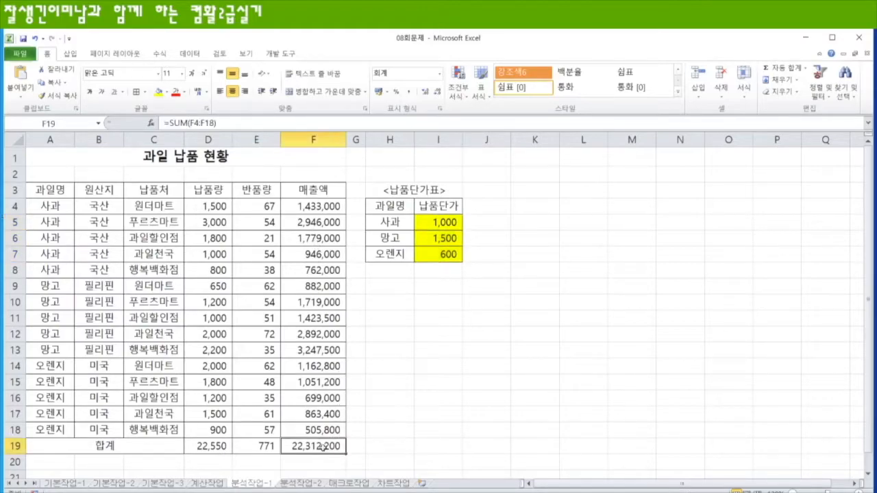
click(159, 92)
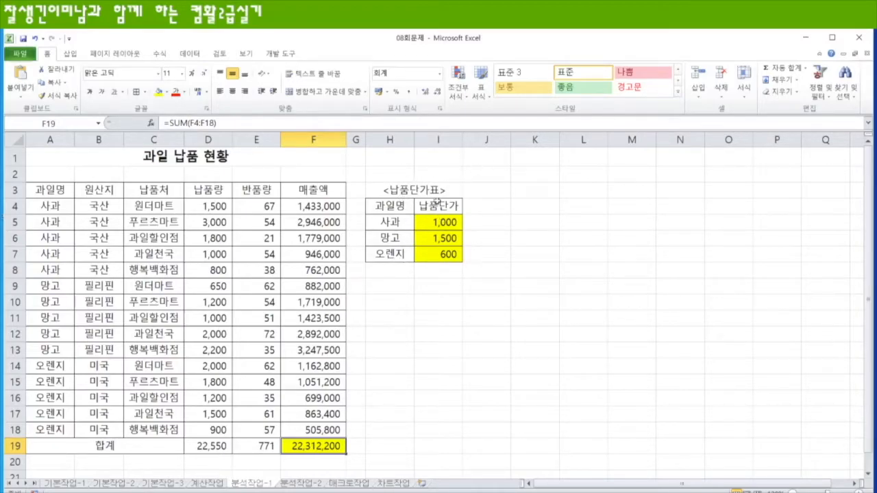
Define the name 사과단가 for the apple unit price cell I5.
click(436, 220)
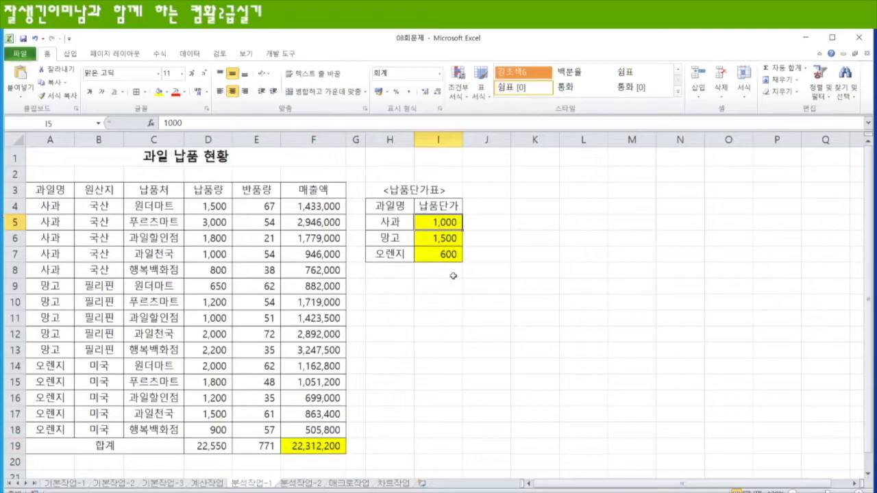
click(66, 123)
key(BackSpace)
text(사과단가)
key(Return)
key(Return)
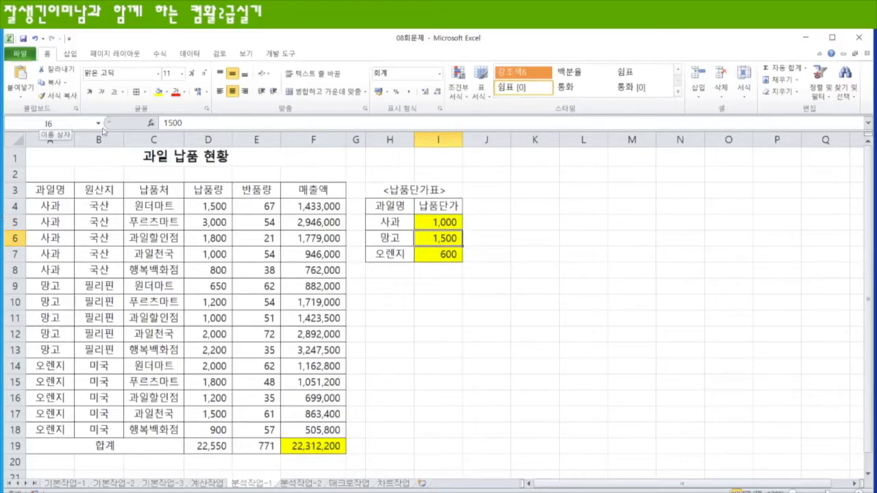
Name the mango unit price cell I6 망고단가 and the orange unit price cell I7 오렌지단가.
click(61, 121)
text(망고단가)
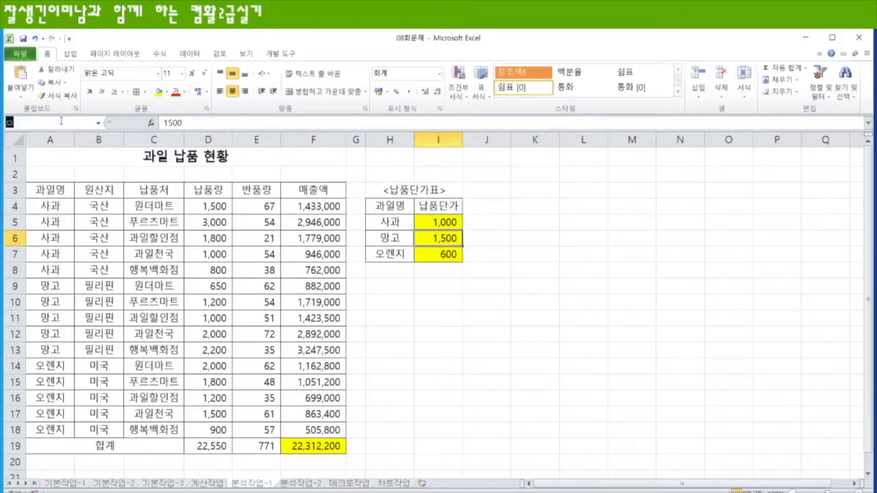
key(Return)
key(Return)
click(61, 121)
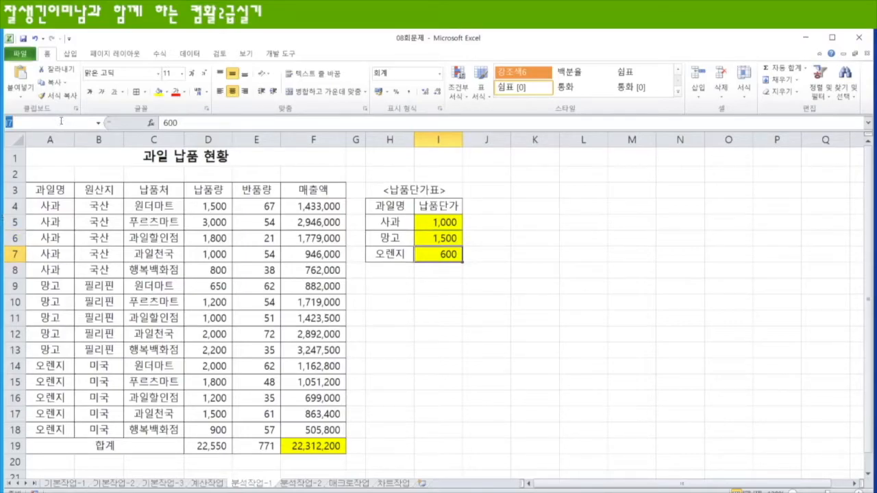
text(오렌지단가)
key(Return)
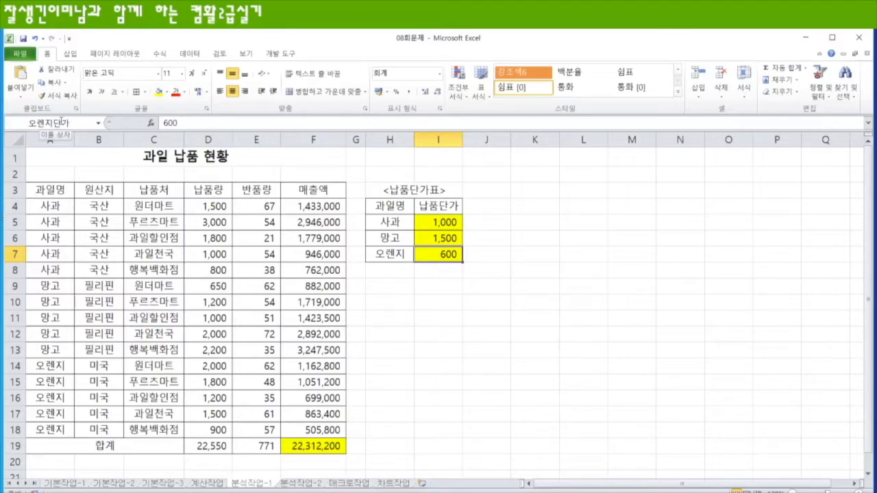
Define the name 매출액합계 for the sales total cell F19.
click(308, 447)
click(89, 127)
text(매출액합계)
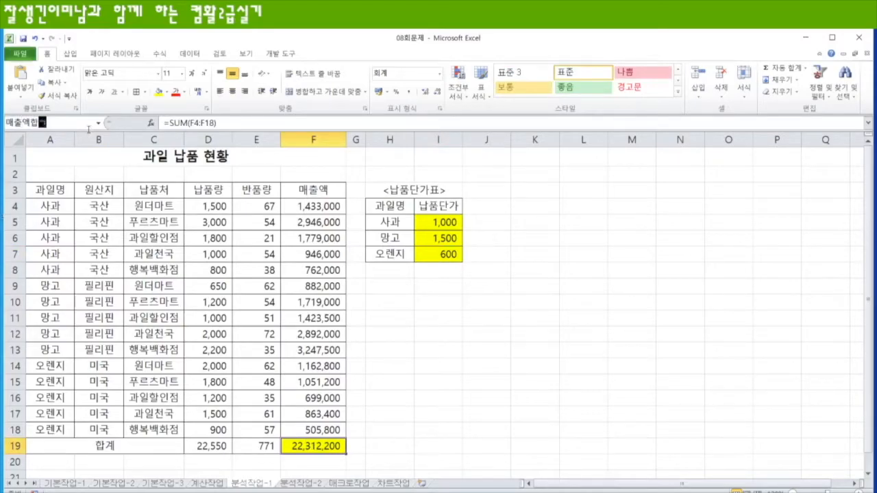
key(Return)
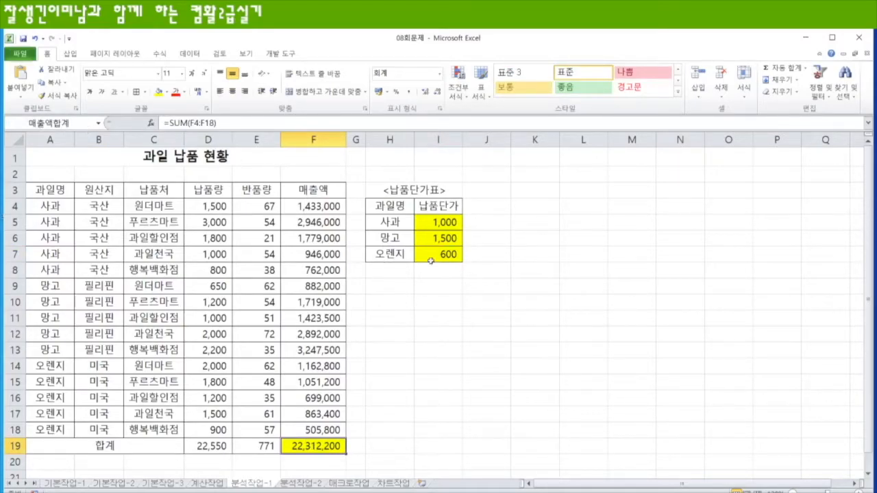
Add a scenario named 납품단가인상 in the Scenario Manager with I5:I7 as the changing cells.
drag(441, 225, 440, 252)
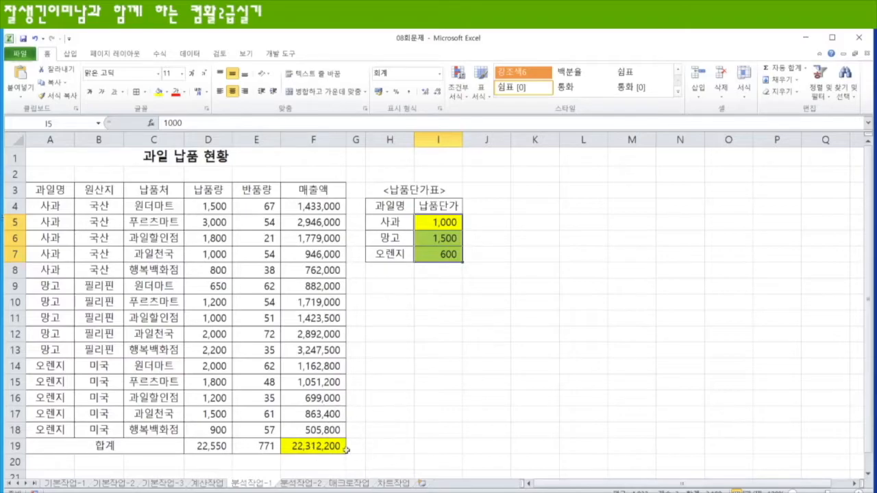
drag(446, 223, 436, 254)
click(433, 226)
click(190, 54)
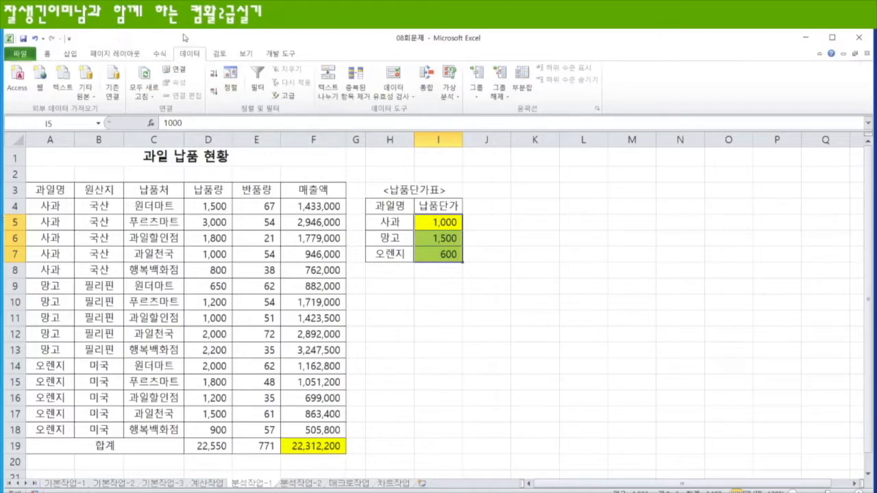
click(451, 97)
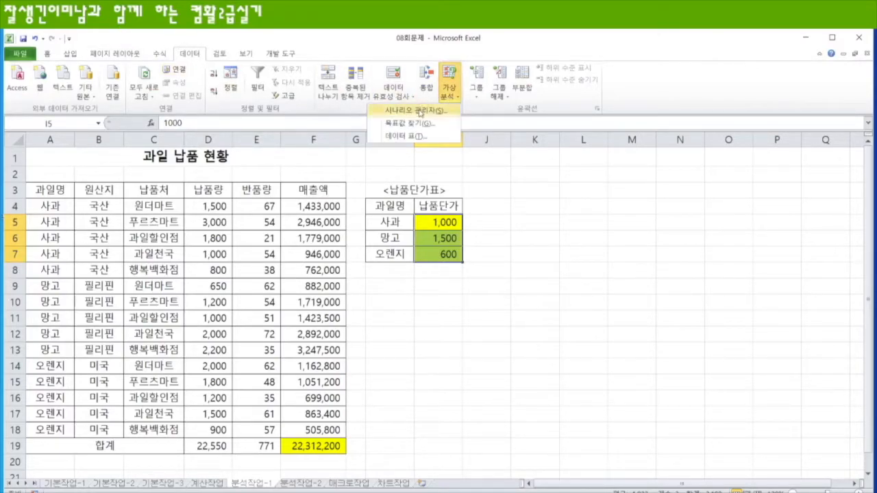
click(420, 111)
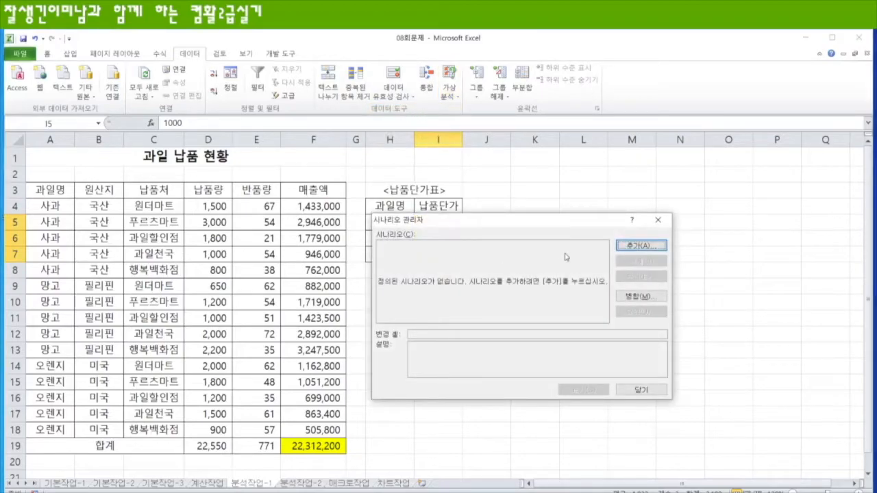
click(642, 245)
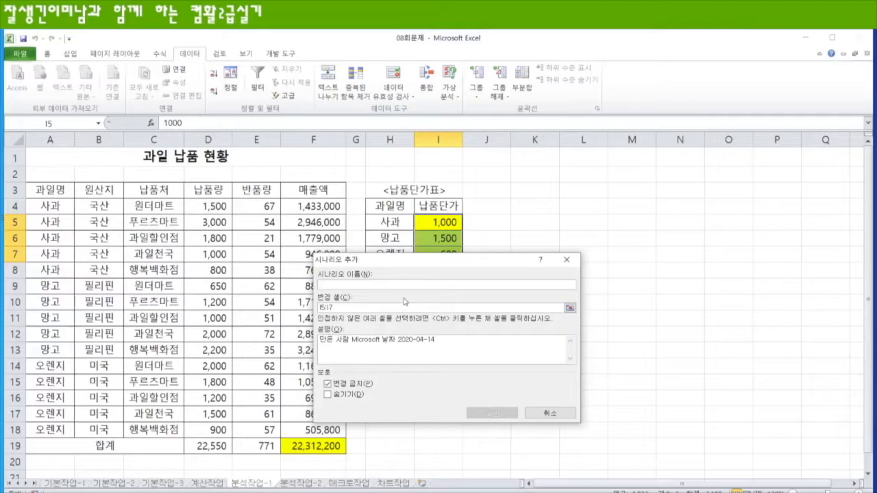
text(ㄷ)
text(납품단가인상)
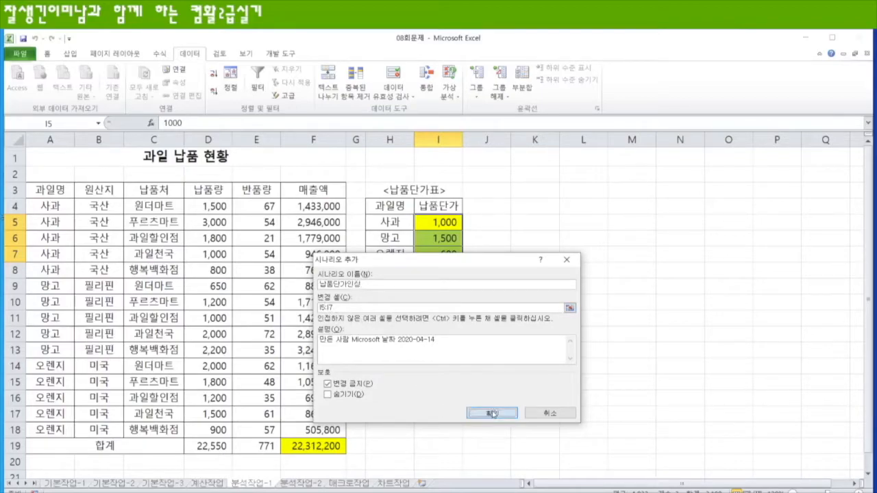
click(470, 414)
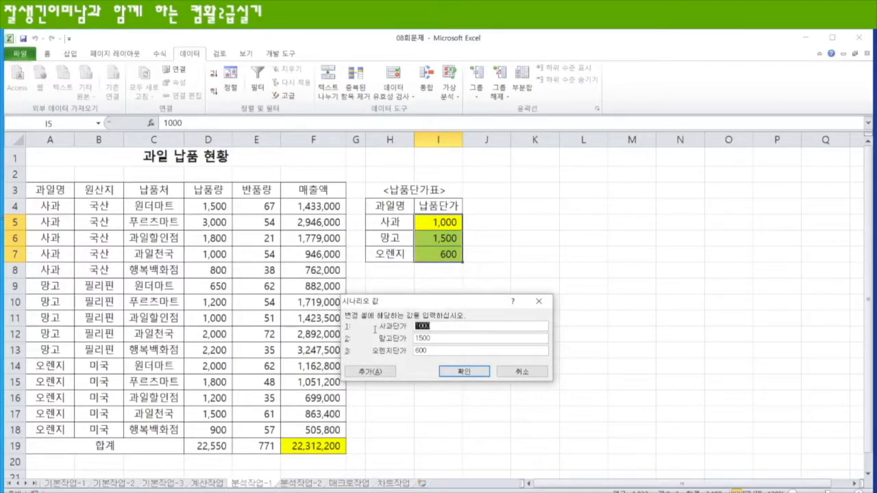
Set the 납품단가인상 scenario values to 사과단가 1200, 망고단가 1700 and 오렌지단가 800, and proceed to adding another scenario.
text(1200)
key(Tab)
text(1)
key(Tab)
text(80)
click(372, 372)
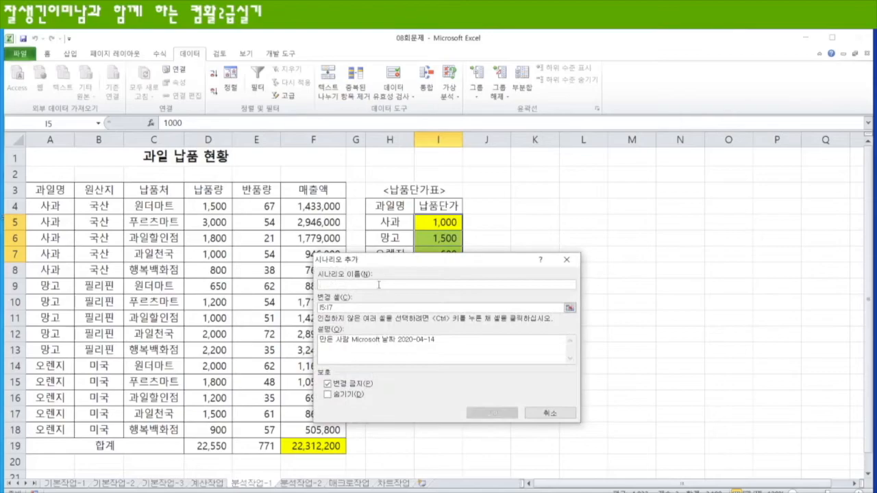
Add a scenario named 납품단가인하 for I5:I7 with 사과단가 800, 망고단가 1300 and 오렌지단가 400.
text(ㄷ품단가인하)
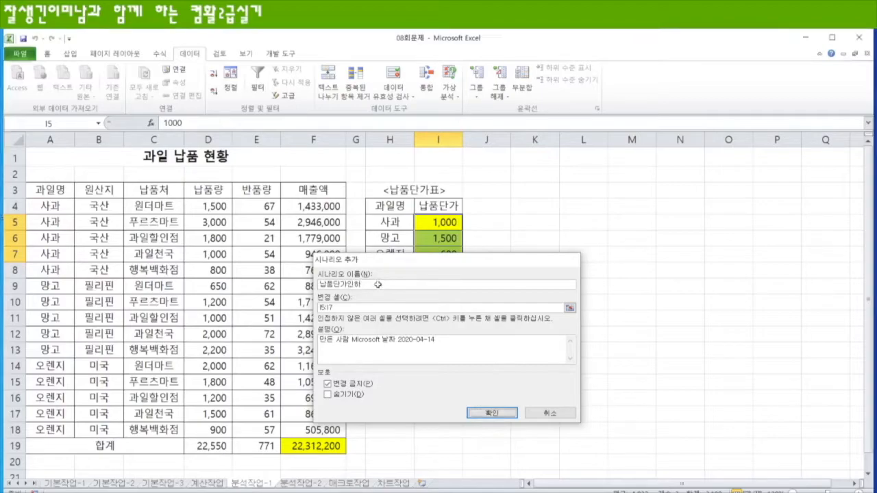
key(Return)
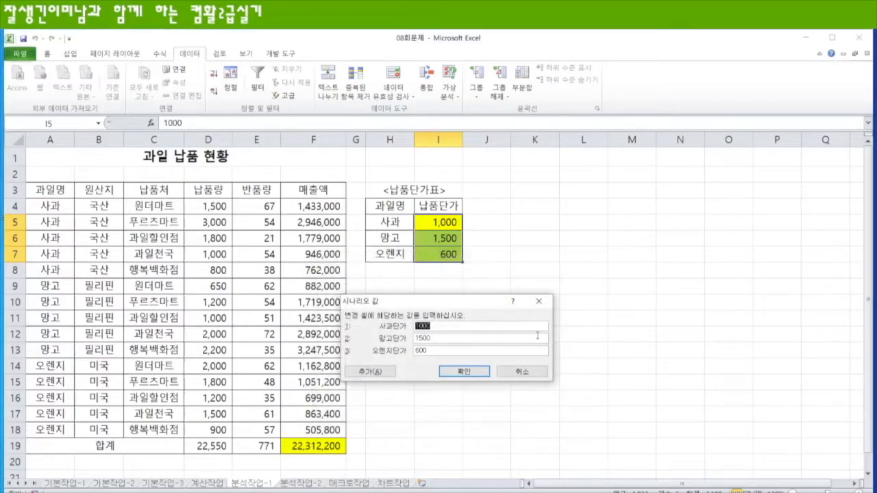
text(800)
key(Tab)
text(1300)
key(Tab)
text(40)
click(465, 372)
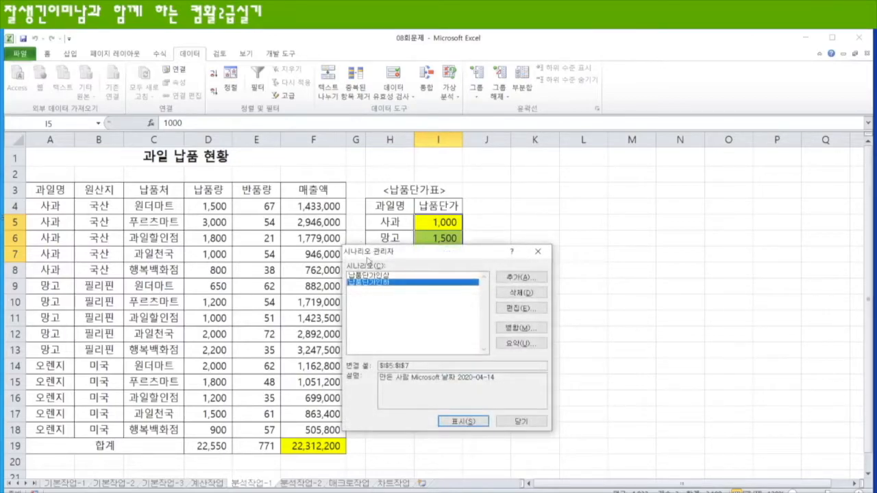
Generate a scenario summary report with F19 as the result cell.
click(520, 345)
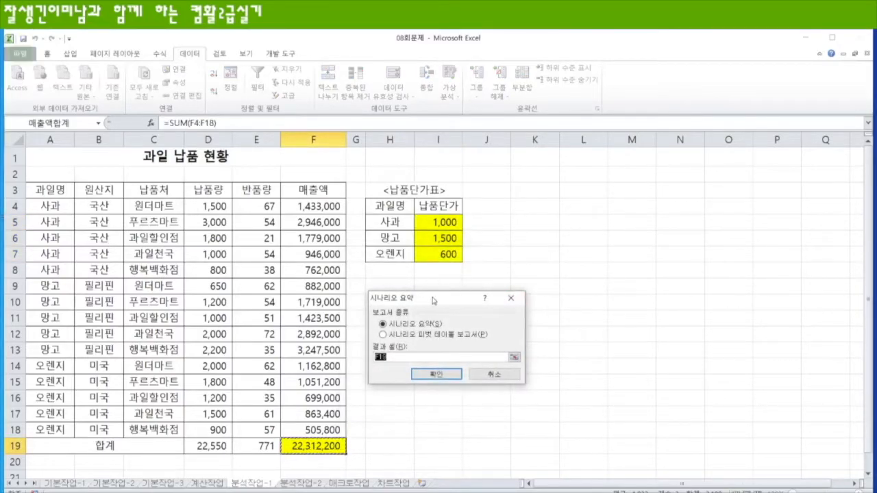
drag(433, 300, 430, 278)
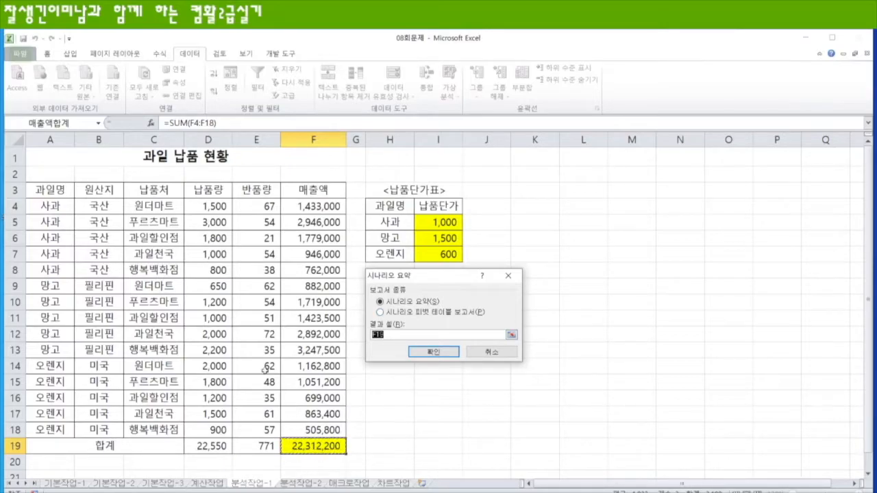
click(437, 353)
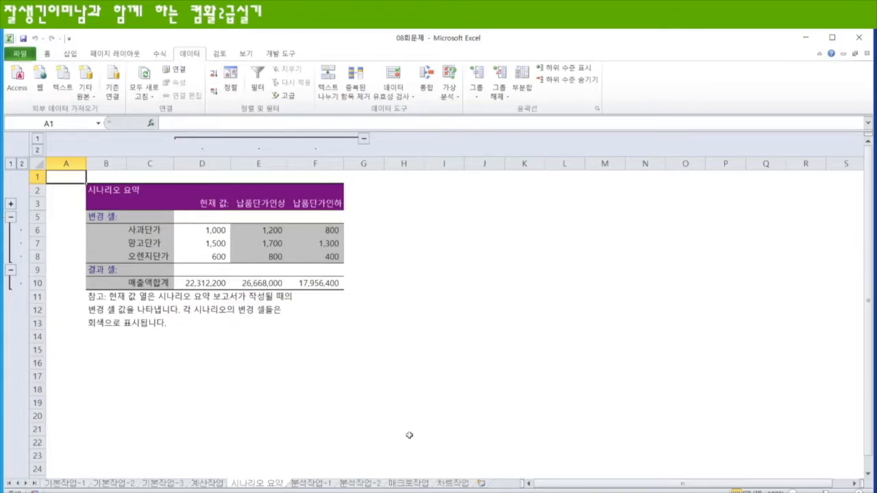
On the 분석작업-2 sheet, fill 표4's header row G2:J2 and item names G3:G7 with yellow.
click(359, 484)
drag(283, 167, 410, 165)
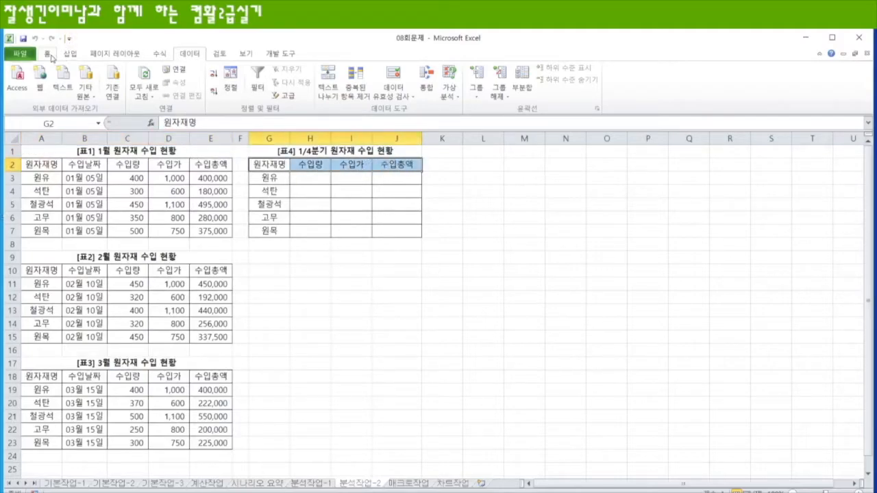
click(47, 54)
click(158, 92)
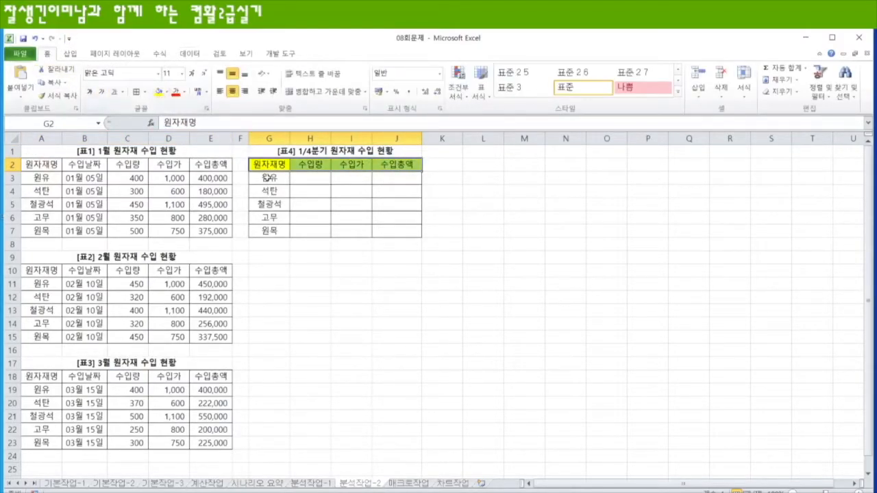
drag(267, 177, 269, 231)
click(158, 91)
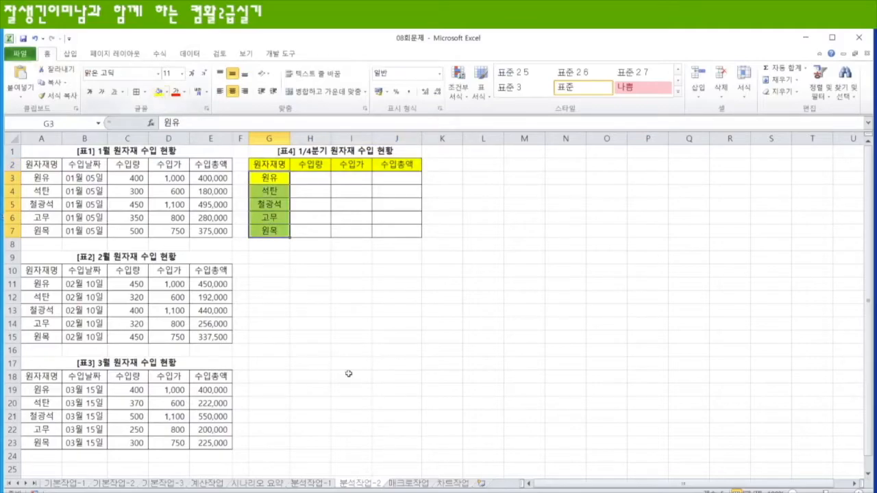
Review the source ranges of 표1, 표2 and 표3 against the header row and item names of 표4.
drag(44, 164, 219, 229)
drag(46, 271, 219, 337)
drag(42, 377, 210, 445)
drag(268, 164, 394, 165)
drag(275, 176, 271, 231)
click(439, 271)
Start a Consolidate operation on 표4's range G2:J7 with 합계 as the function.
drag(269, 168, 403, 232)
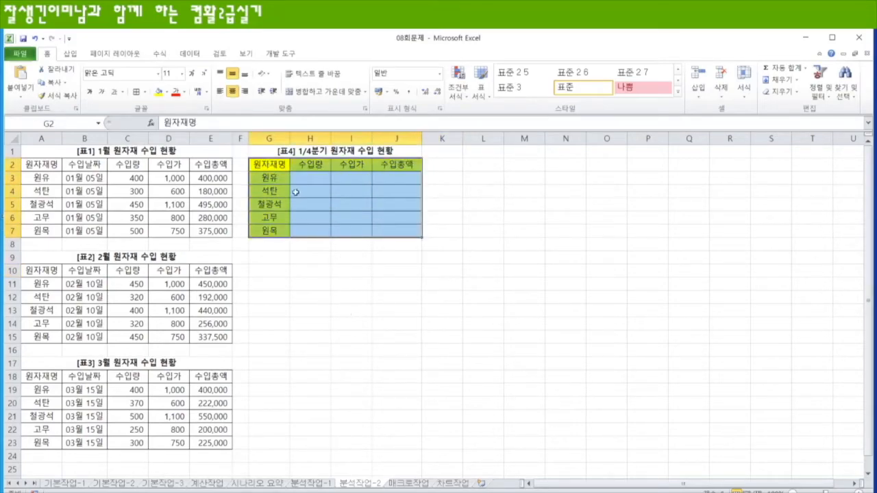
click(189, 53)
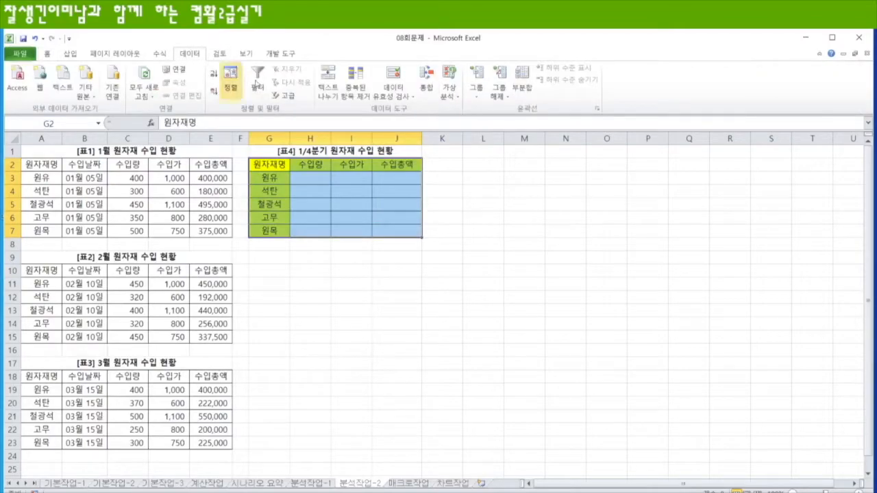
click(428, 86)
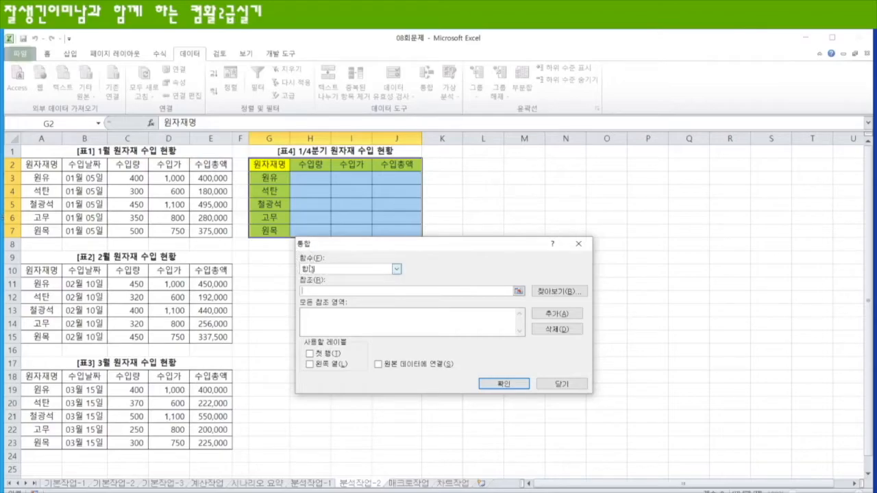
click(396, 269)
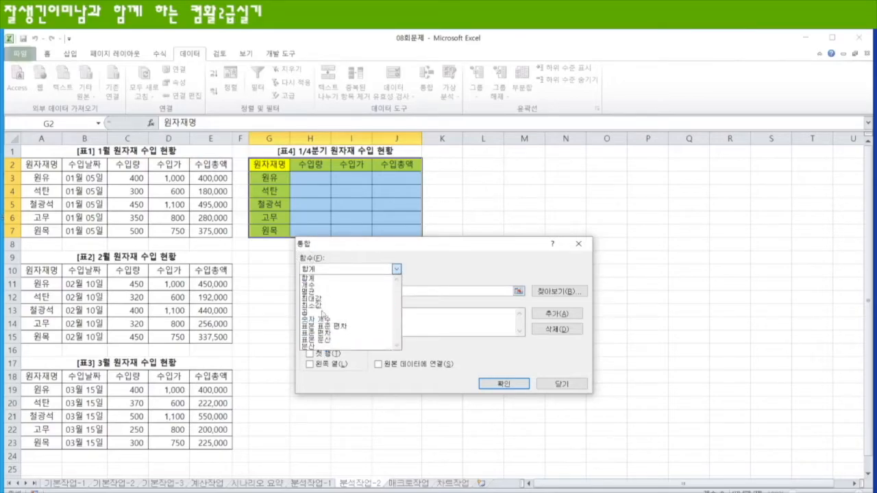
click(320, 279)
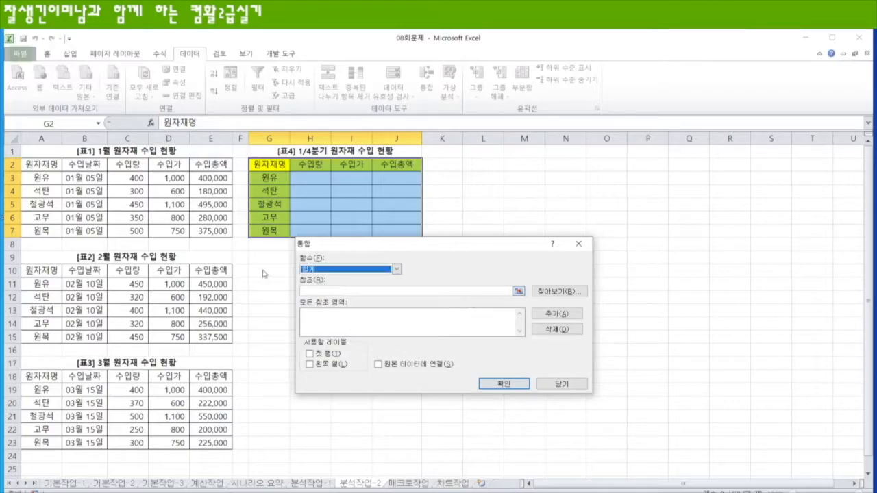
Add 표1's range A2:E7 to the consolidation references, including its header row and item names.
click(519, 293)
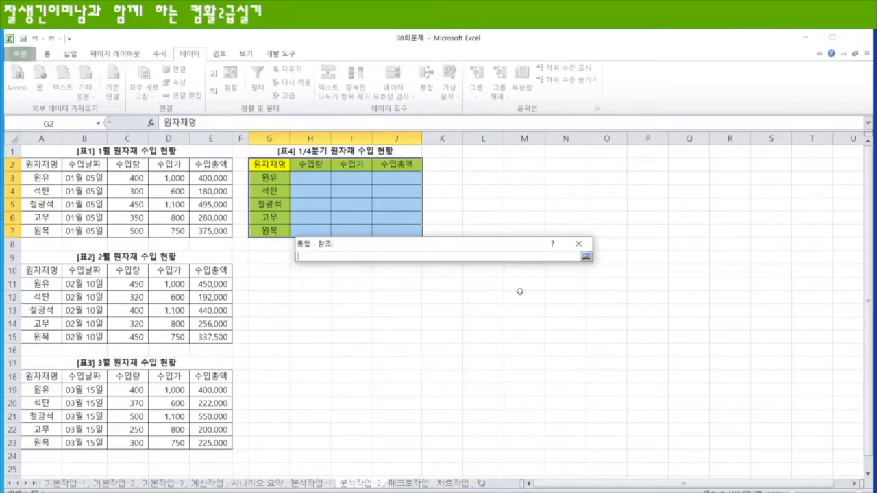
drag(93, 180, 226, 236)
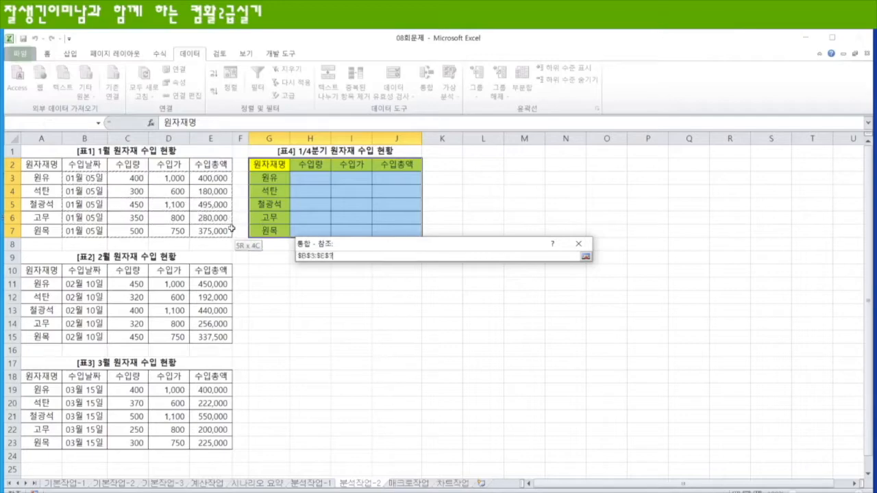
drag(135, 179, 228, 239)
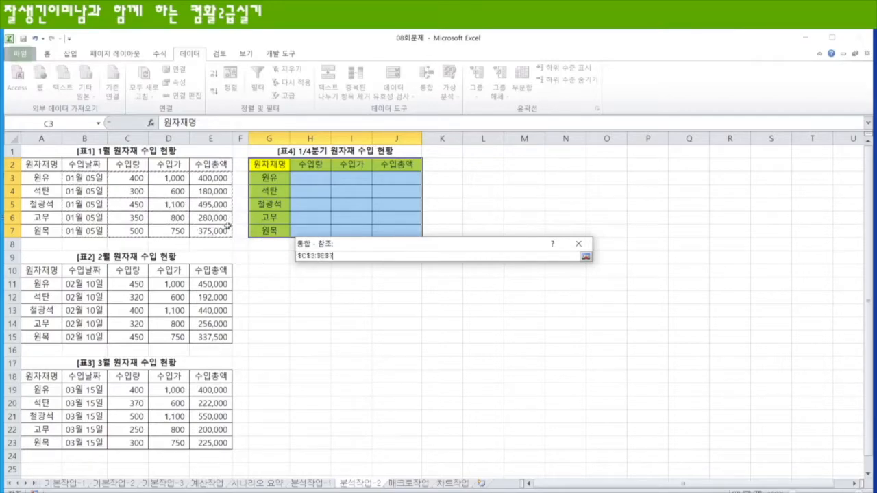
drag(135, 165, 226, 229)
drag(33, 165, 214, 228)
click(585, 257)
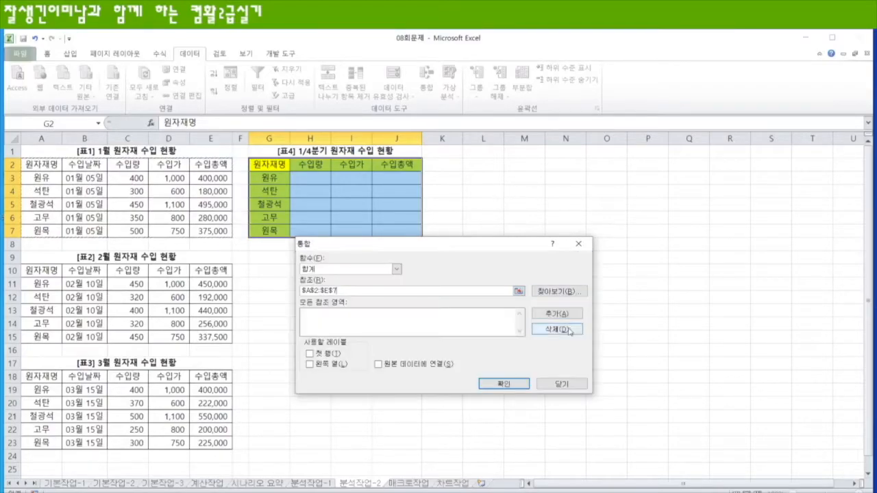
click(557, 313)
Add 표2's range A10:E15 and 표3's range A18:E23 to the consolidation references.
drag(37, 270, 220, 337)
click(556, 314)
drag(30, 376, 209, 442)
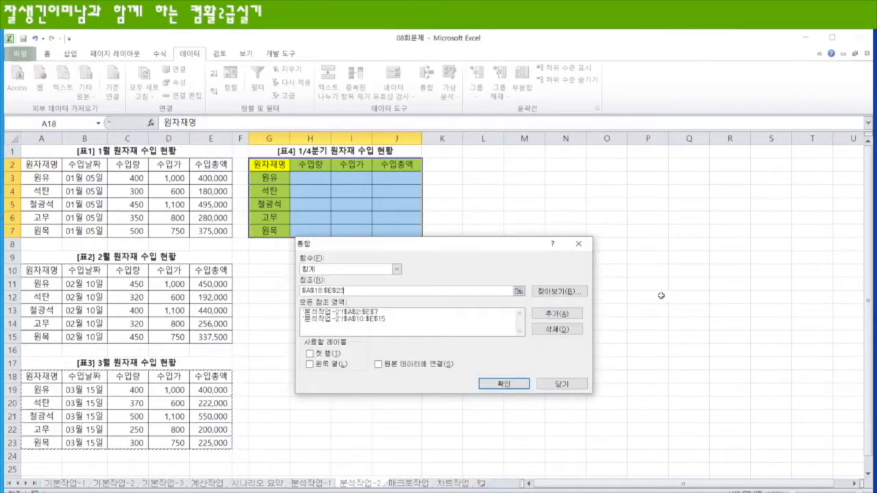
click(557, 314)
Use 첫 행 and 왼쪽 열 as labels and run the consolidation into 표4.
click(319, 355)
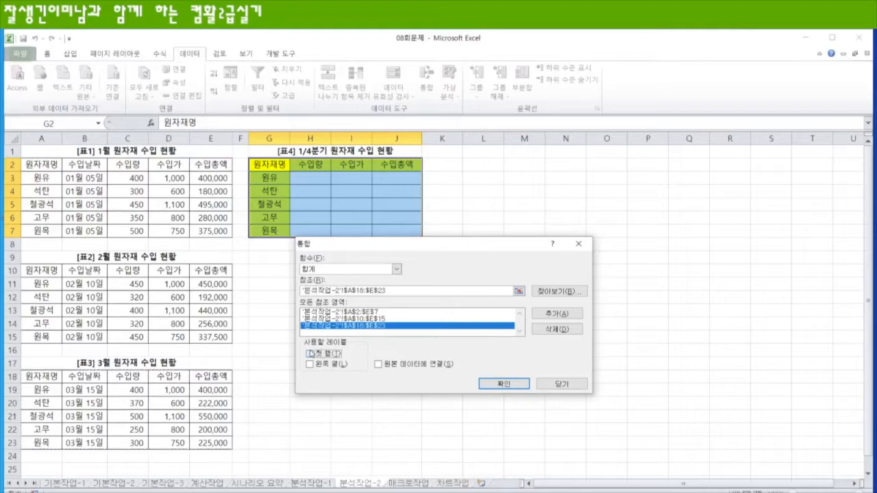
click(311, 365)
drag(404, 248, 340, 246)
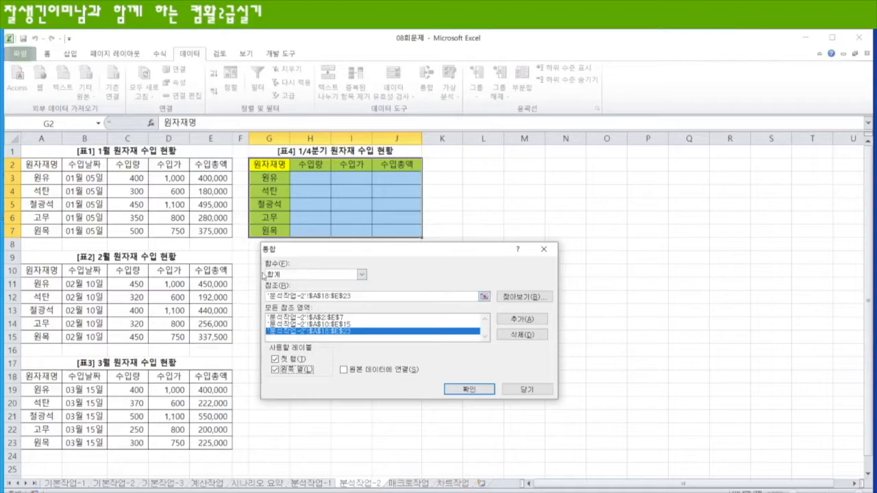
click(483, 394)
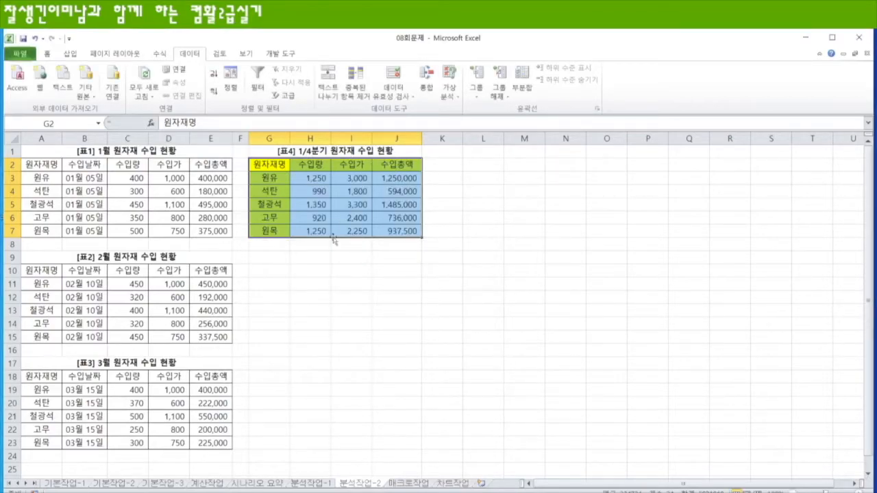
click(355, 297)
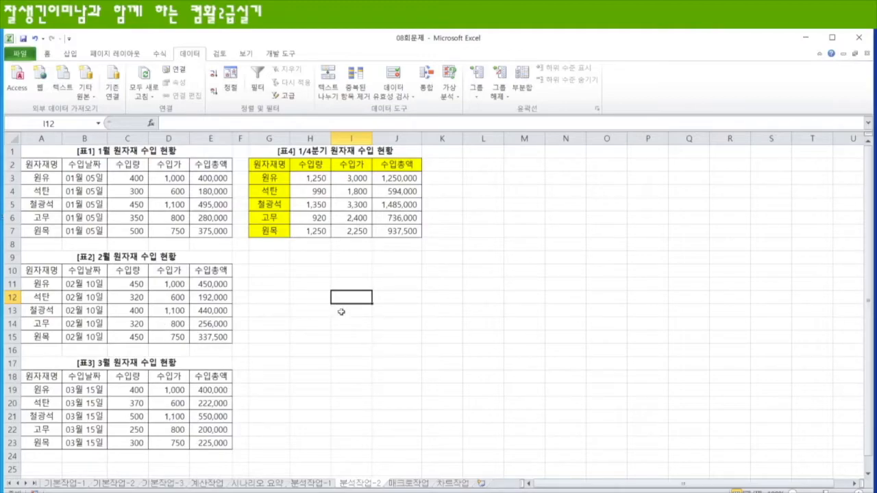
On the 매크로작업 sheet, start recording a macro named 평균 in the current workbook.
click(408, 484)
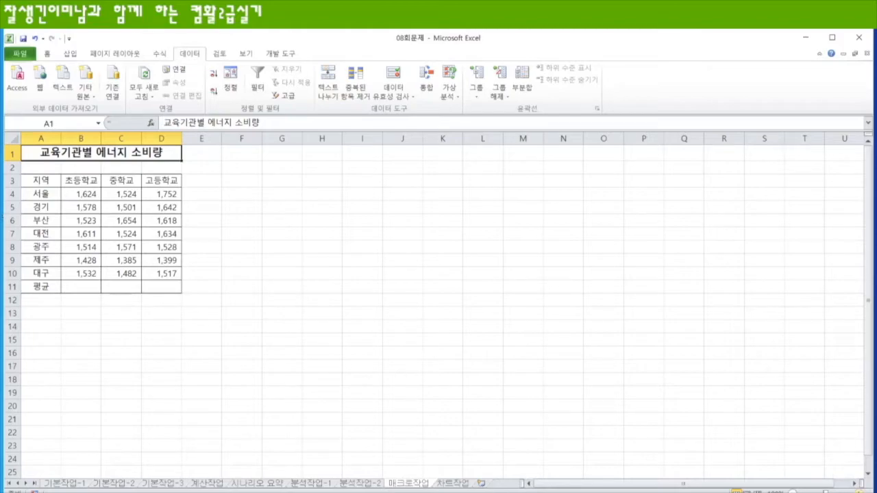
scroll(438, 305, up, 4)
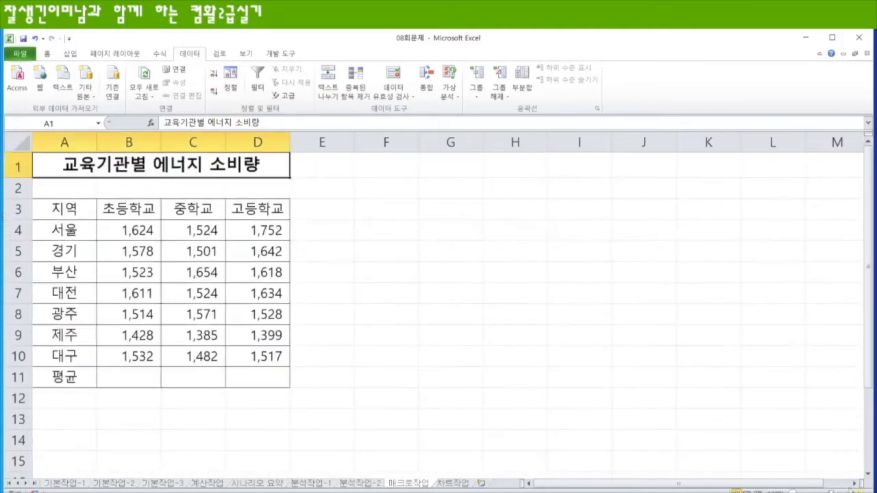
click(385, 211)
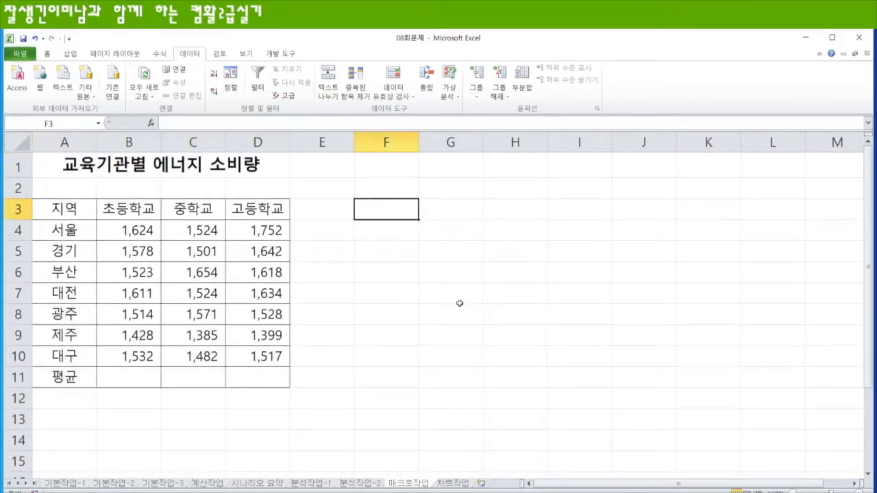
scroll(17, 251, down, 1)
scroll(17, 251, up, 1)
drag(60, 211, 251, 213)
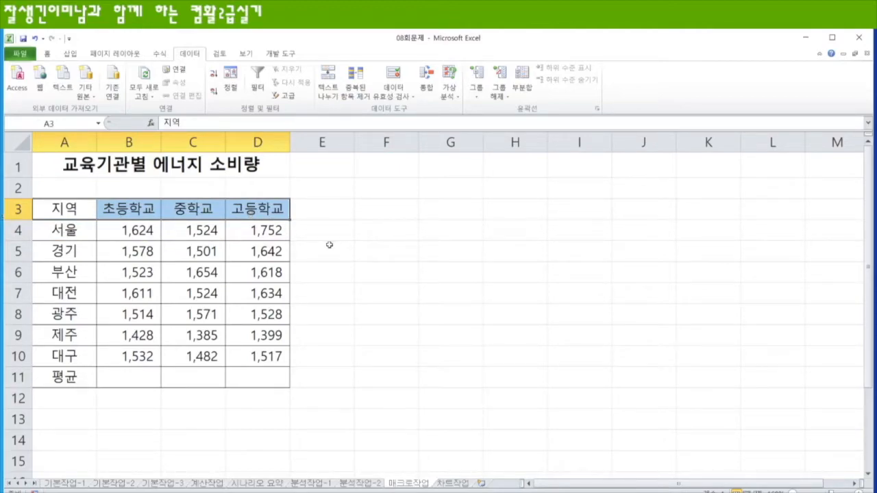
click(389, 212)
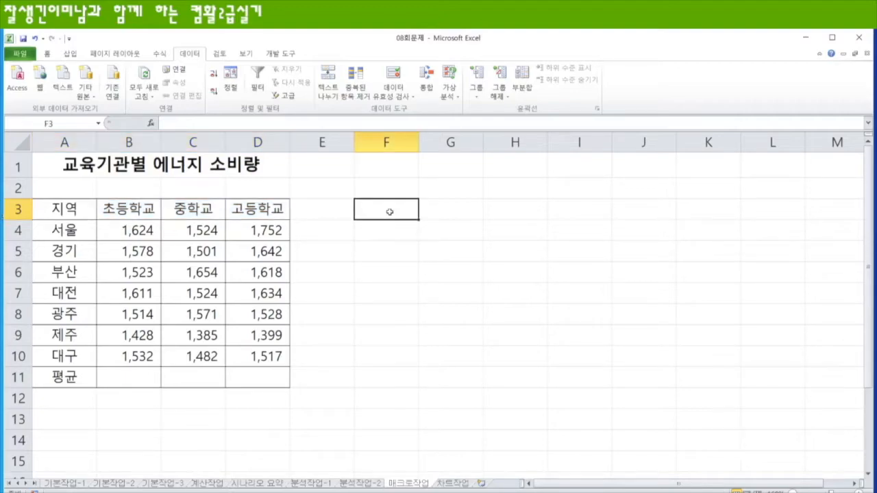
click(284, 55)
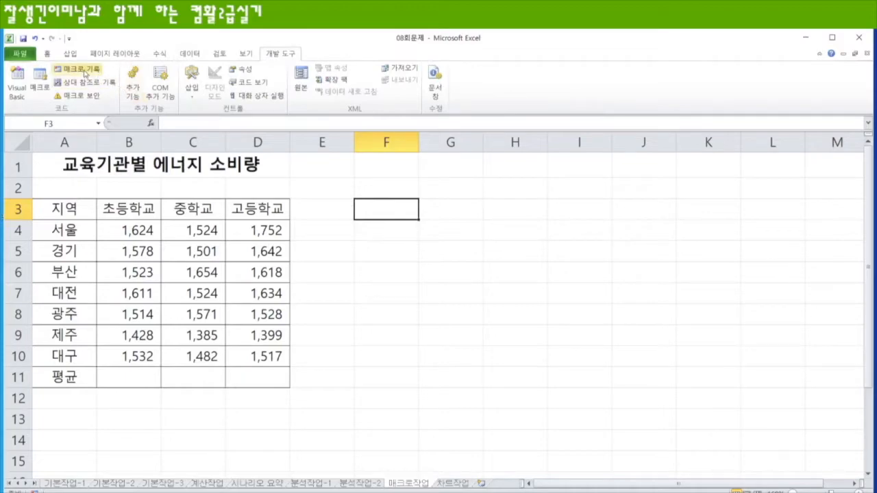
click(77, 69)
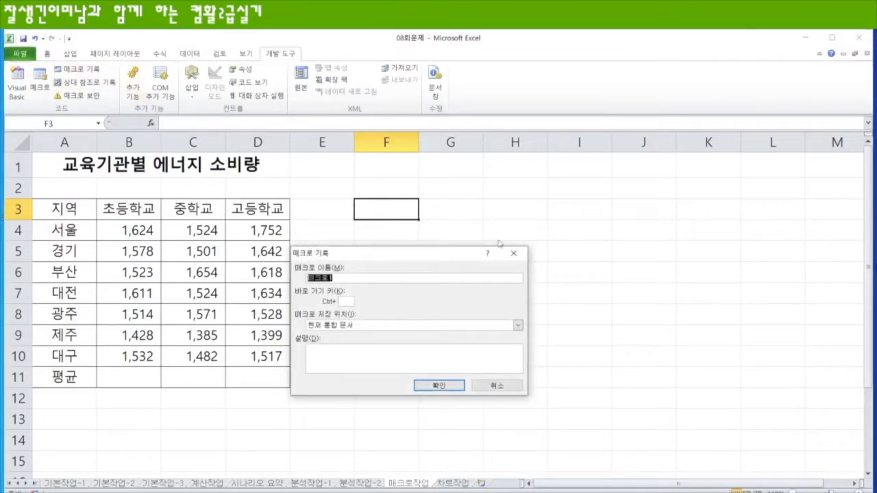
text(평균)
key(Return)
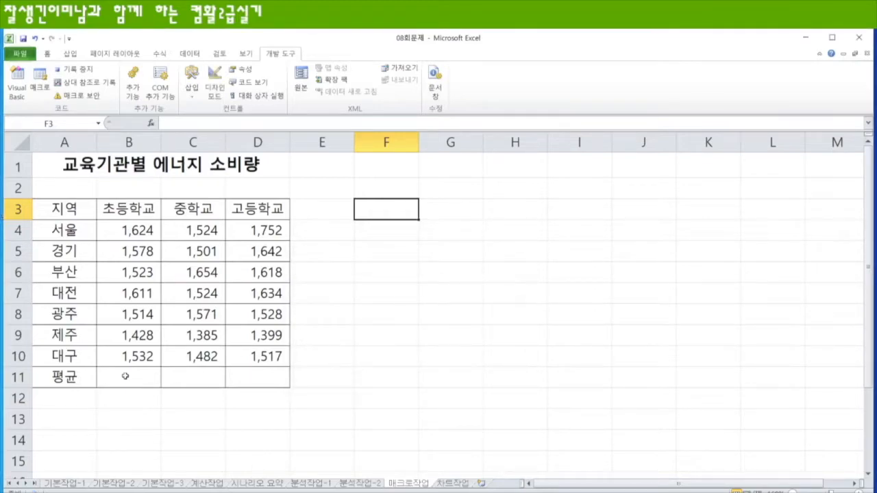
Enter =AVERAGE(B4:B10) in B11, fill it across to D11, and stop the macro recording.
click(126, 375)
text(=aver)
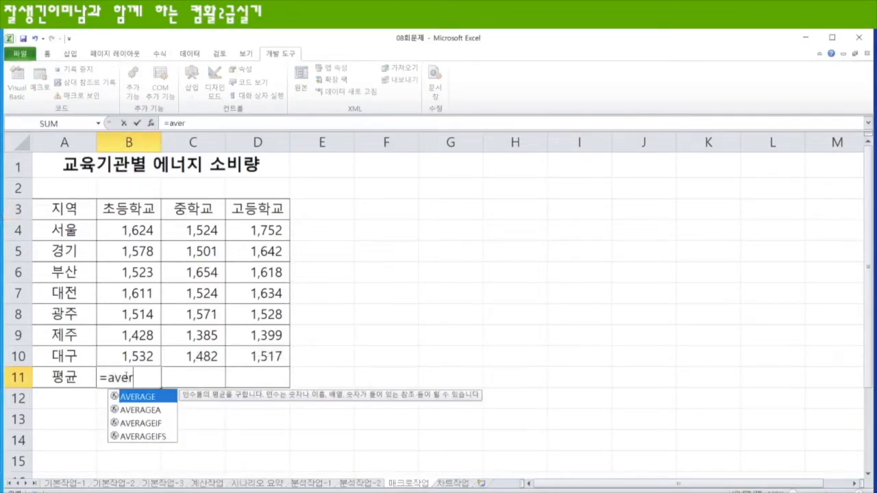
key(Tab)
drag(127, 228, 130, 354)
text())
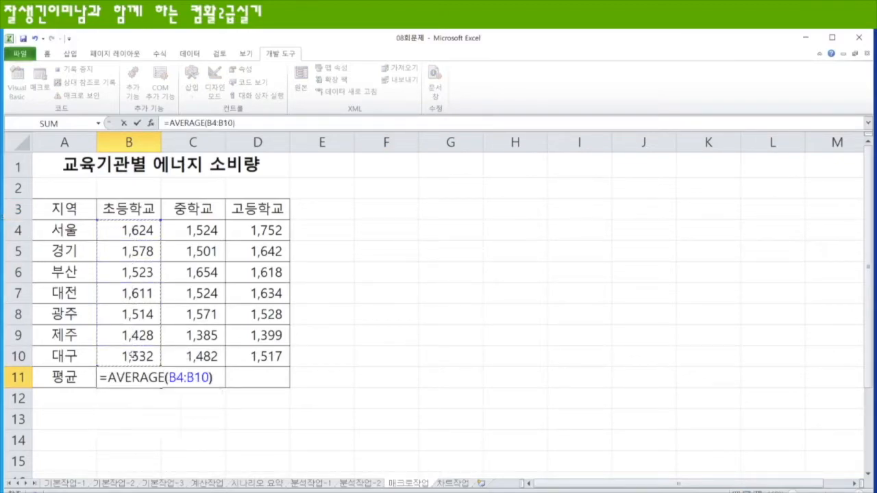
key(Return)
click(135, 378)
drag(161, 388, 272, 387)
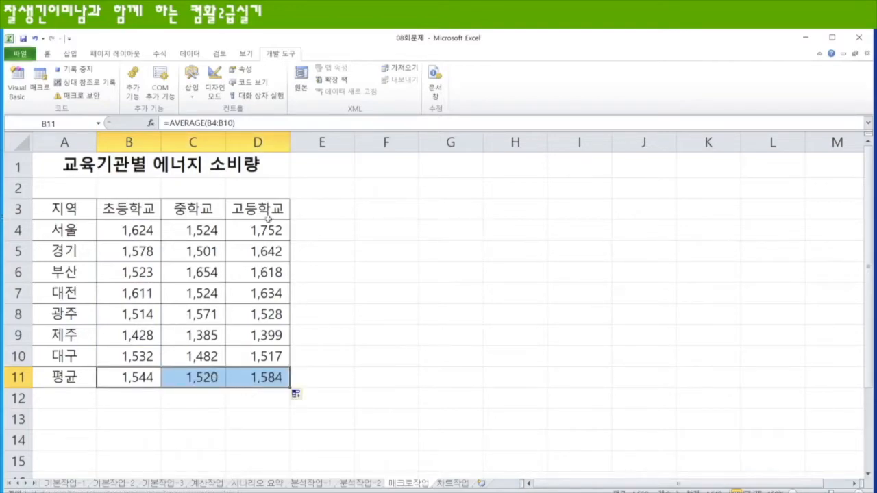
click(375, 208)
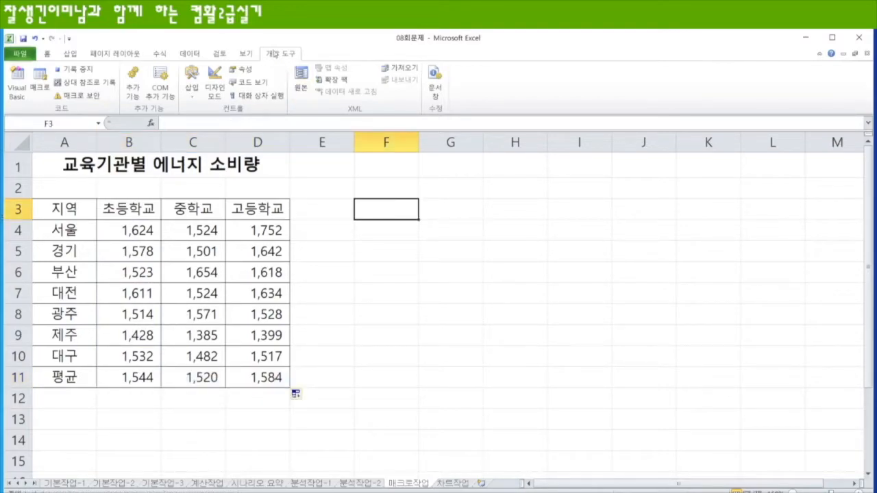
click(80, 70)
Draw a form control button over F3:G4 and assign the 평균 macro to it.
click(193, 93)
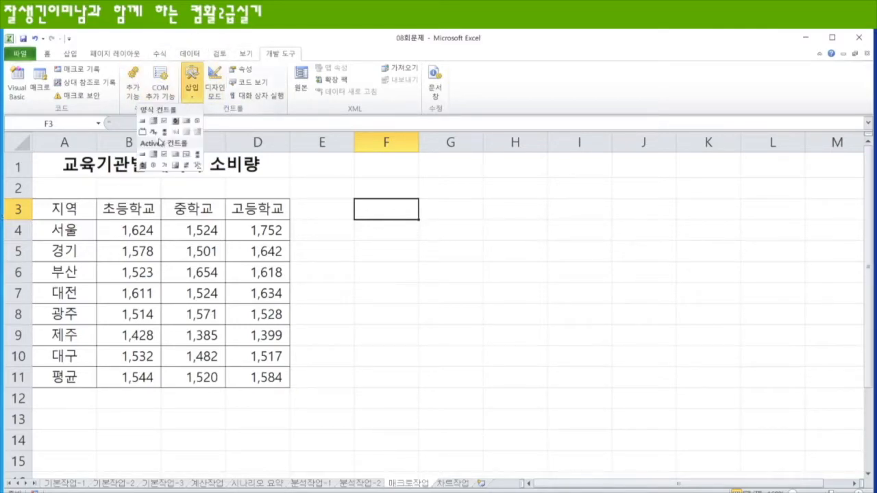
click(143, 120)
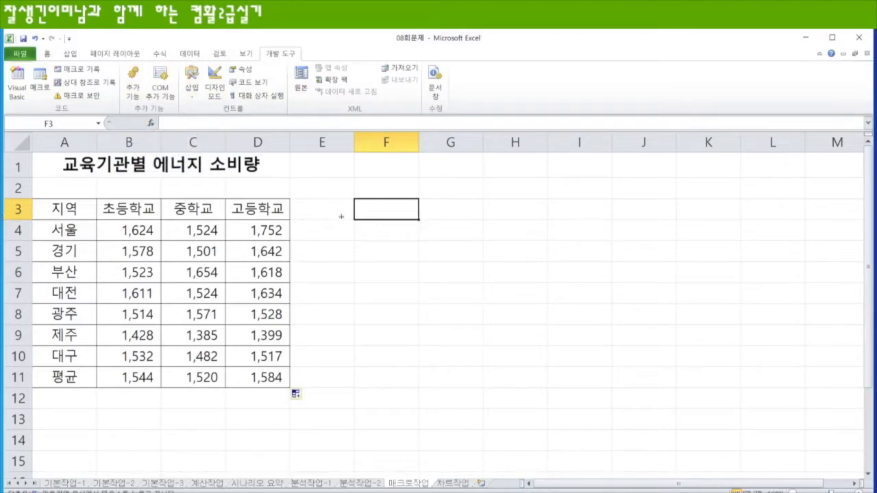
drag(354, 199, 484, 241)
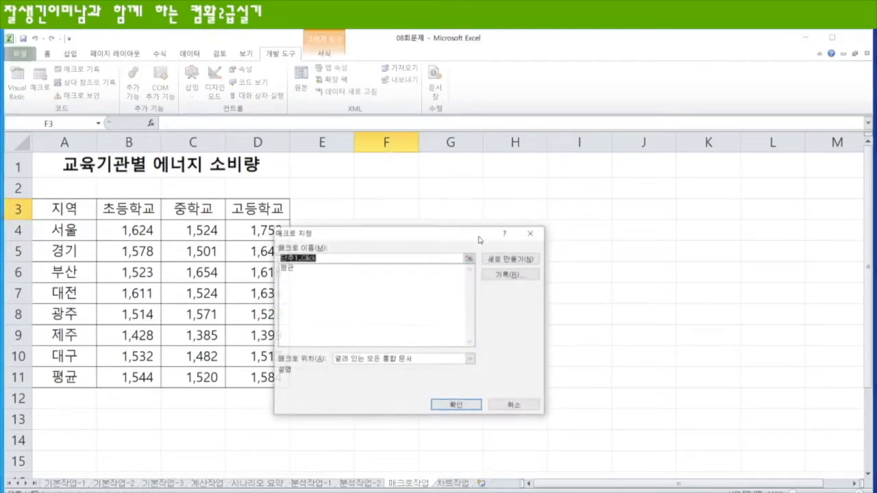
click(289, 269)
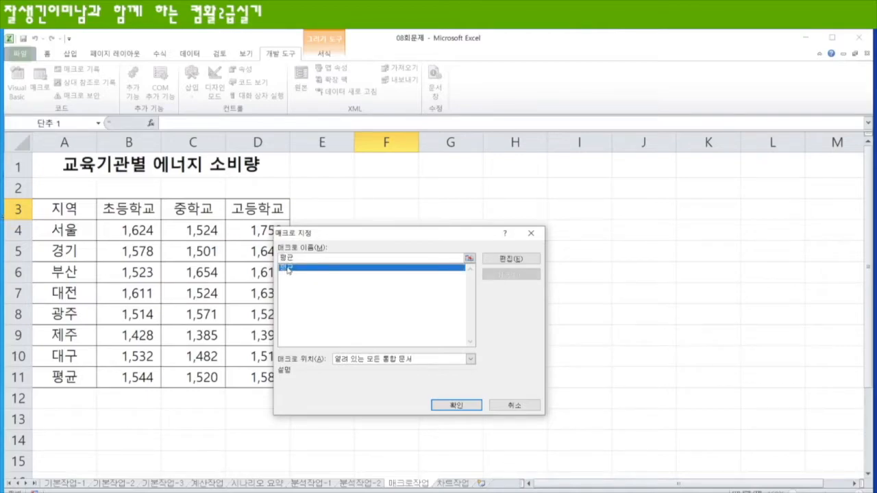
click(457, 405)
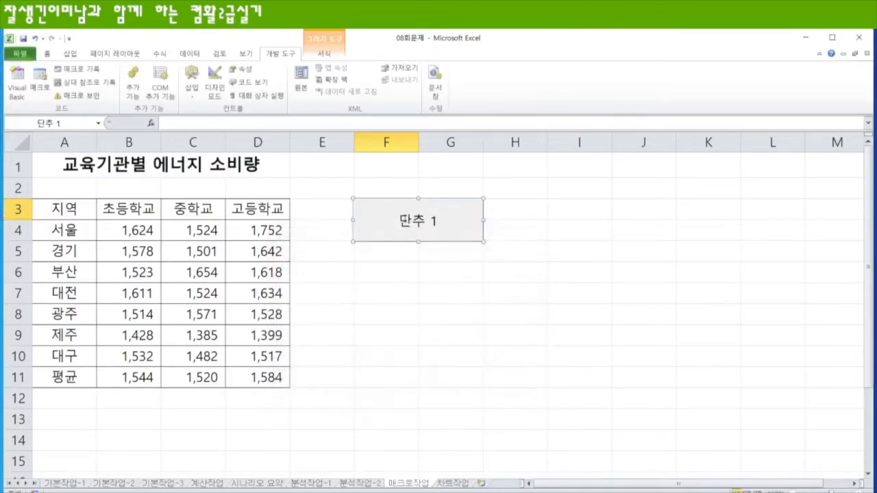
Change the new button's label to 평균 and deselect the button.
click(440, 231)
key(BackSpace)
key(BackSpace)
key(BackSpace)
key(BackSpace)
text(평균)
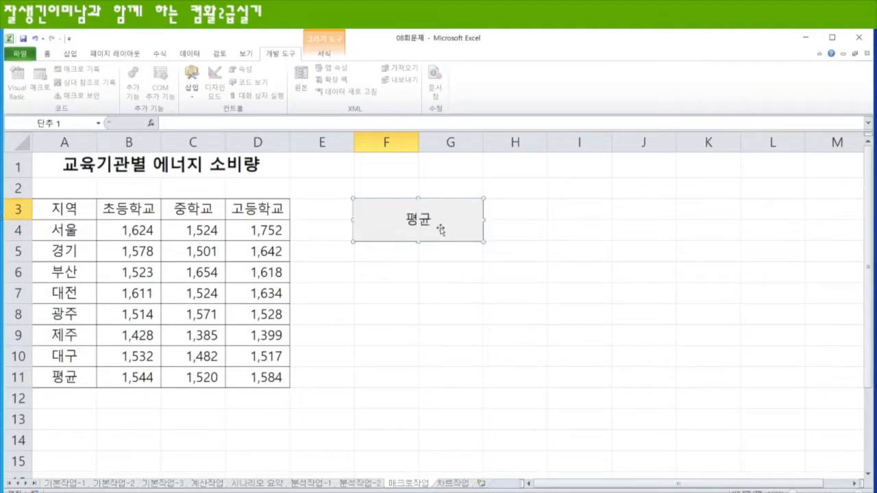
click(424, 291)
Clear the averages in B11:D11 and test the macro by running it from the 평균 button.
drag(130, 377, 237, 377)
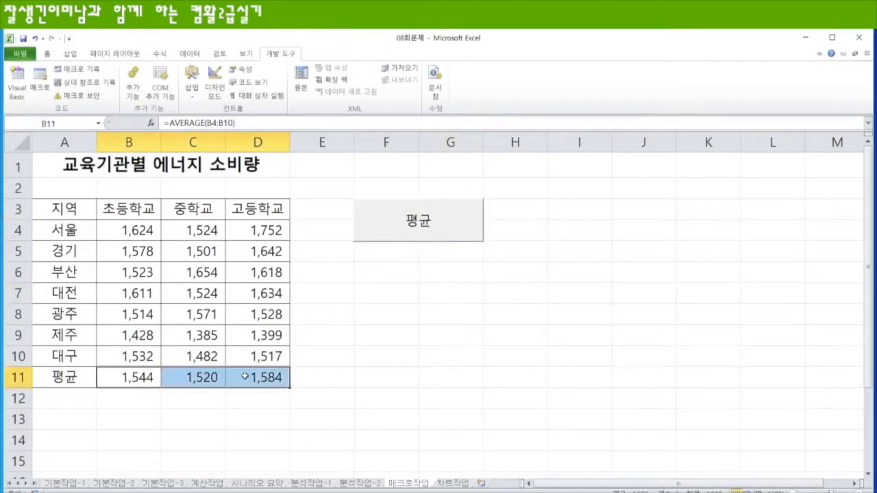
key(Delete)
click(421, 356)
click(431, 233)
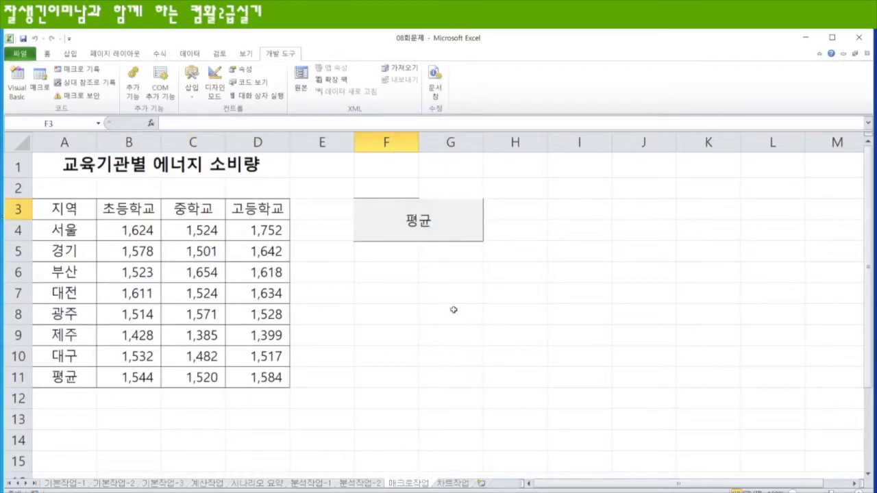
Select empty cell F6 and start recording a second macro named 서식.
click(390, 273)
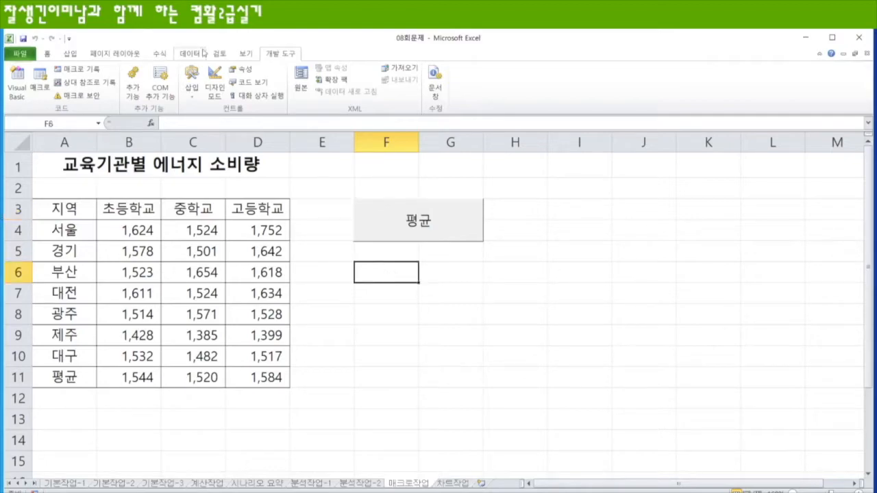
click(81, 70)
text(평균)
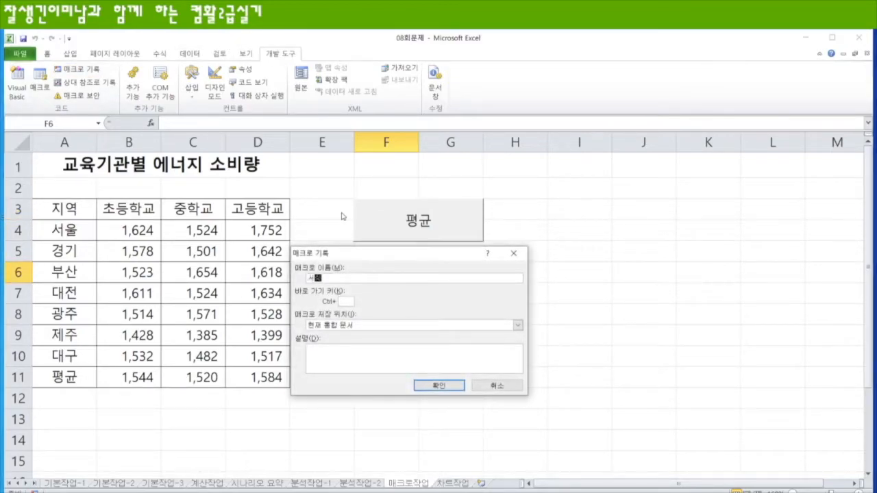
key(Return)
Fill the header row A3:D3 of the energy consumption table with black.
drag(69, 210, 264, 209)
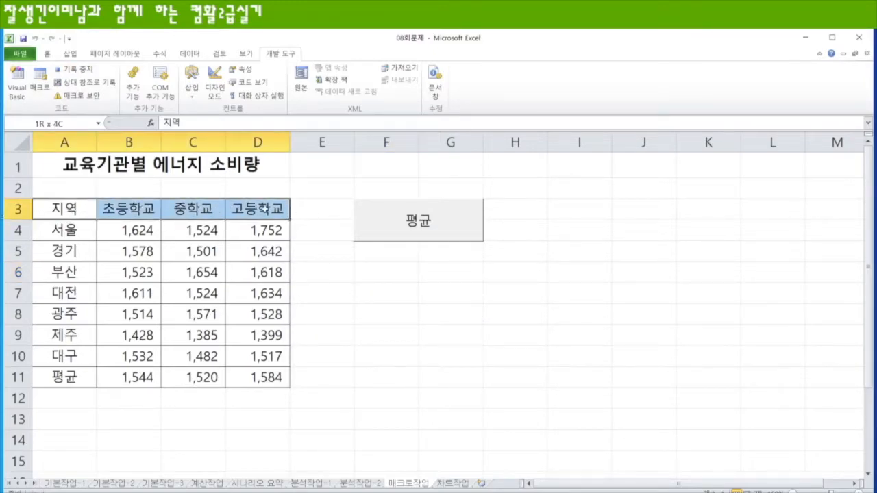
right_click(121, 204)
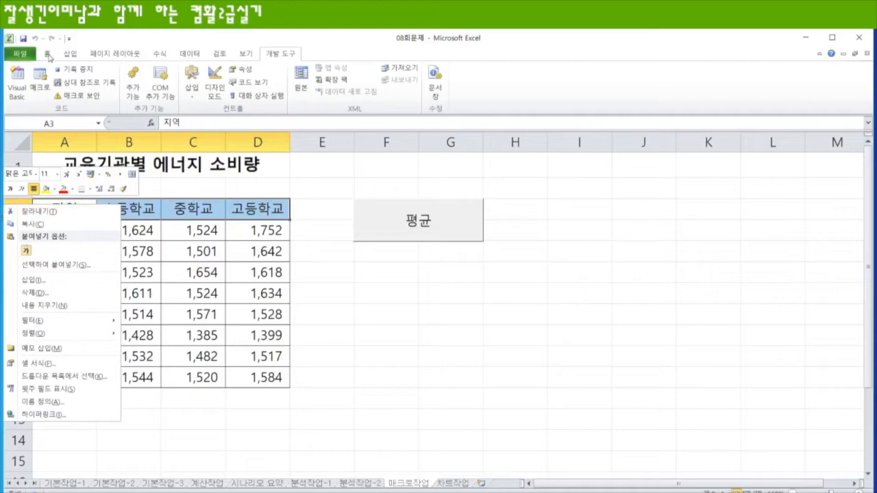
click(47, 54)
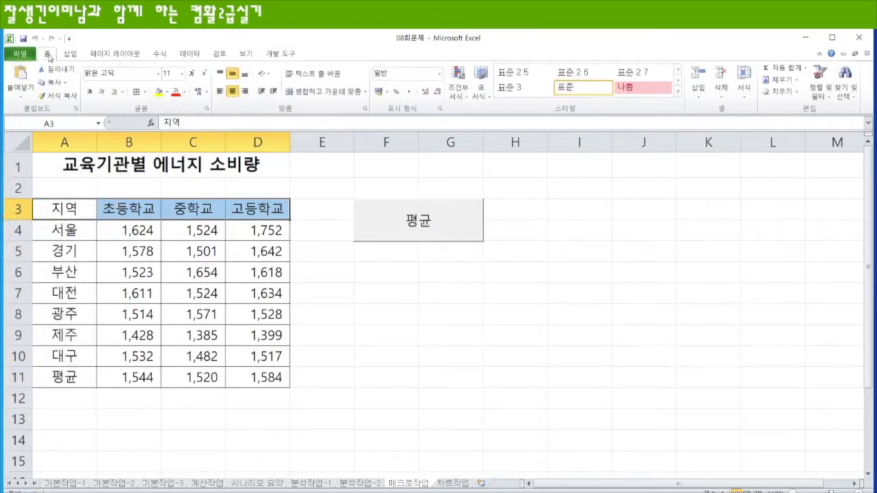
click(167, 92)
click(92, 114)
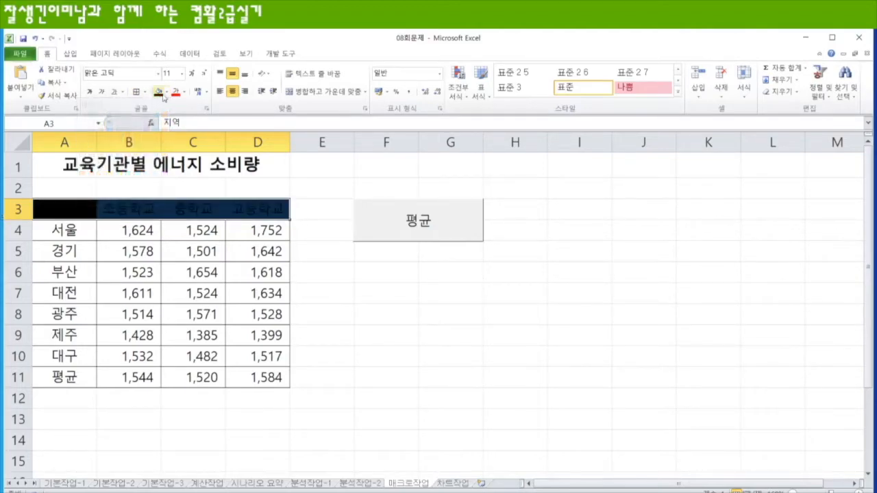
Set the header text in A3:D3 to white and finish recording the macro with cell F6 selected.
click(184, 93)
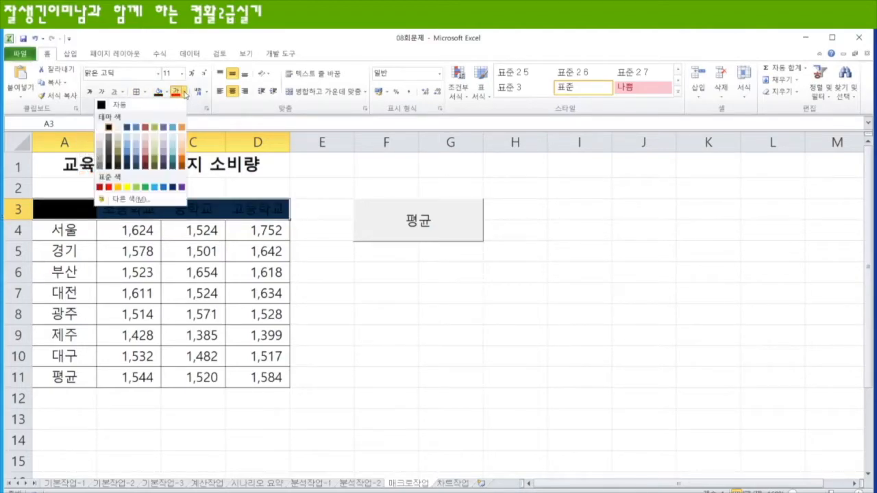
click(101, 127)
click(383, 272)
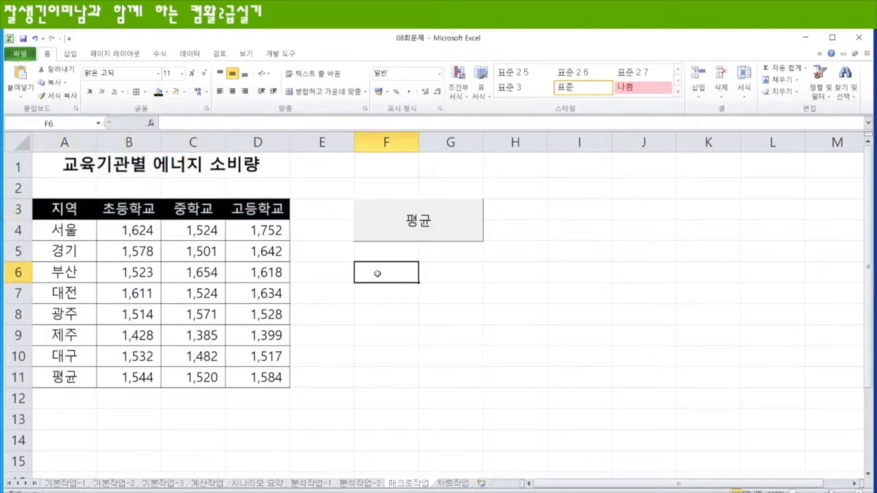
click(280, 54)
click(74, 69)
Fill the header cells A3:D3 with light green to prepare a test of the 서식 macro.
drag(55, 207, 258, 211)
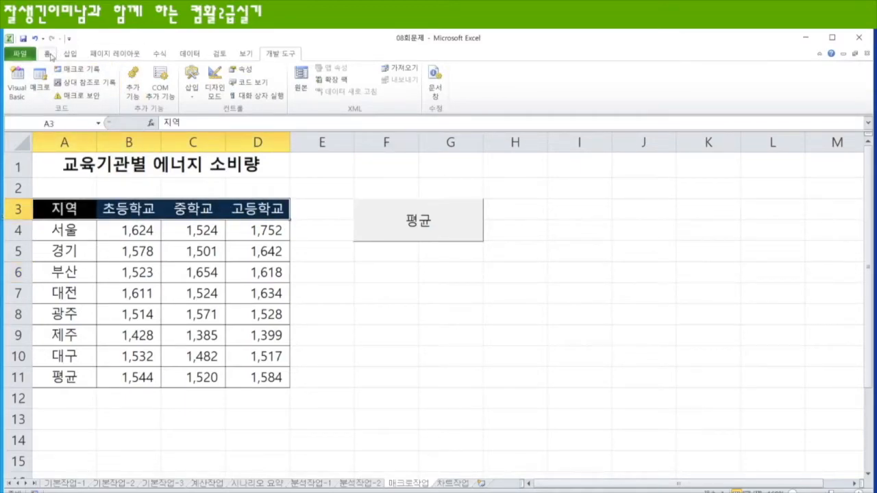
click(48, 54)
click(166, 92)
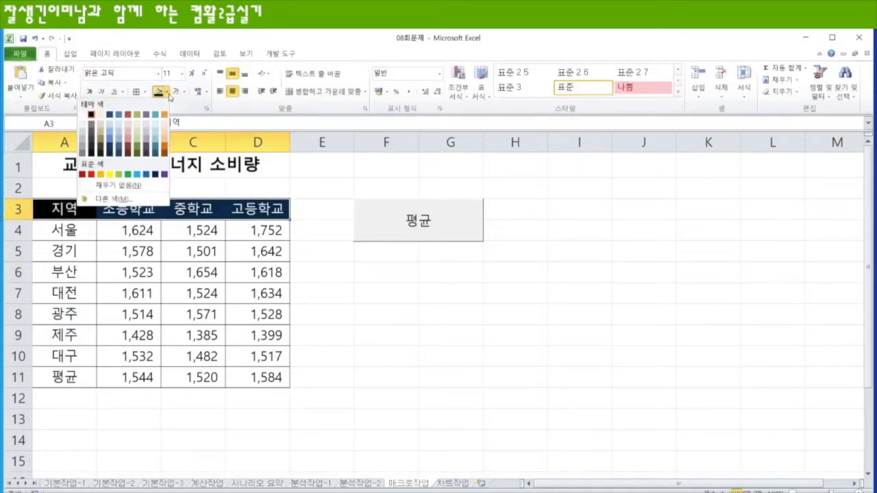
click(138, 136)
click(387, 275)
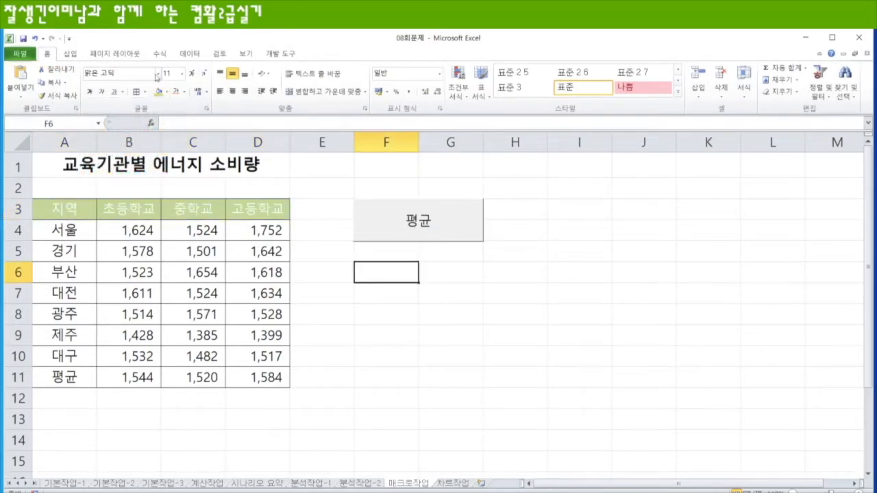
Draw a hexagon shape about 3.78 cm wide and 1.23 cm high over cells F6:G7.
click(71, 54)
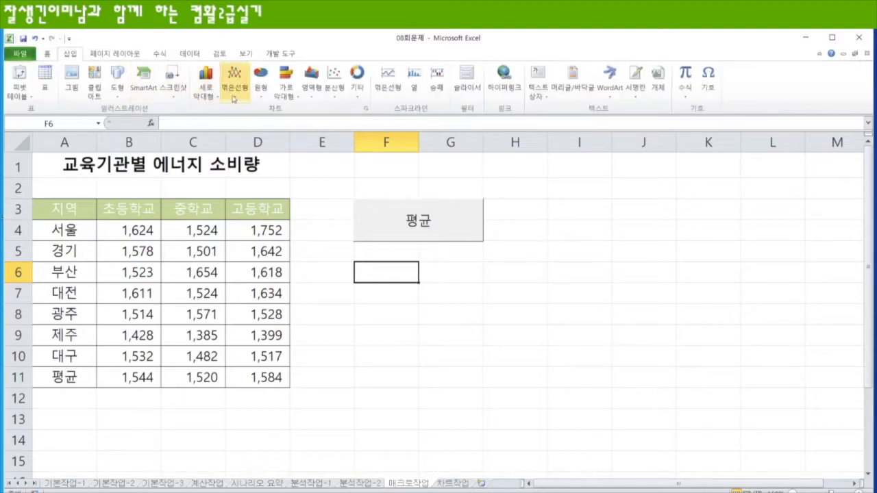
click(118, 93)
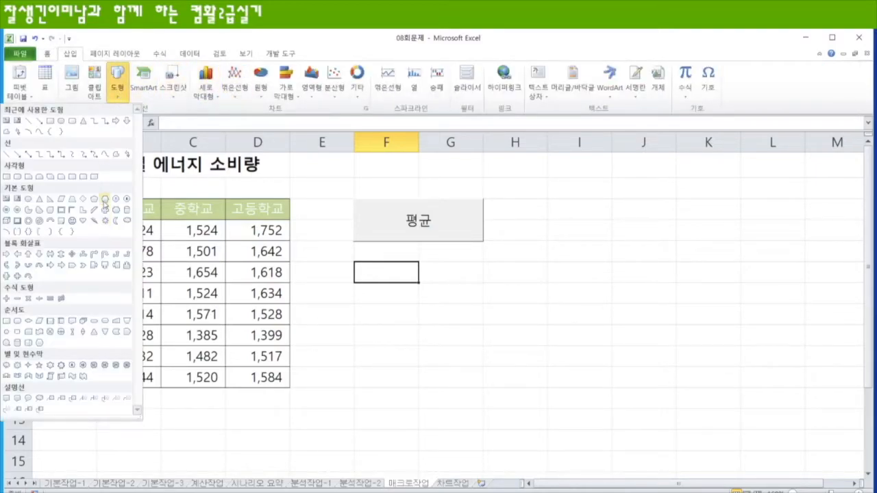
click(104, 199)
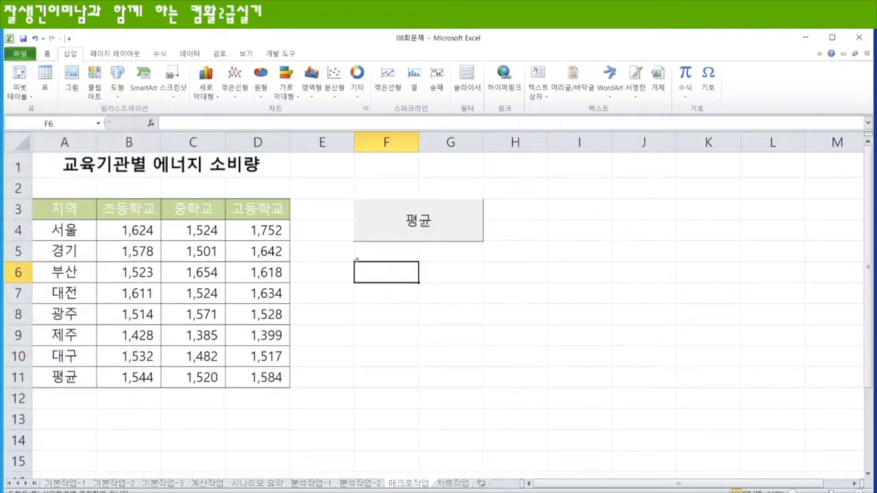
mouse_move(353, 260)
mouse_down()
mouse_move(401, 285)
mouse_move(482, 296)
mouse_move(484, 304)
mouse_up()
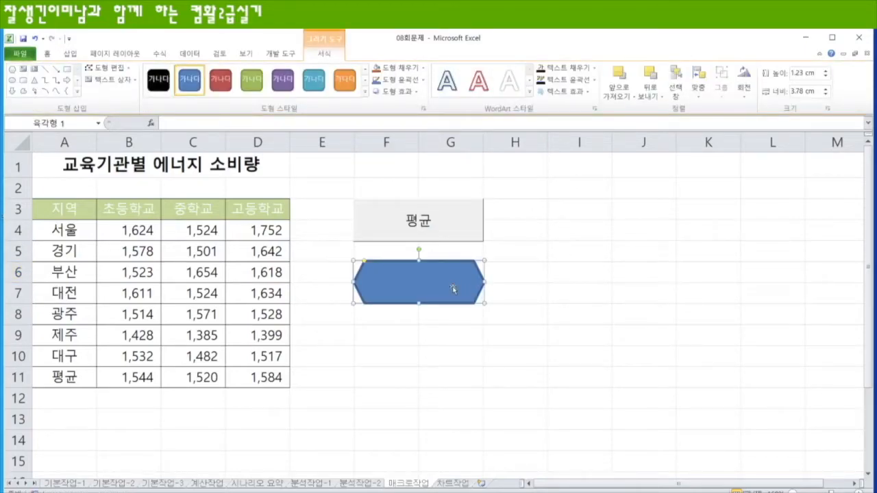
Label the hexagon 서식 with top and left text alignment, and deselect the shape.
text(서시)
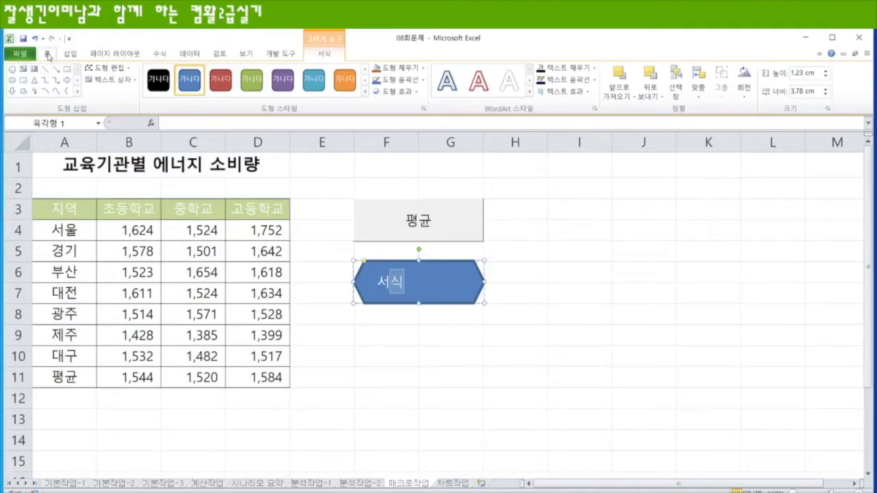
click(47, 53)
click(232, 73)
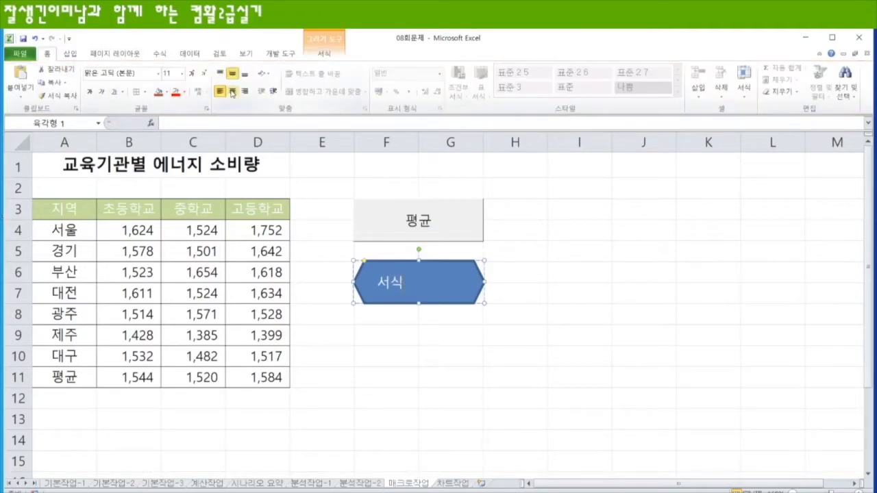
click(232, 90)
click(220, 91)
click(220, 73)
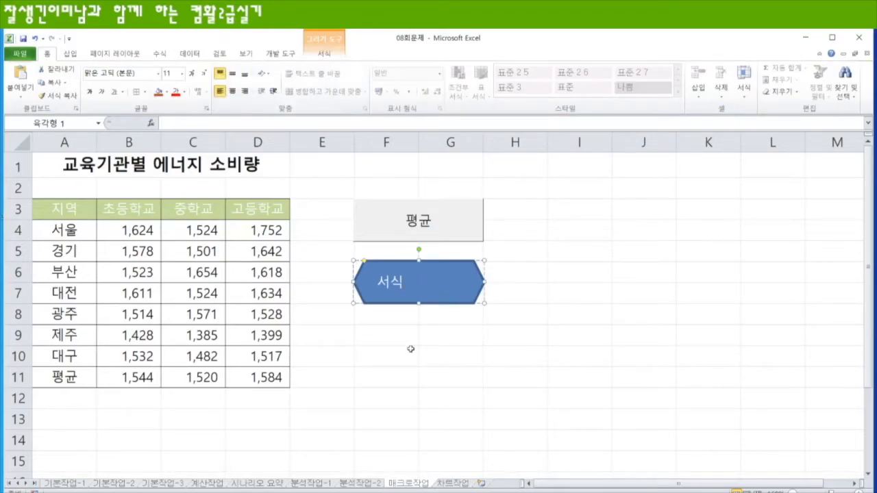
click(493, 335)
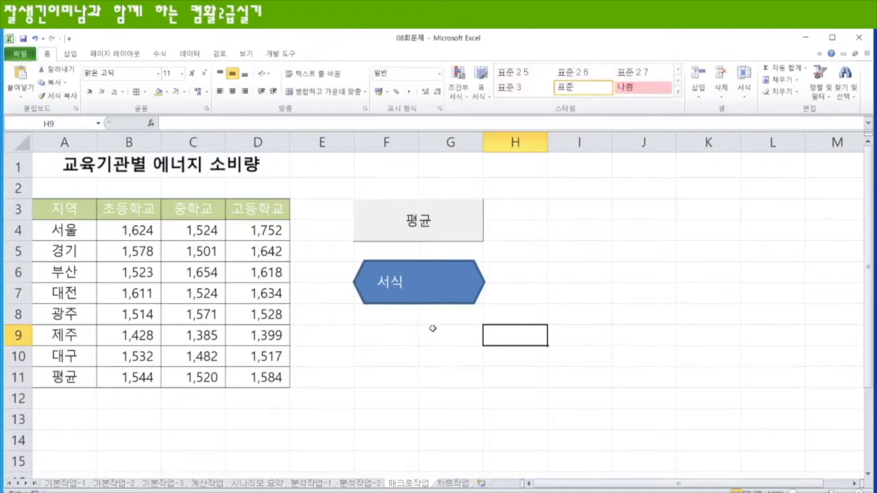
Assign the 서식 macro to the hexagon and test it by running it from the shape.
right_click(432, 293)
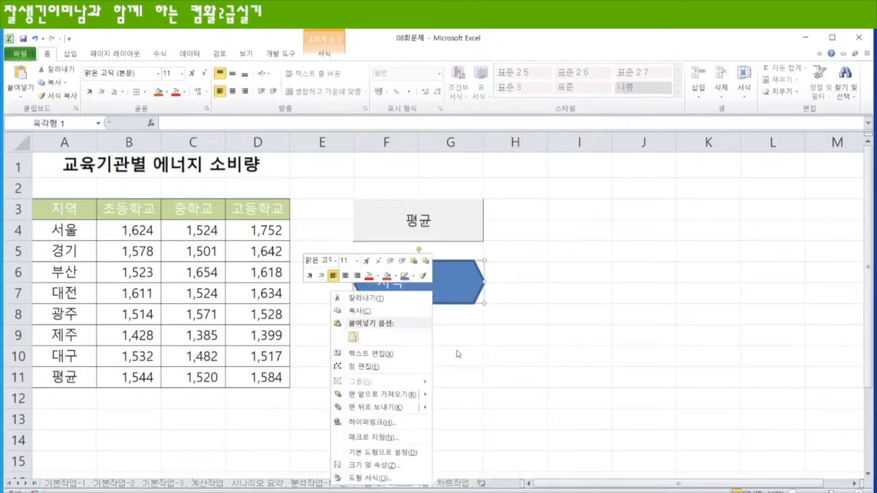
click(375, 437)
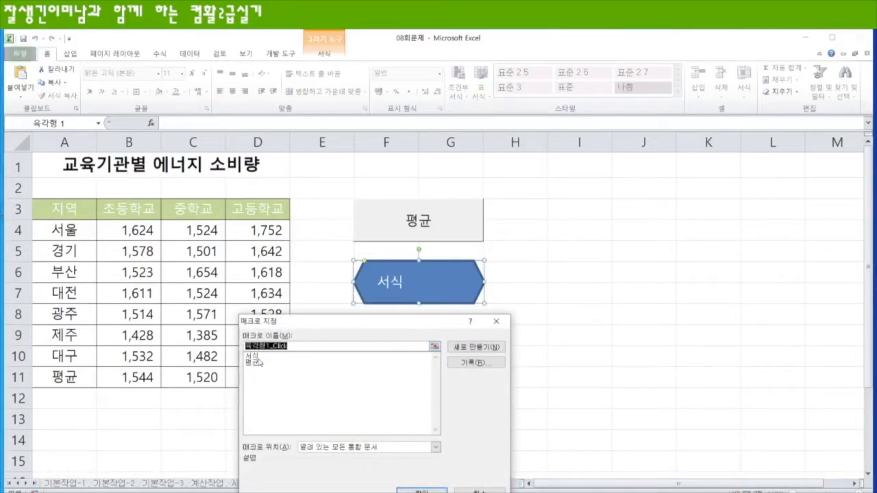
click(258, 356)
click(422, 490)
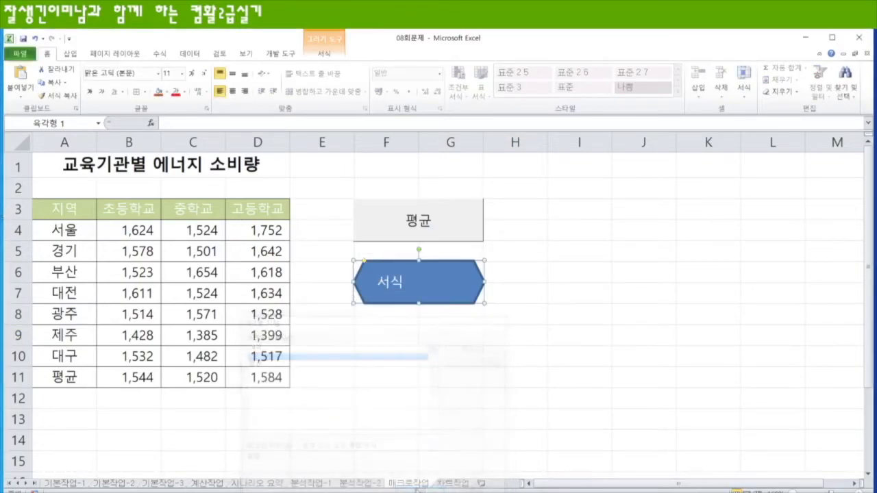
click(559, 344)
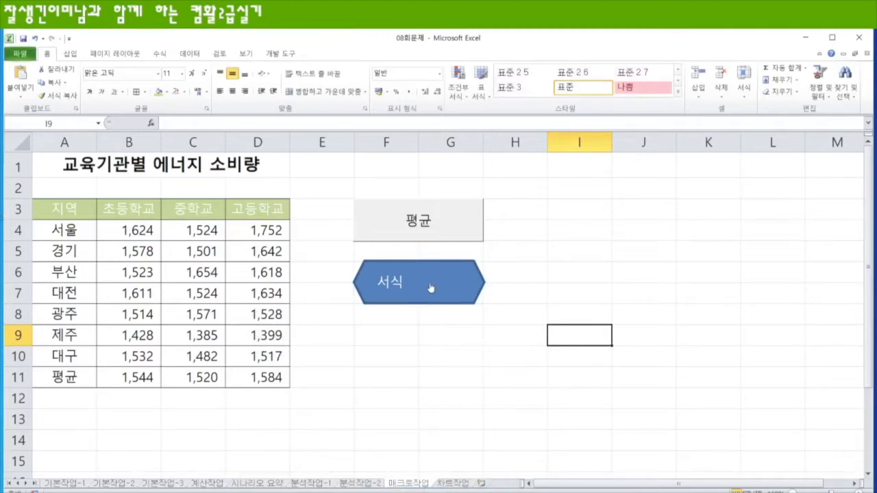
click(430, 288)
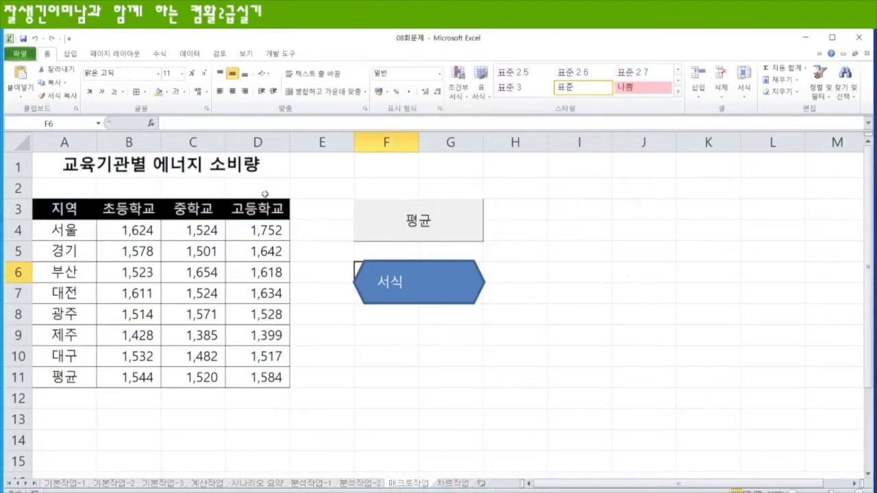
Switch to the 차트작업 sheet and select the column chart below the rental car table.
key(ctrl+Page_Down)
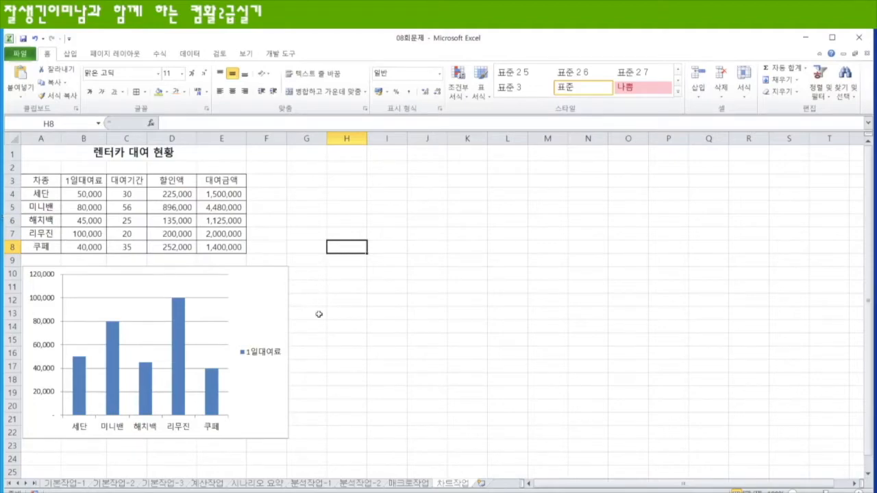
click(278, 293)
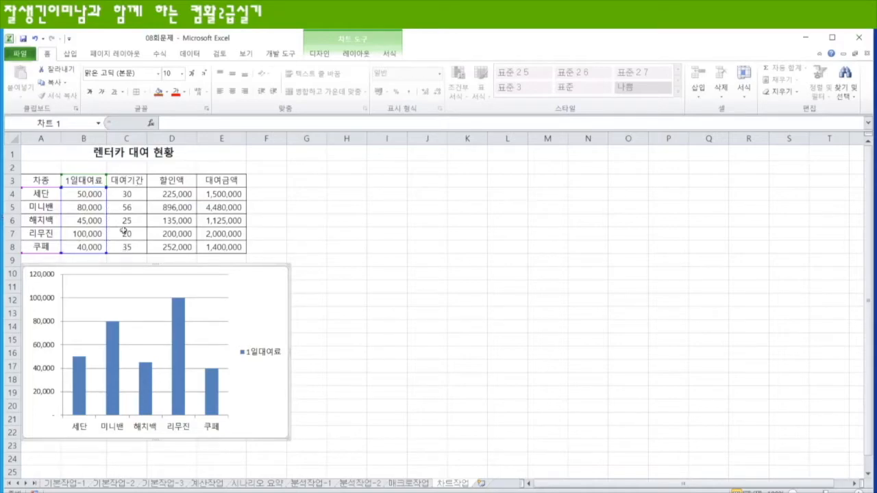
Try extending the chart's source range to the columns beside 1일대여료, and shrink it back to 1일대여료 only.
drag(112, 253, 137, 251)
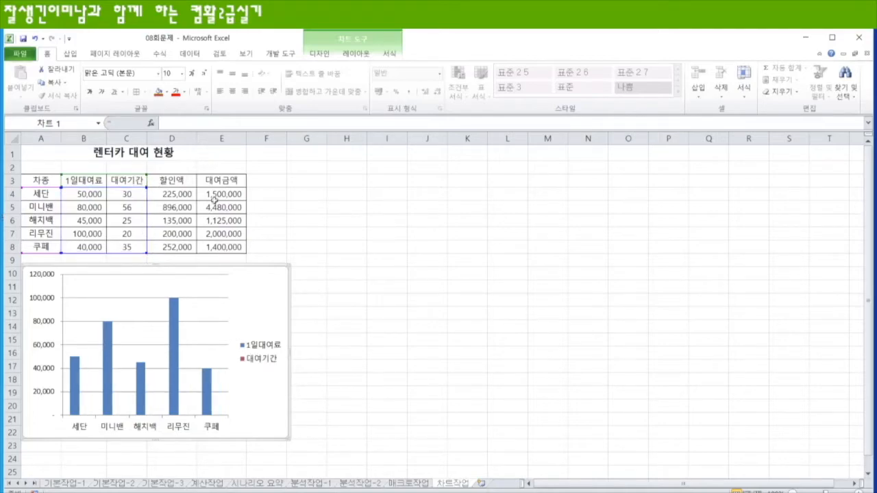
drag(147, 253, 108, 252)
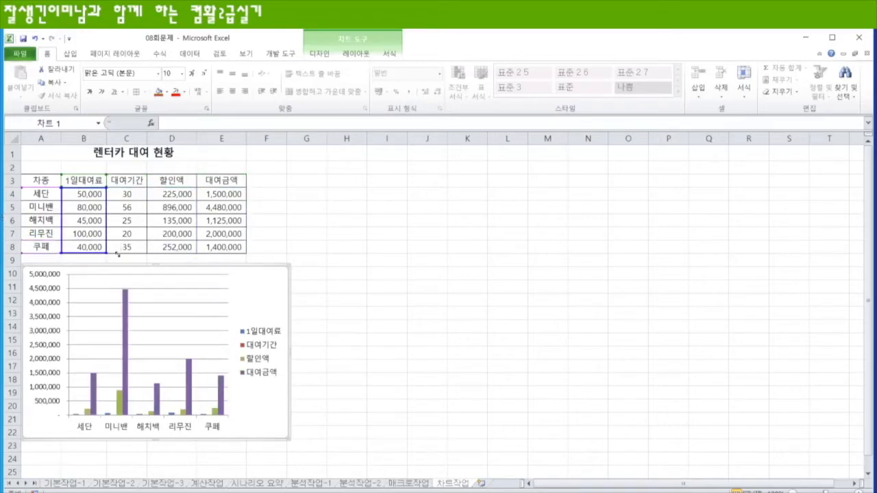
Add a new data series to the chart, taking its name from cell E3.
right_click(263, 289)
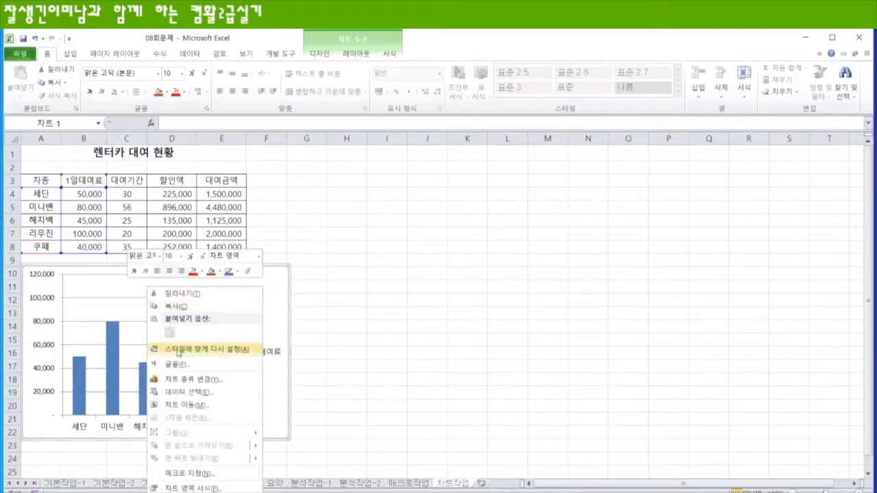
click(183, 392)
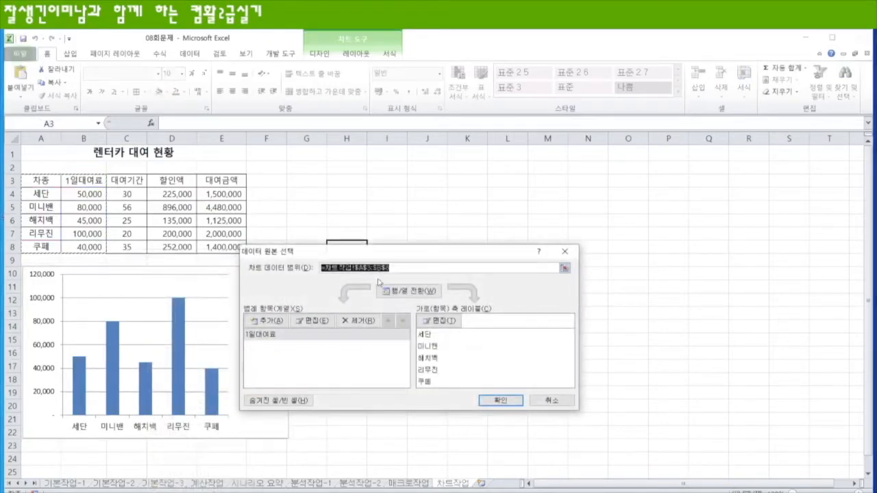
click(262, 321)
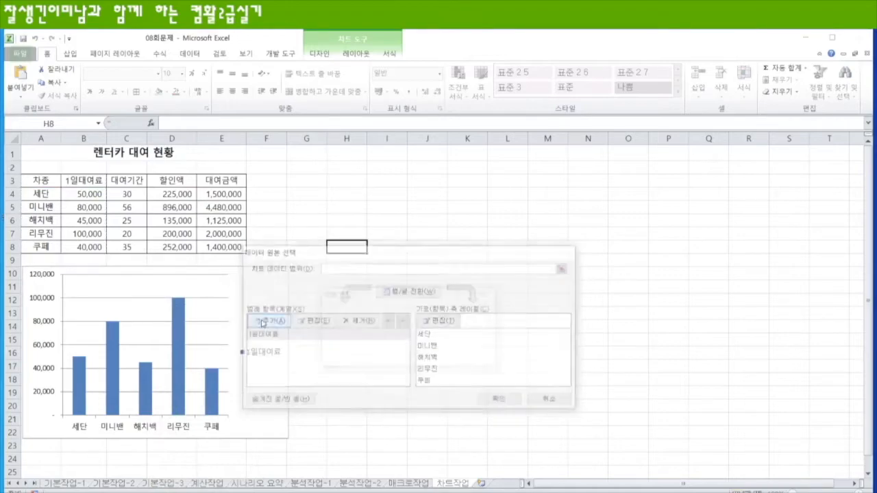
click(228, 183)
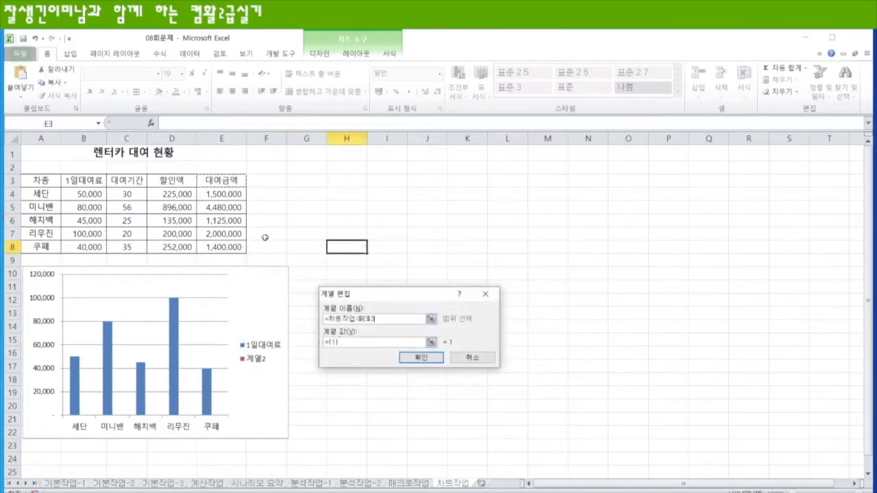
click(348, 342)
text(+)
click(222, 194)
drag(223, 194, 221, 248)
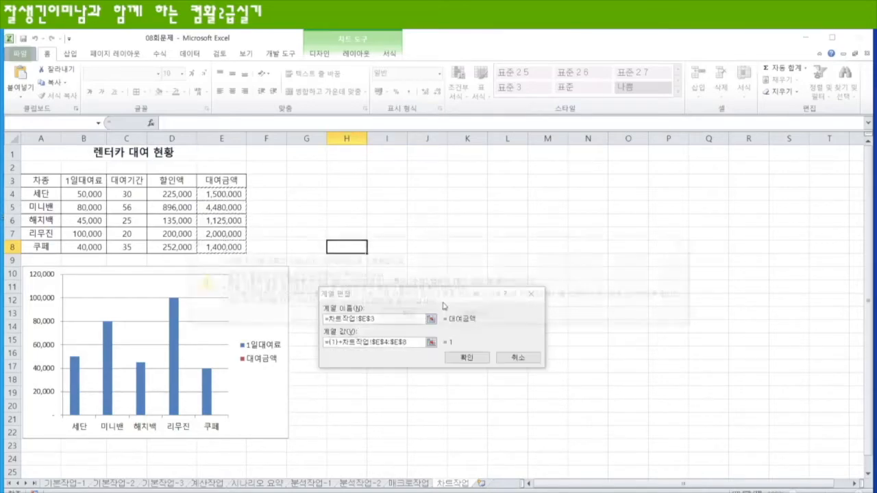
click(418, 315)
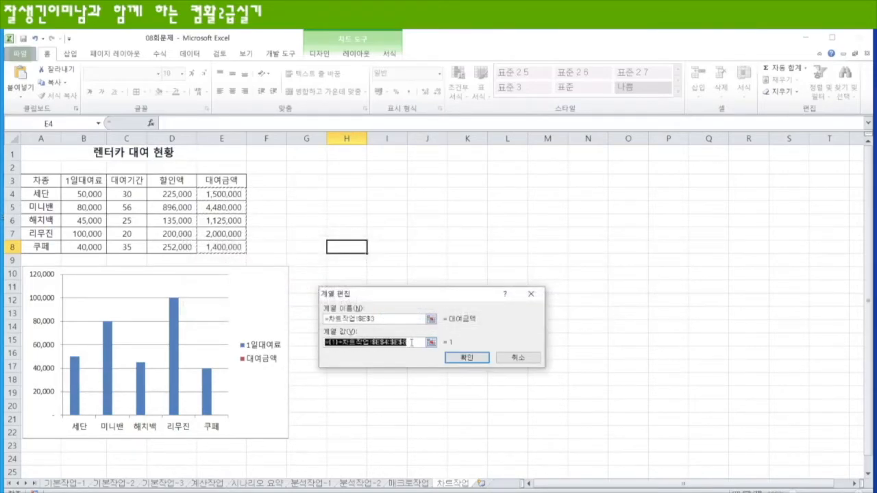
Set the new series' values to E4:E8 and apply the chart's data source changes.
key(BackSpace)
drag(222, 195, 218, 244)
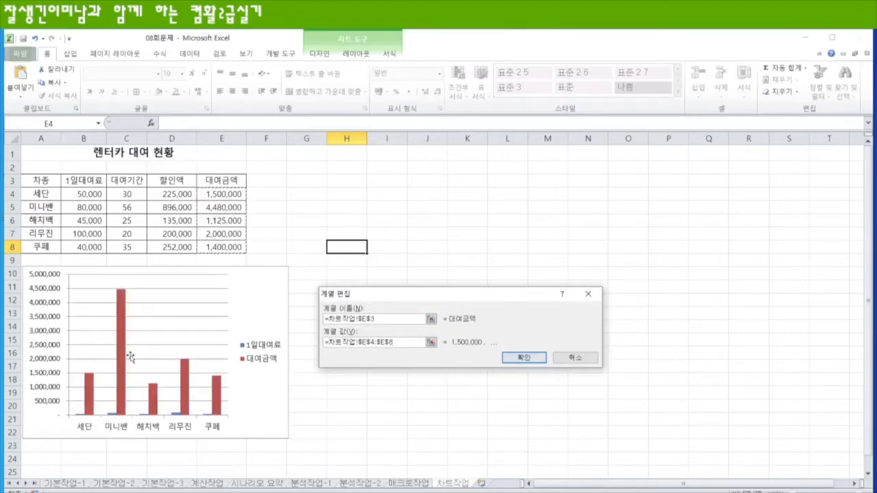
click(521, 359)
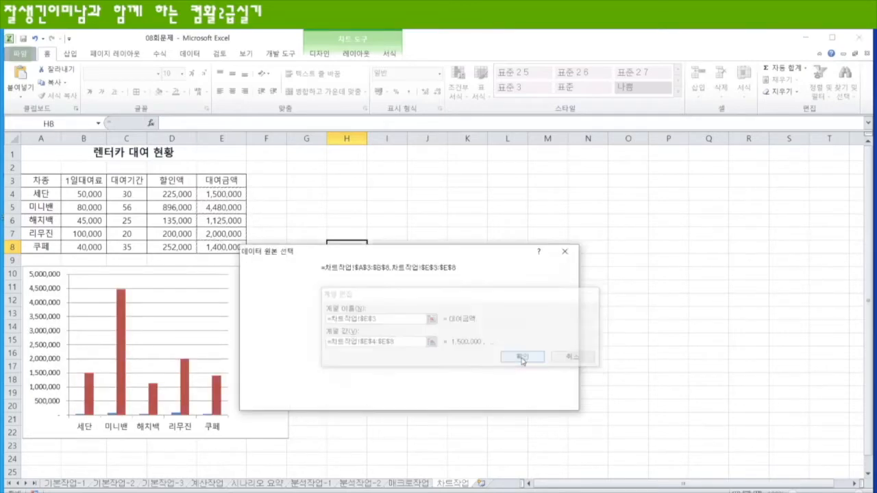
click(498, 402)
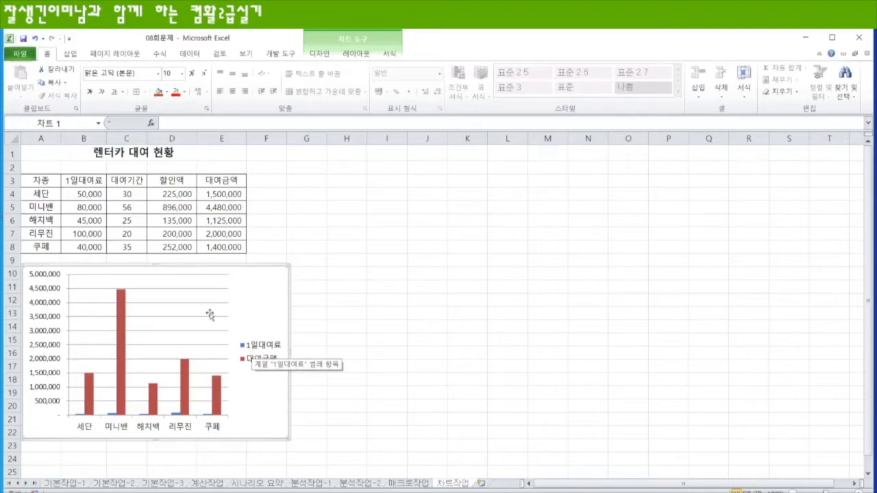
Change the chart type of the 대여금액 series to a line with markers.
click(120, 362)
click(319, 53)
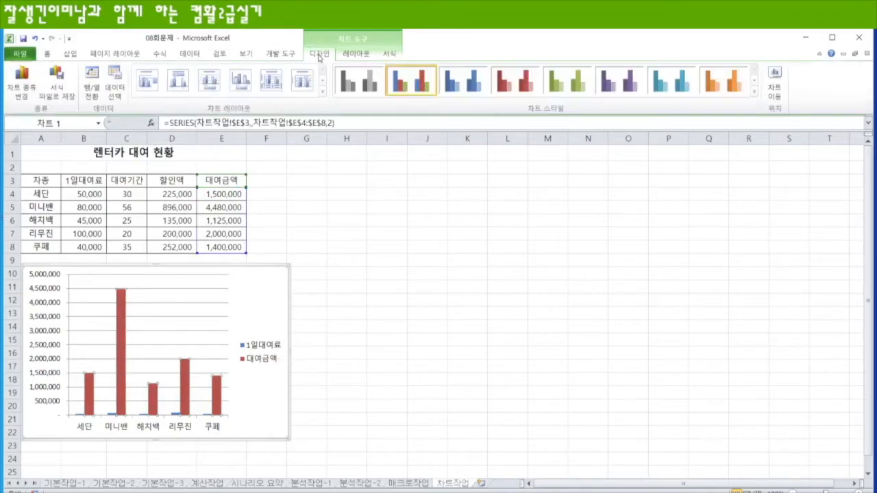
right_click(125, 334)
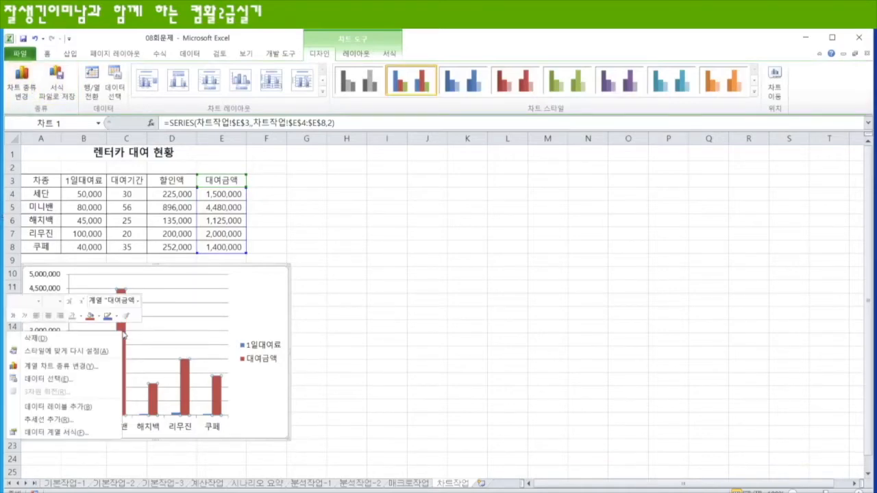
click(69, 366)
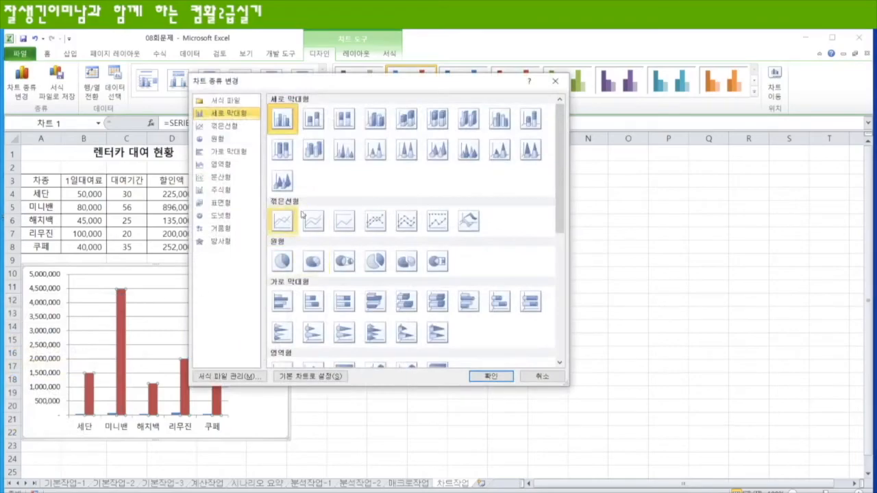
click(376, 221)
click(496, 378)
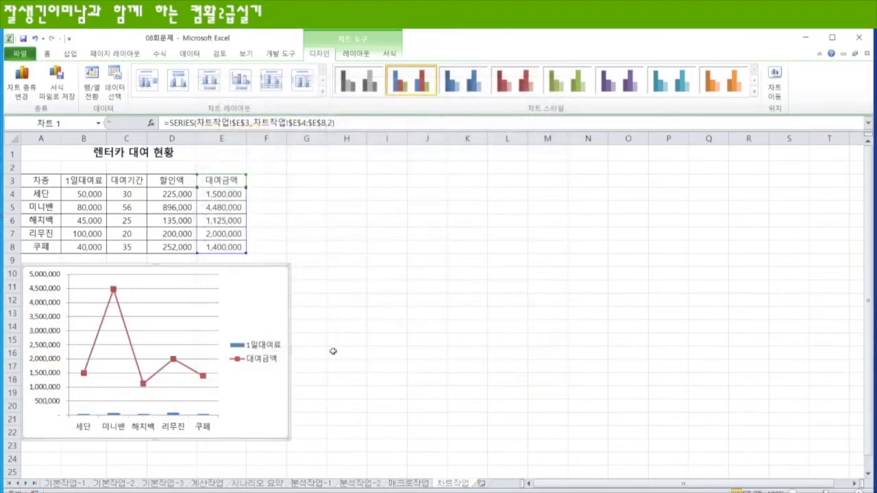
click(173, 363)
double_click(174, 364)
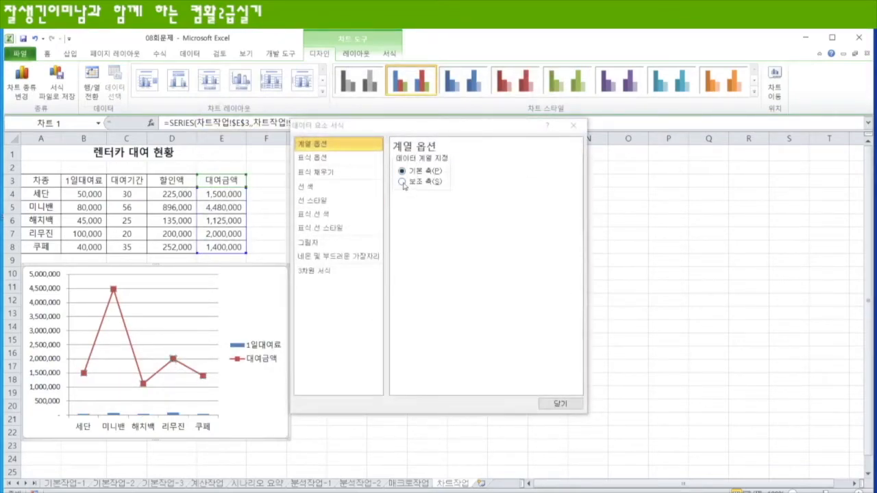
click(560, 404)
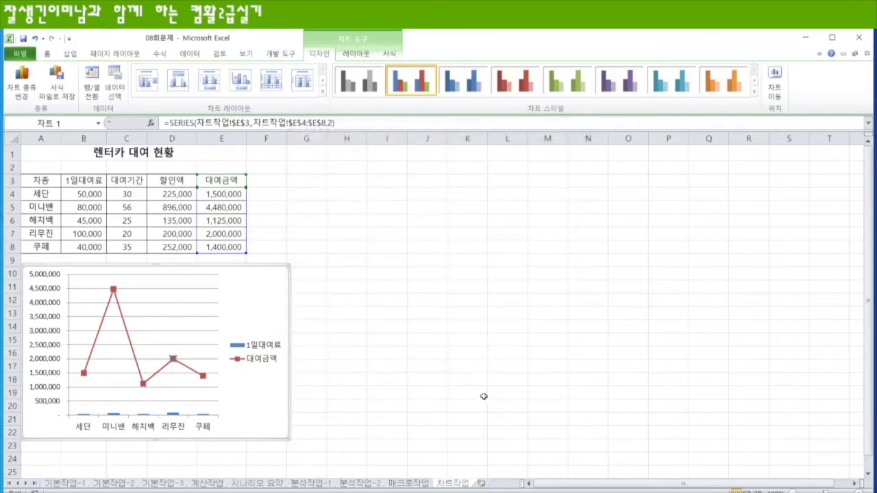
click(482, 395)
Plot the entire 대여금액 line series on the secondary axis (보조 축).
click(204, 377)
double_click(206, 372)
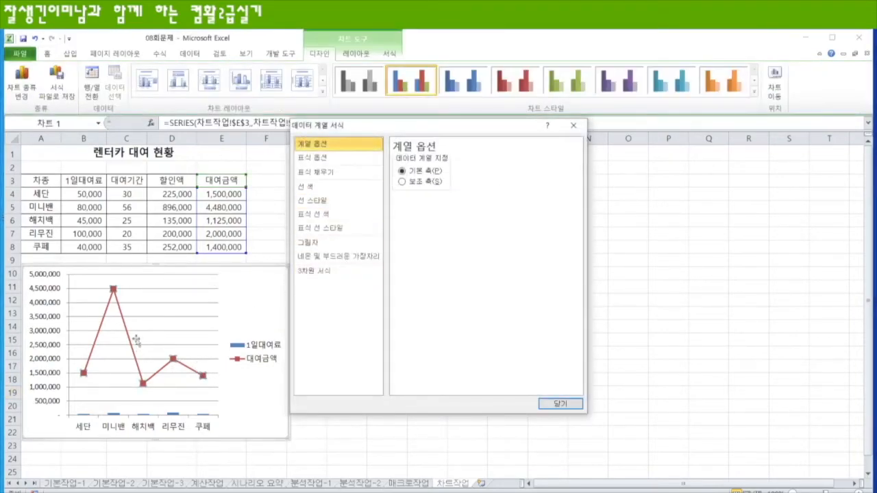
click(402, 182)
click(560, 404)
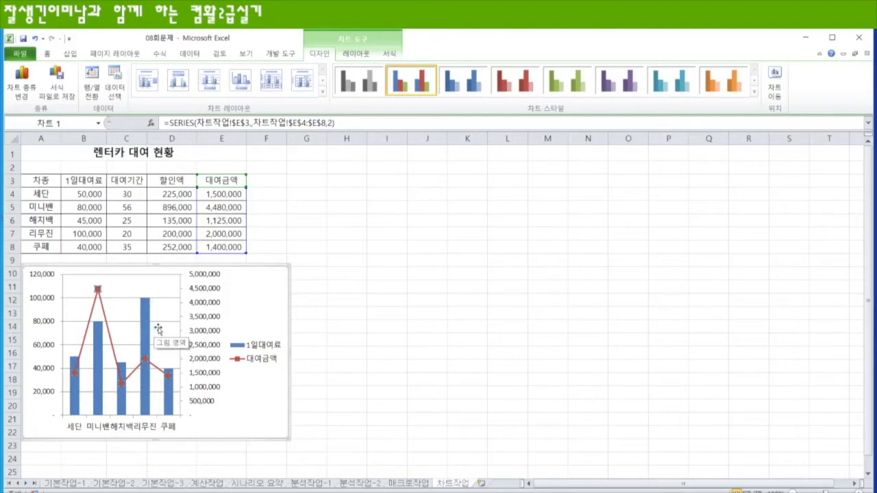
Apply the multicolour chart style from the gallery's third row, second column, to the whole chart.
click(263, 283)
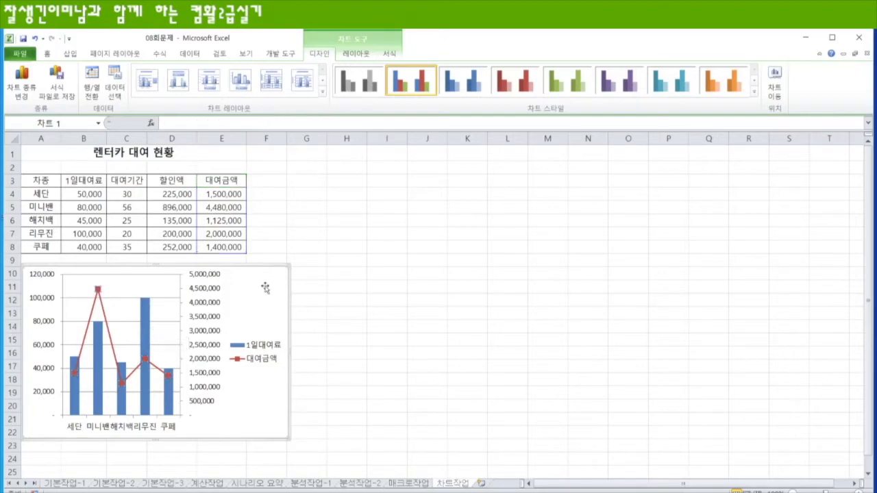
click(754, 92)
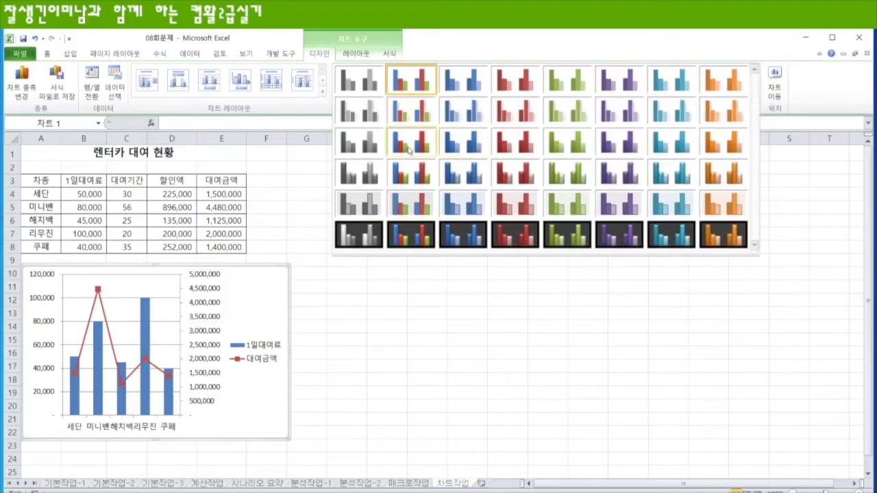
click(407, 142)
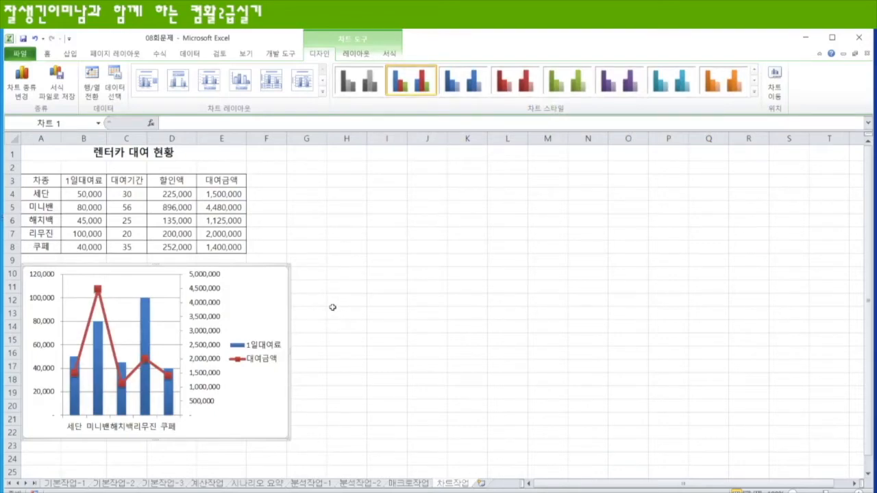
Add a chart title above the plot (차트 위) reading 렌터카 대여금액.
click(356, 53)
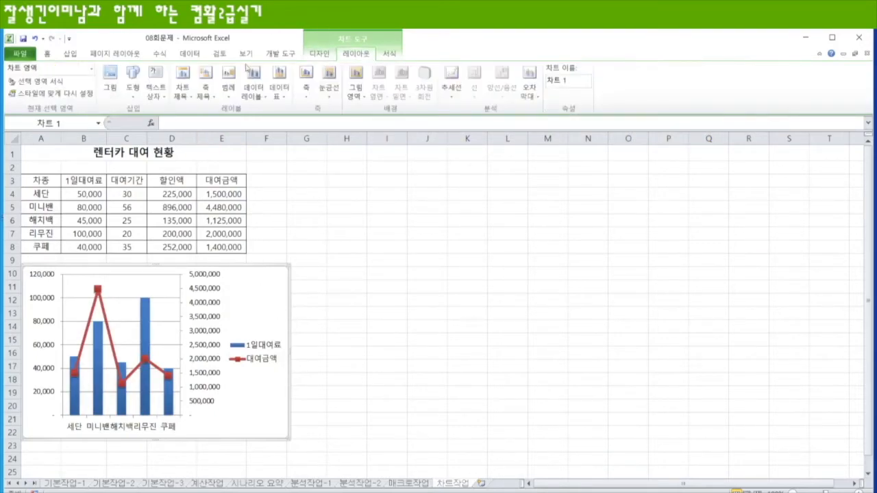
click(182, 87)
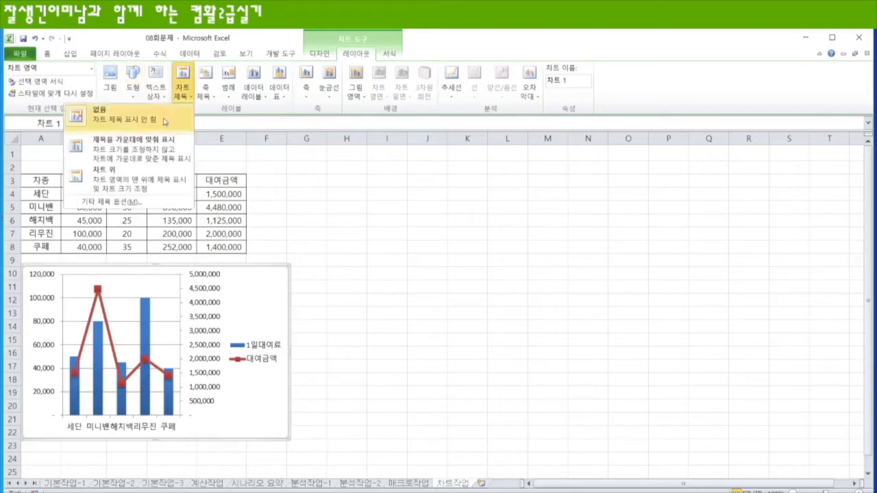
click(128, 179)
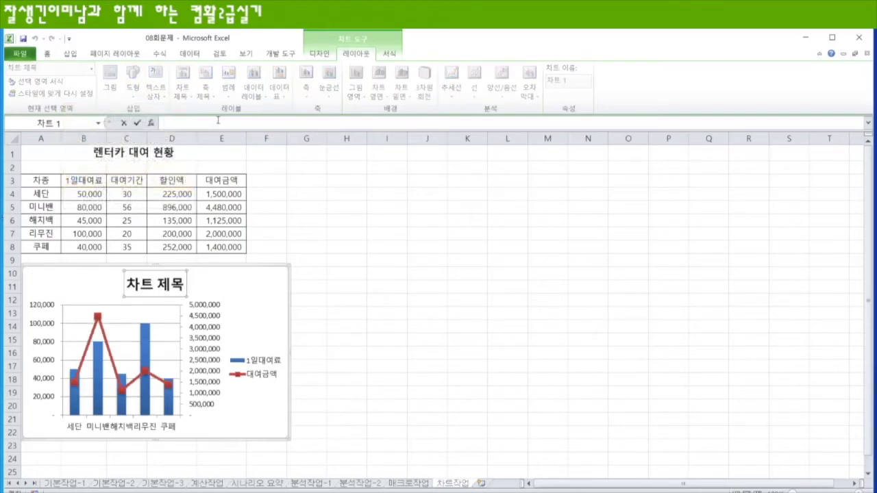
text(fpsx)
text(렌)
text(터카 대여금ㅇ)
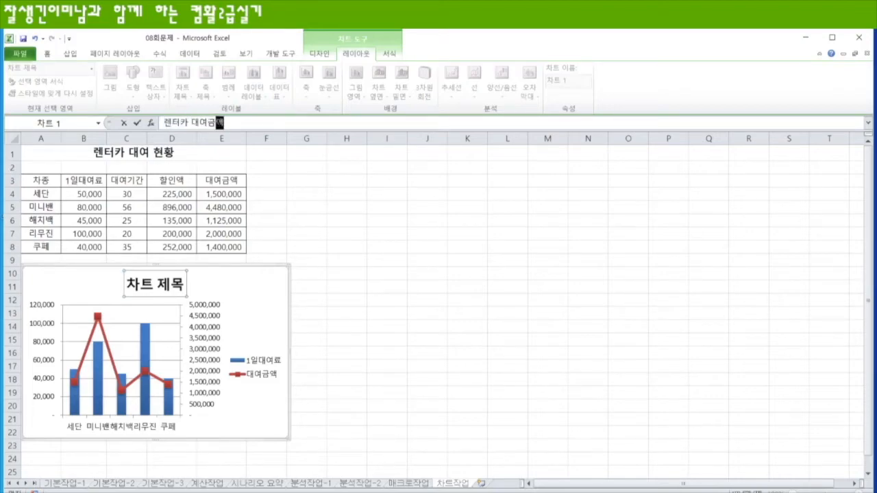
key(Return)
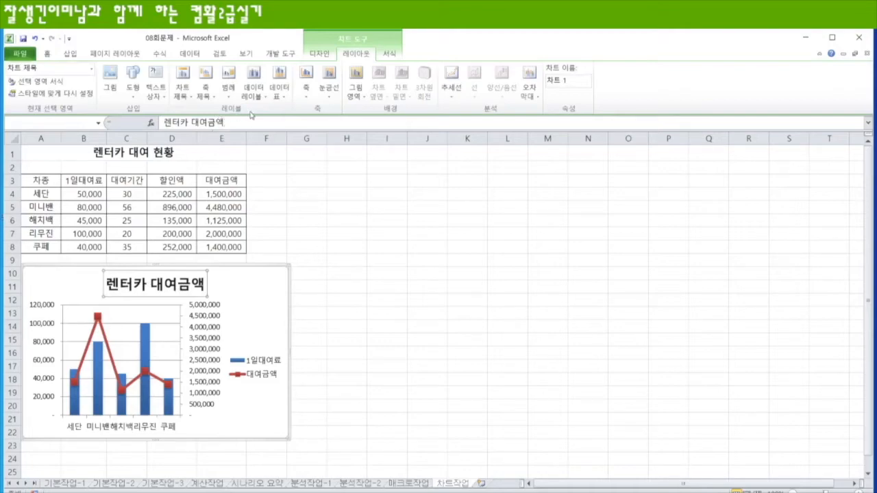
Add a vertical-text title (세로 제목) reading 1일대여료 to the primary vertical axis.
click(204, 87)
mouse_move(172, 123)
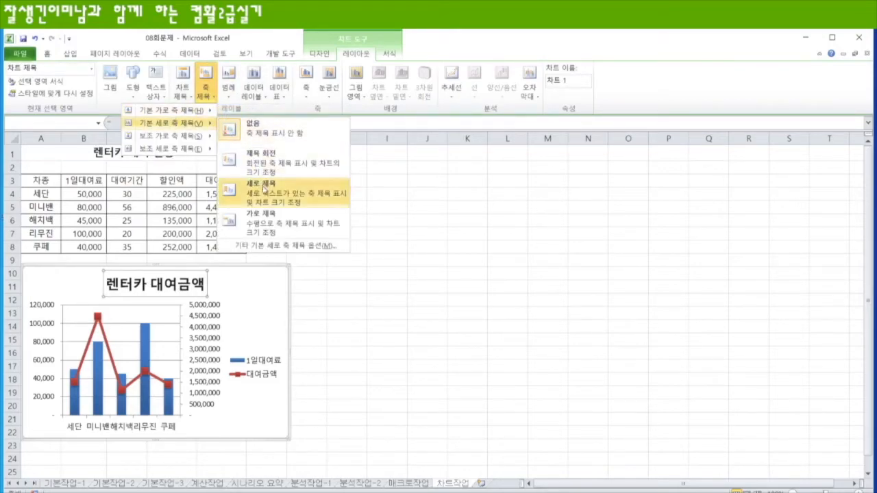
click(264, 191)
click(189, 124)
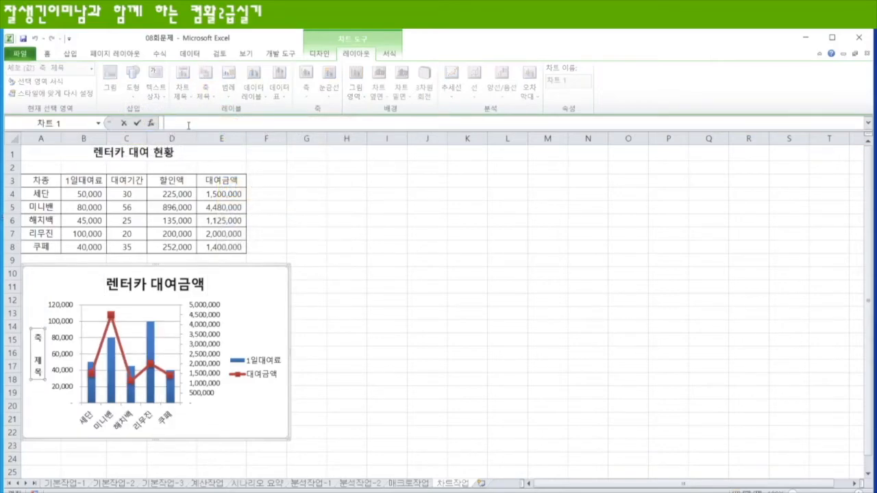
text(1일대여료)
key(Return)
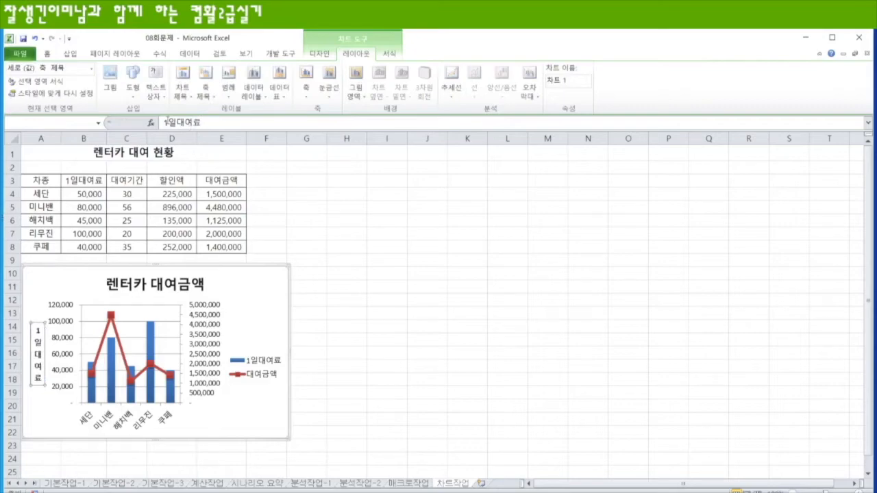
Add a vertical-text title (세로 제목) reading 대여금액 to the secondary vertical axis.
click(204, 86)
mouse_move(181, 150)
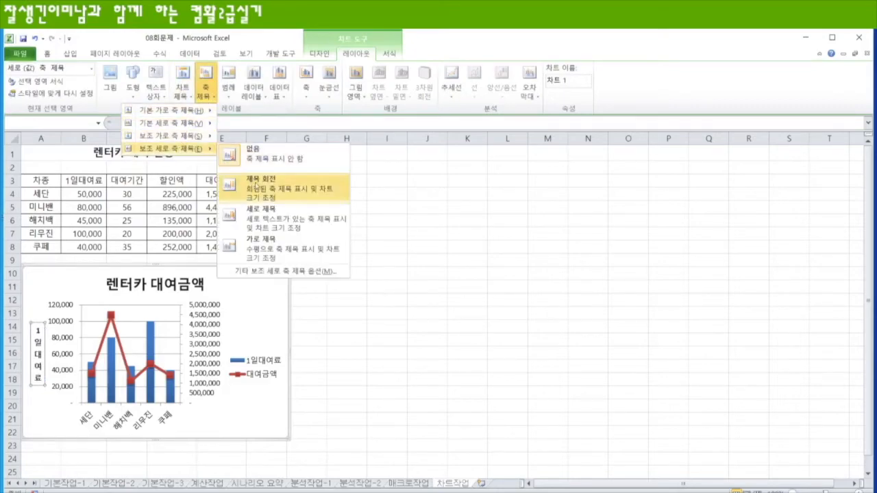
click(271, 218)
click(221, 124)
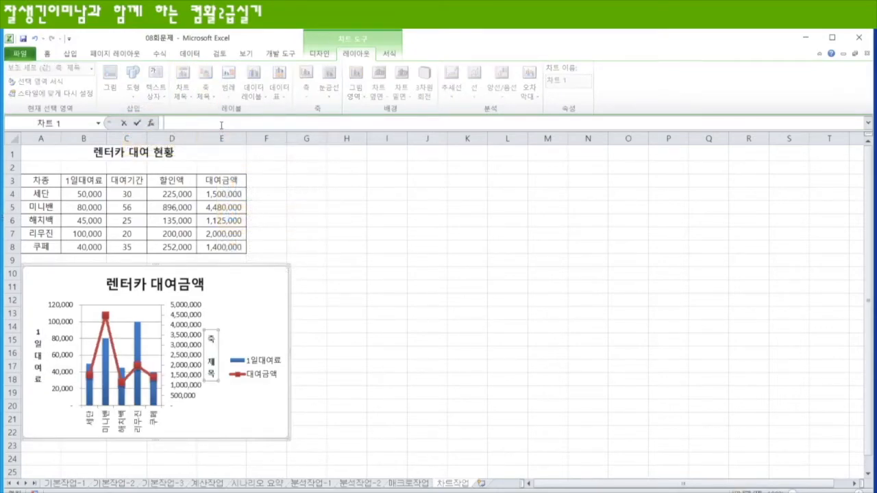
text(대여금액)
key(Return)
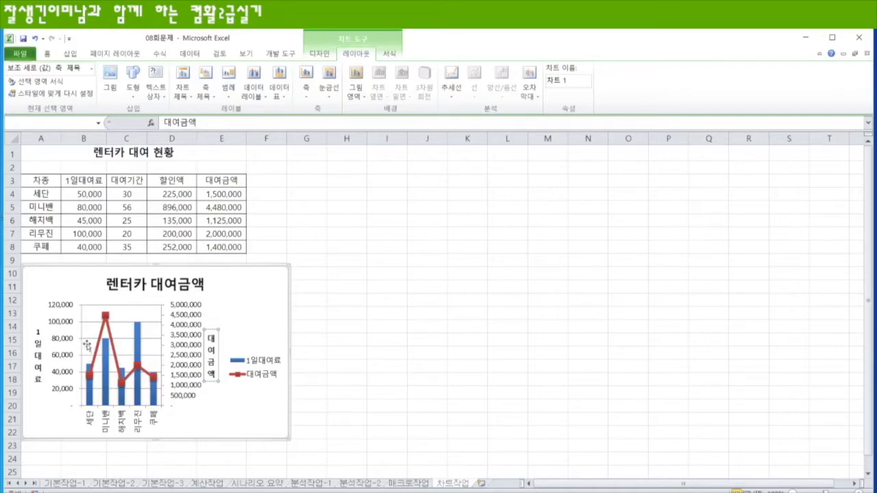
Set the primary vertical axis's display unit to 천 (thousands), with the unit label shown on the chart.
double_click(69, 306)
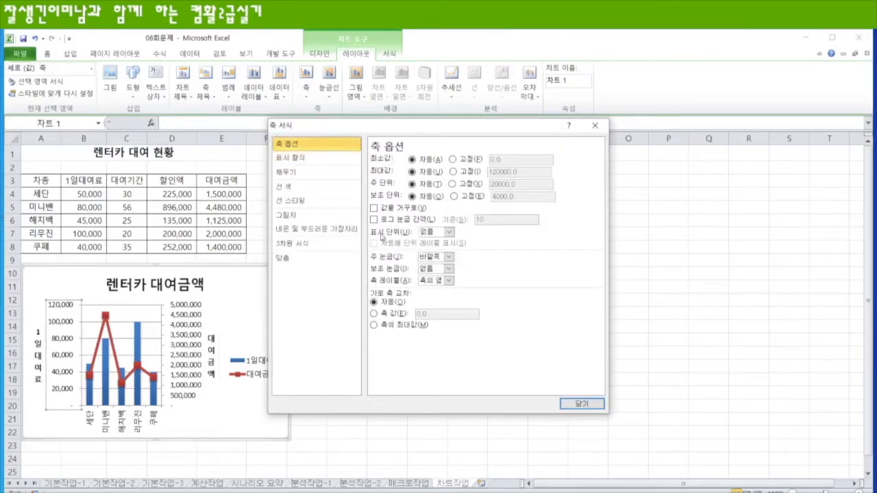
click(448, 232)
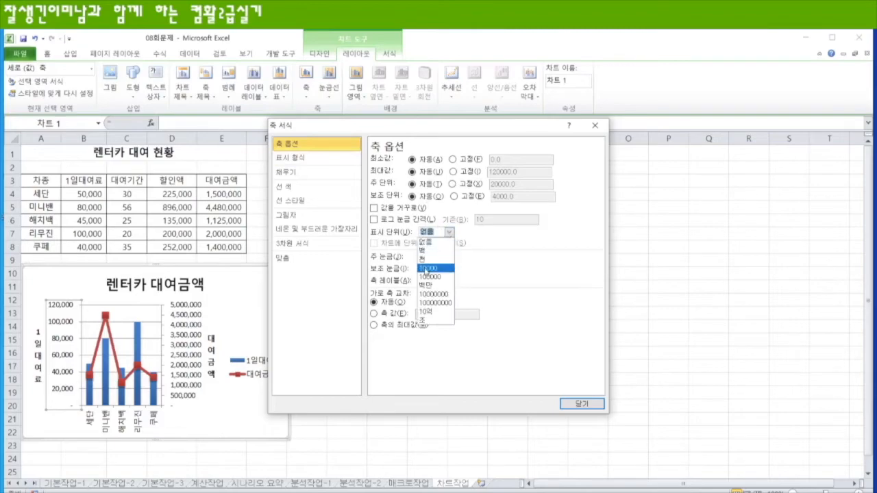
click(424, 259)
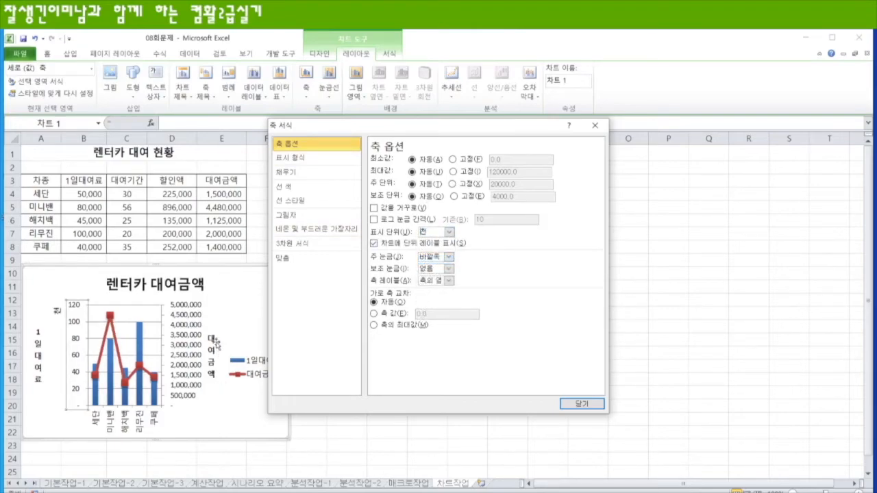
Set the secondary vertical axis's display unit to 천 and fix its major unit at 1,000,000.
click(194, 318)
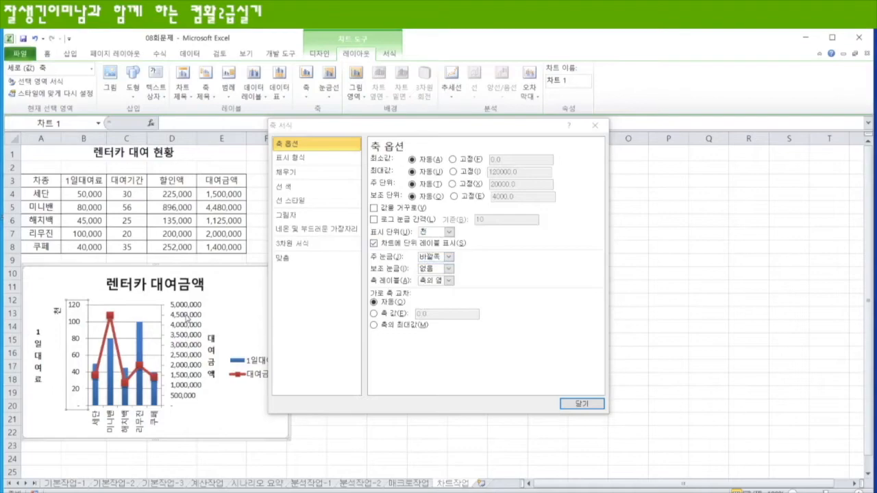
click(449, 232)
click(424, 259)
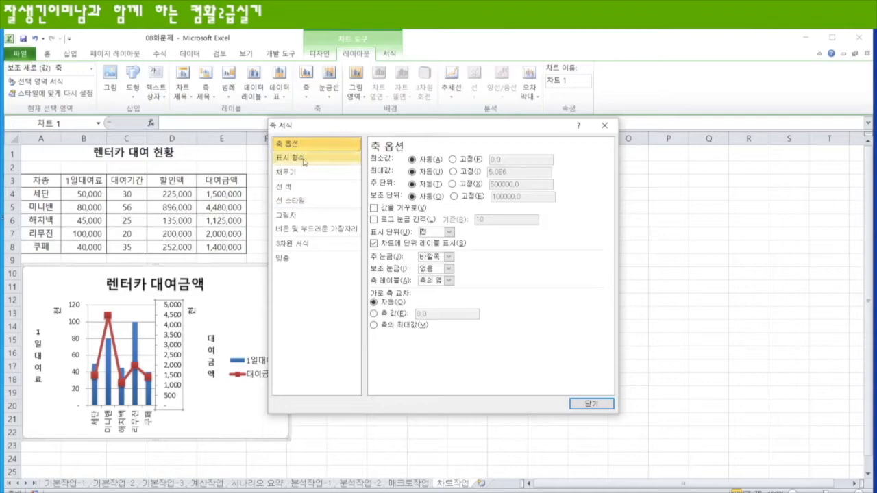
click(453, 184)
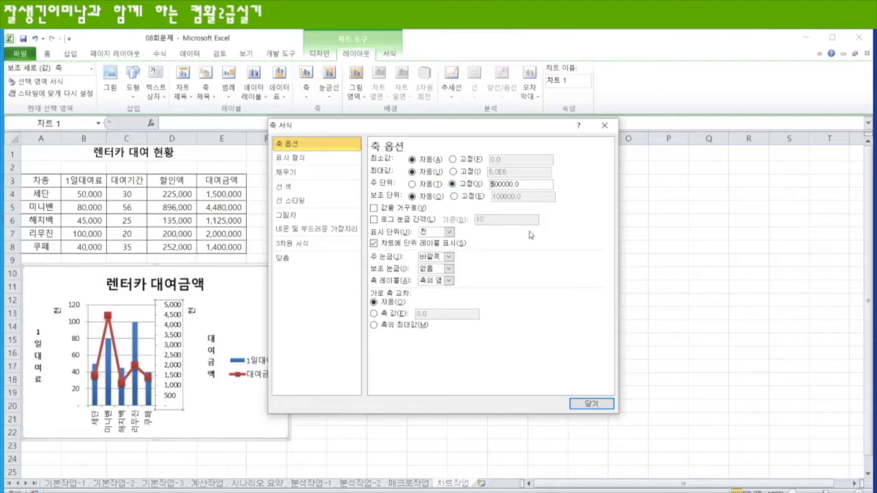
click(593, 404)
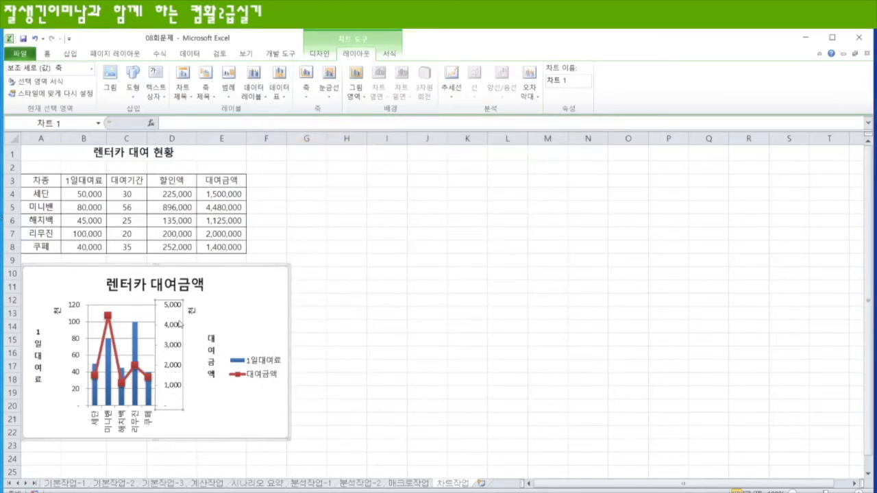
Set the text direction of the primary axis's 천 unit label to horizontal (가로).
click(57, 312)
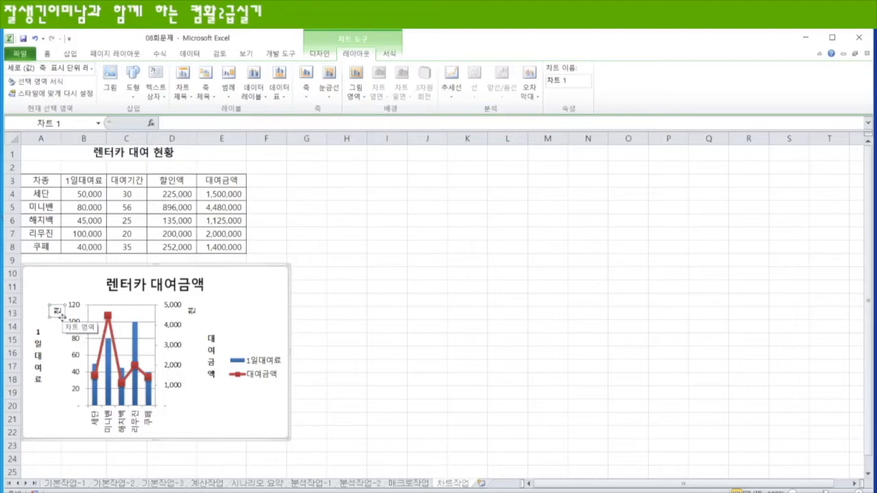
double_click(61, 317)
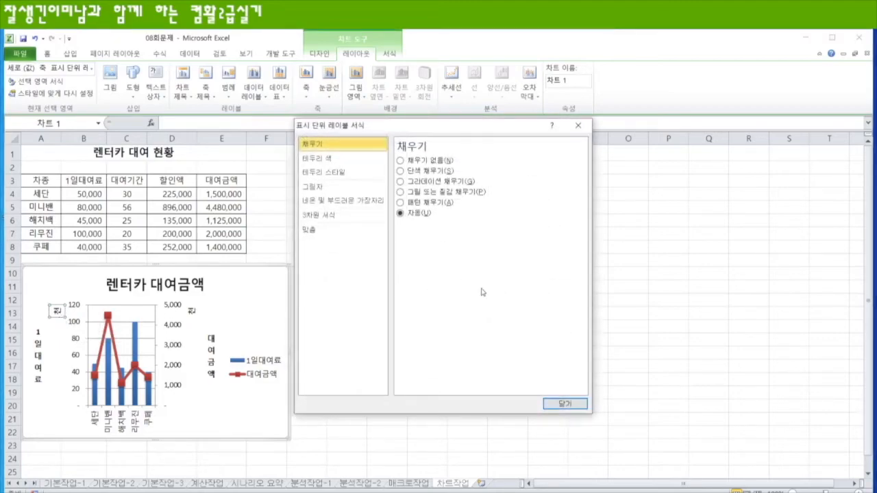
click(317, 235)
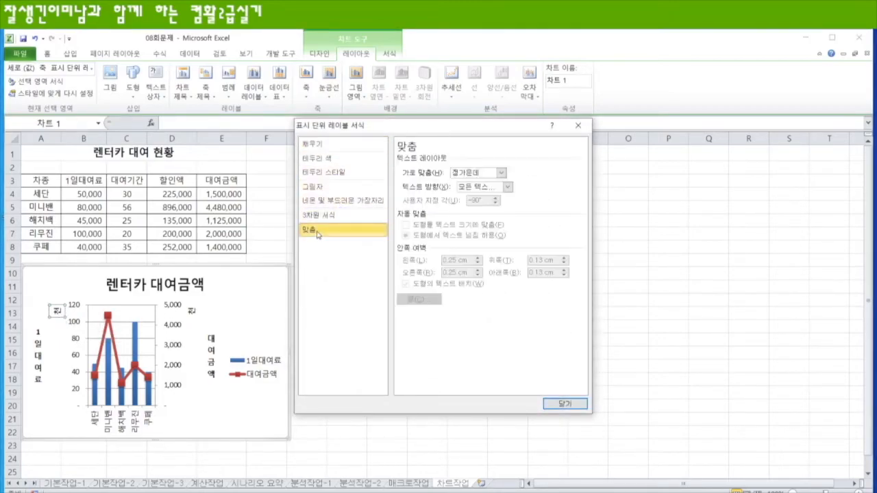
click(507, 188)
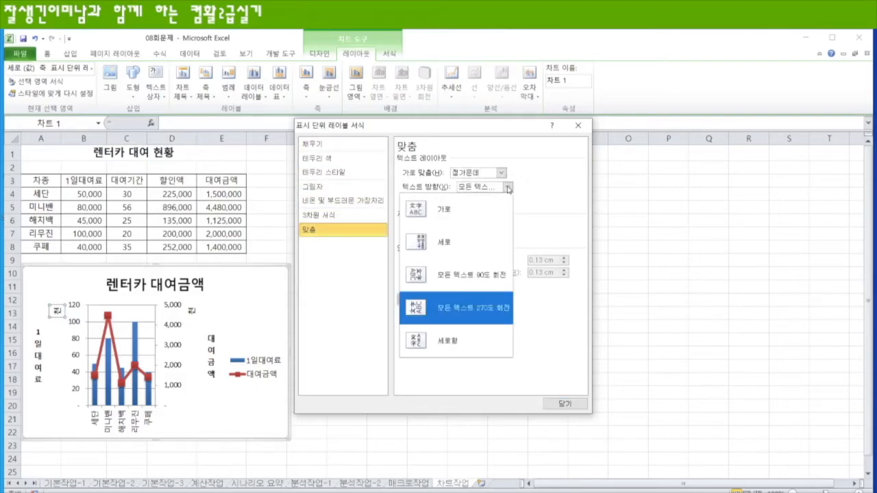
click(436, 214)
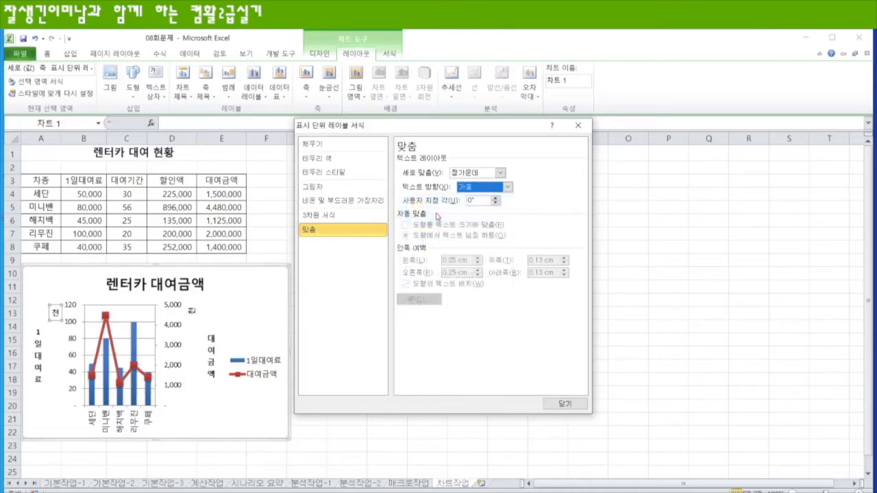
Set the secondary axis's 천 unit label to horizontal text (가로) and review that axis's options.
click(193, 311)
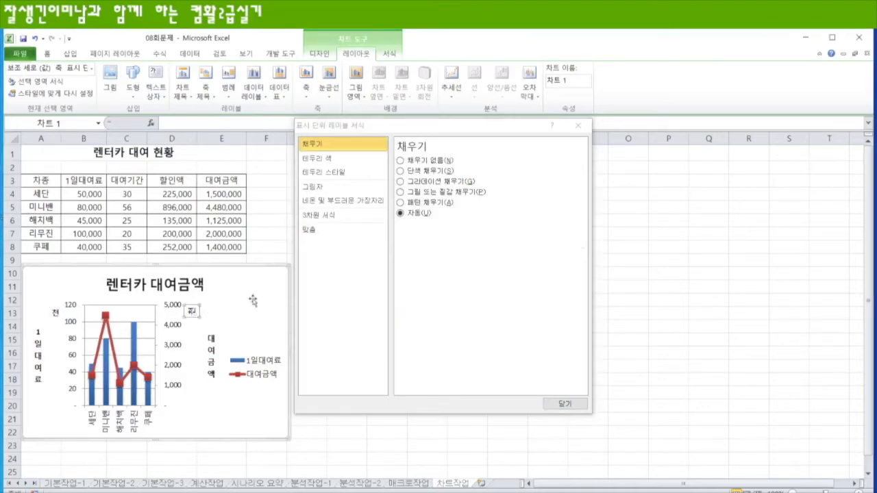
click(313, 230)
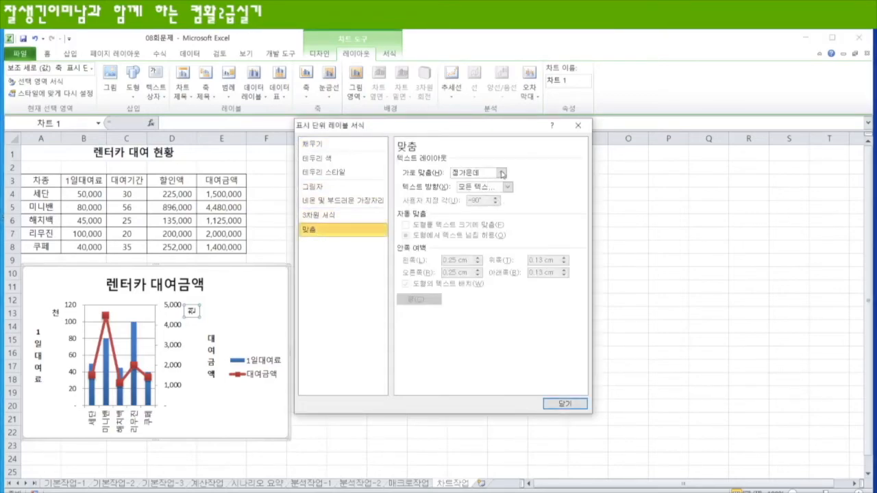
click(508, 187)
click(442, 215)
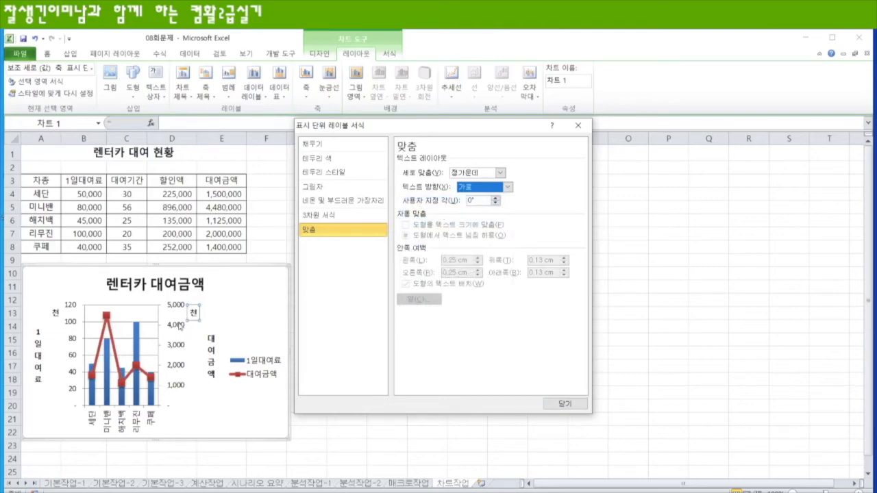
click(179, 326)
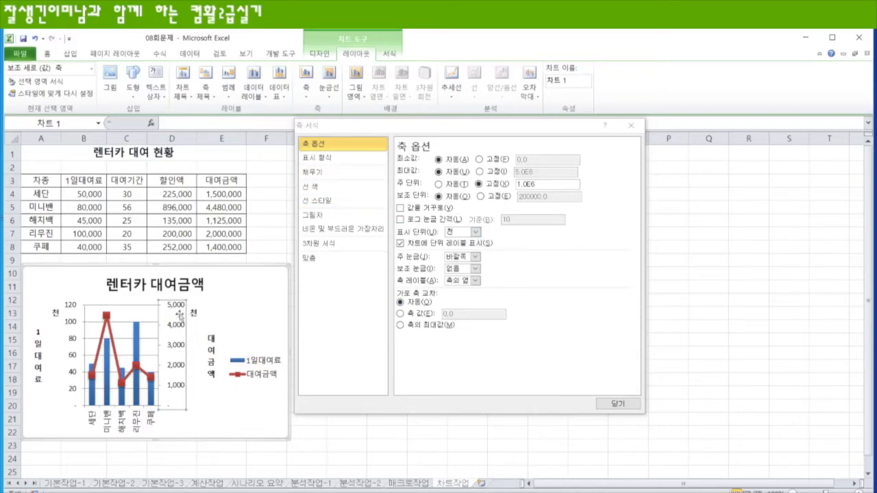
click(59, 312)
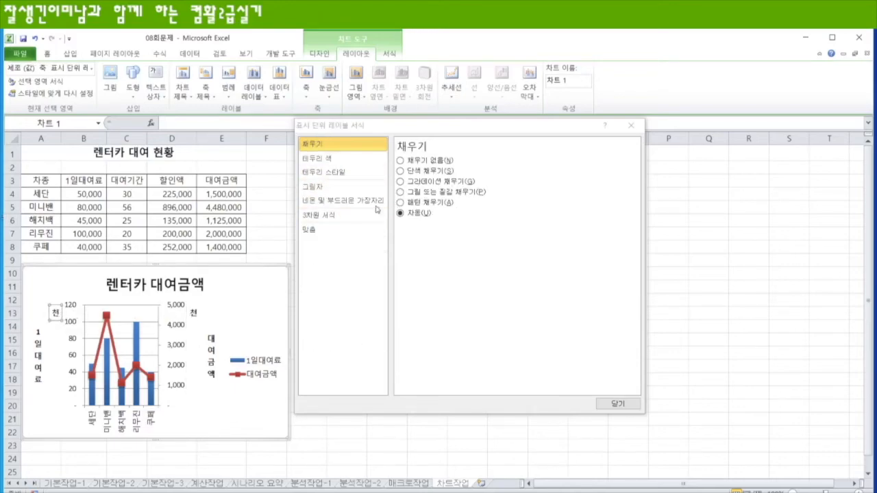
Review the primary axis's 천 unit label alignment and show the legend below the rental car chart.
click(314, 230)
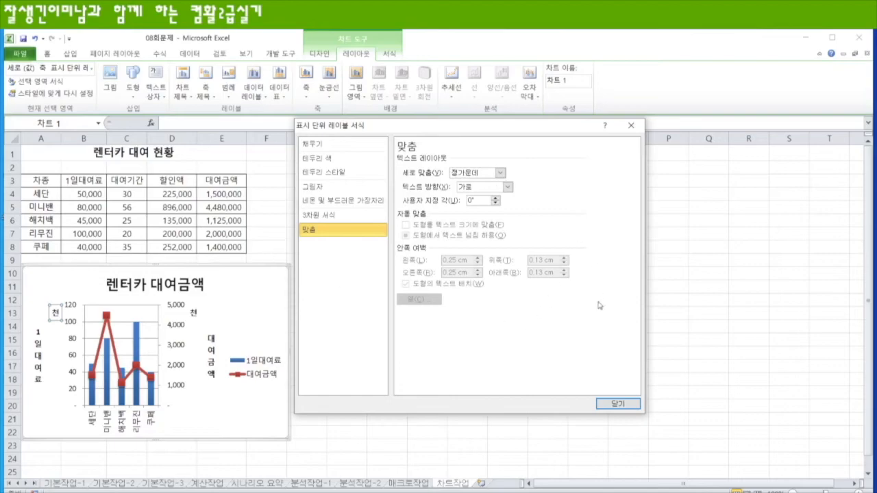
click(618, 404)
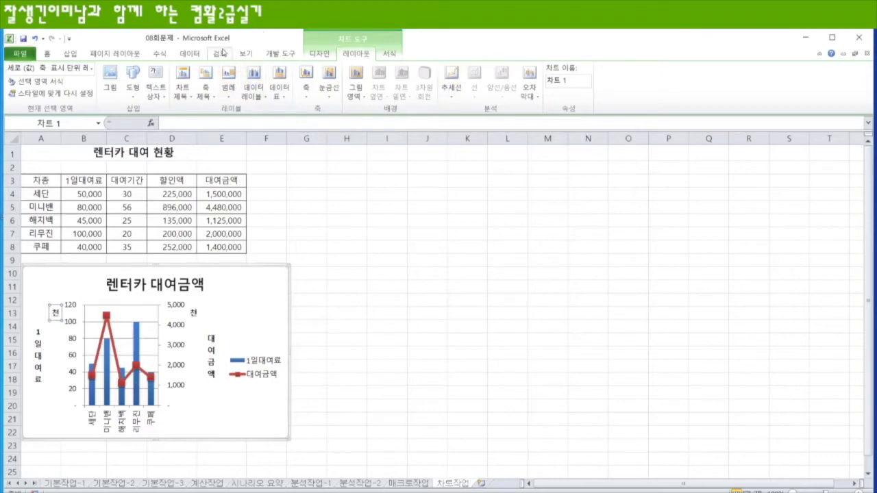
click(229, 96)
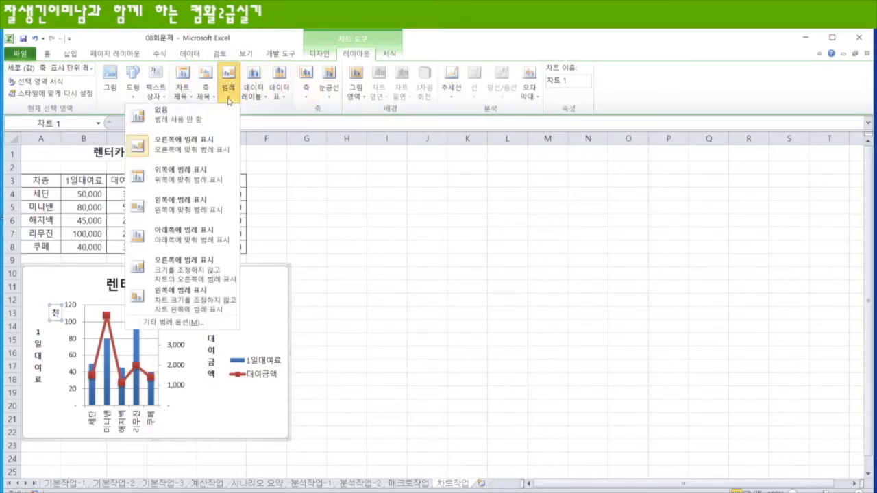
click(193, 245)
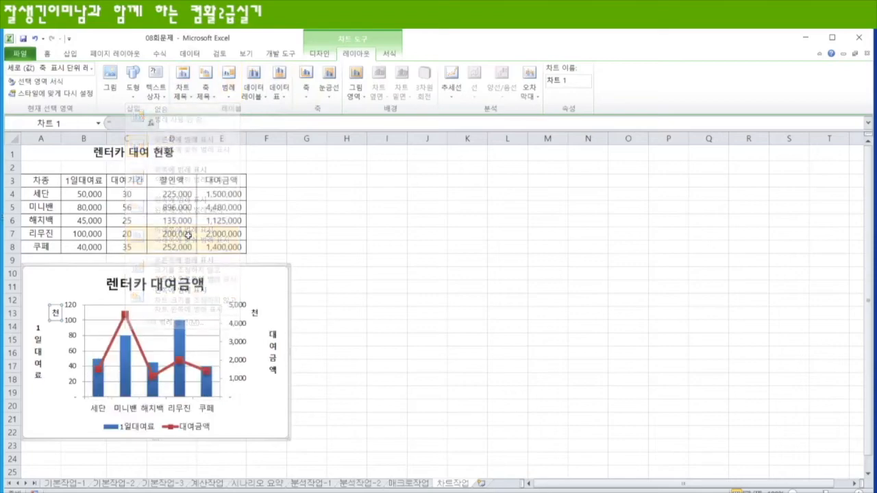
click(398, 291)
scroll(329, 267, down, 2)
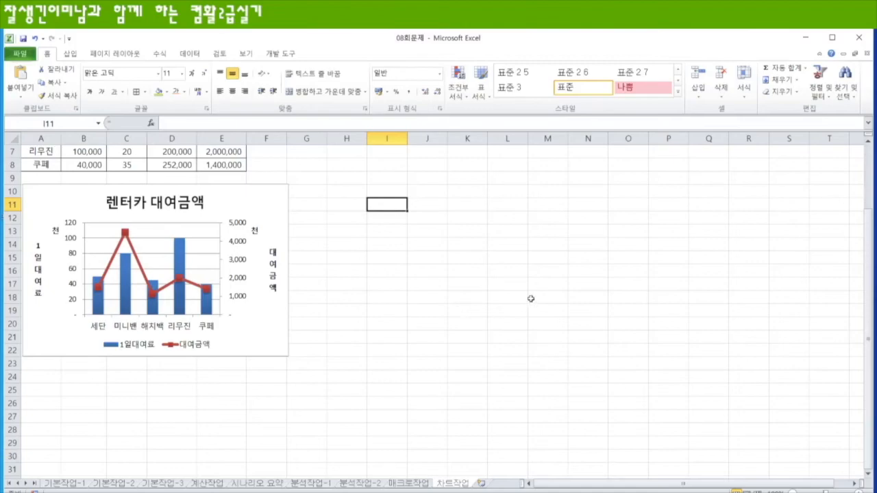
scroll(352, 309, up, 2)
scroll(351, 309, down, 1)
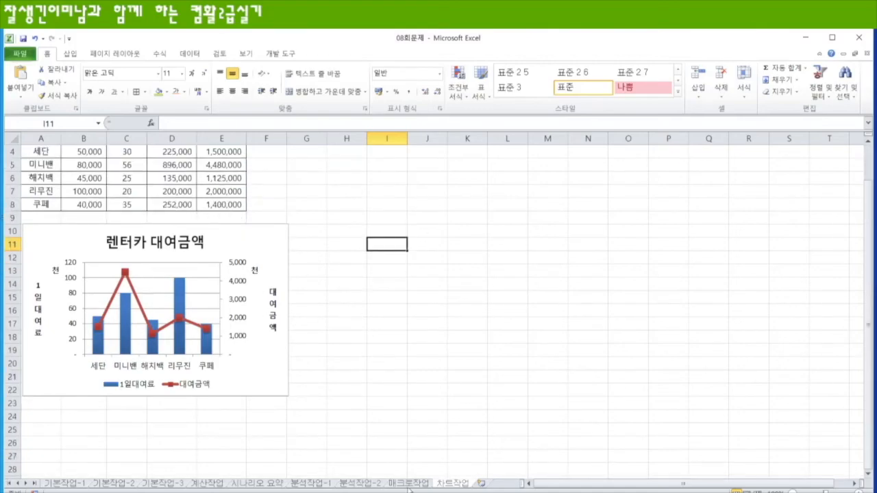
Review the completed work on the 매크로작업, 분석작업-2 and 분석작업-1 sheets and recheck the chart on 차트작업.
click(409, 483)
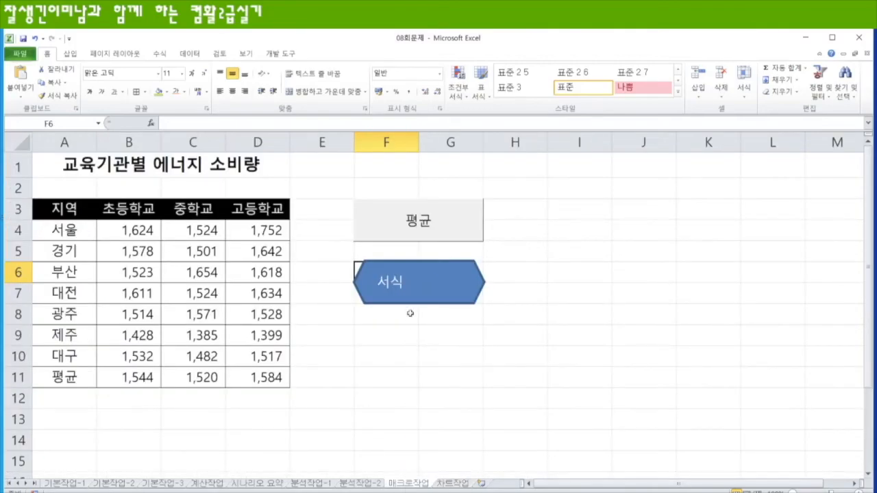
click(458, 483)
click(411, 483)
click(363, 484)
click(311, 484)
click(455, 484)
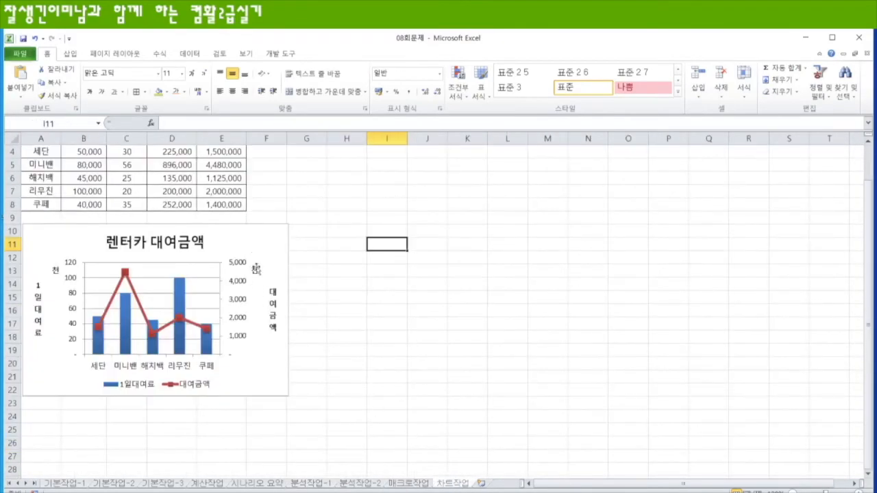
click(414, 484)
click(363, 484)
click(317, 484)
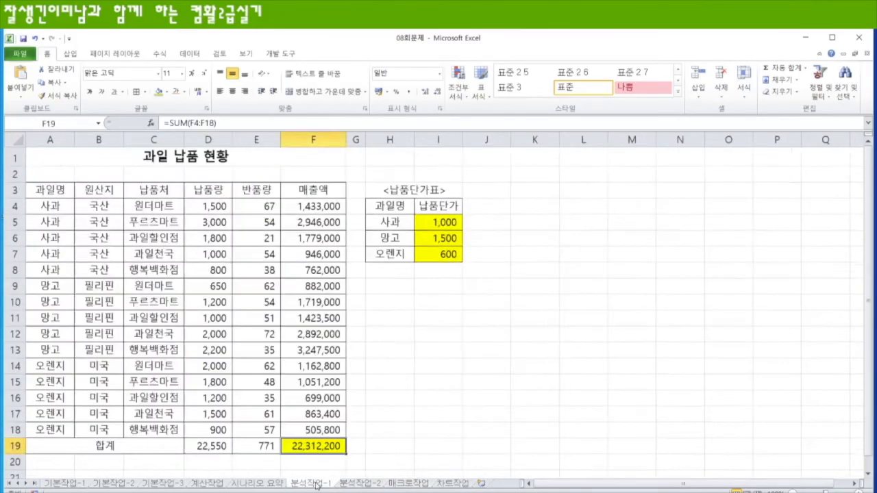
Examine the tables on the 계산작업 sheet, including the 부서명 formula in E3 and the 생년월일 formula in J3.
click(208, 484)
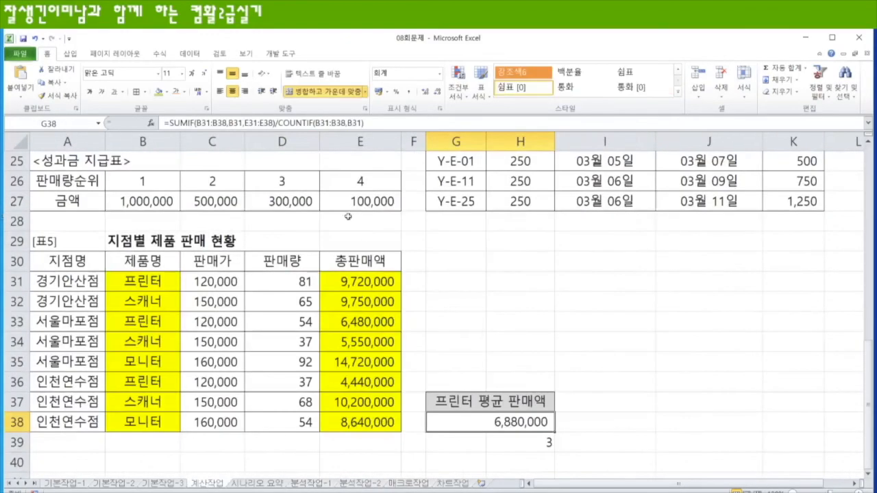
scroll(581, 402, up, 6)
scroll(581, 402, up, 2)
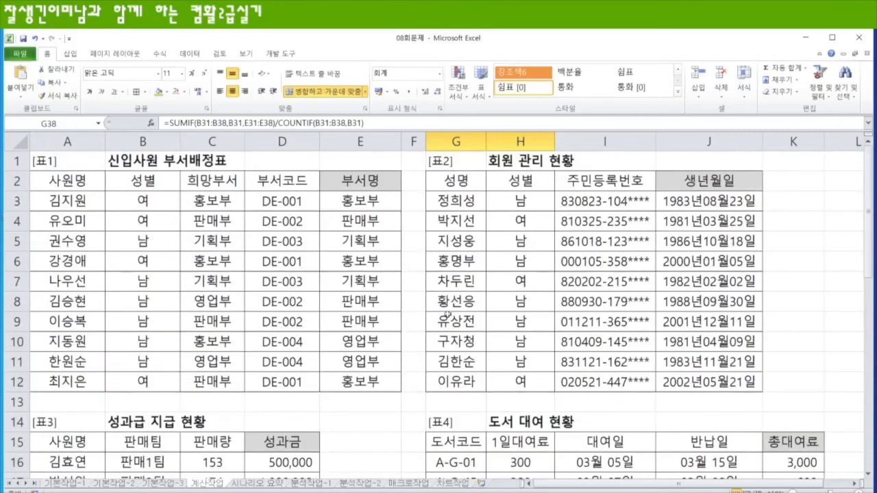
click(375, 200)
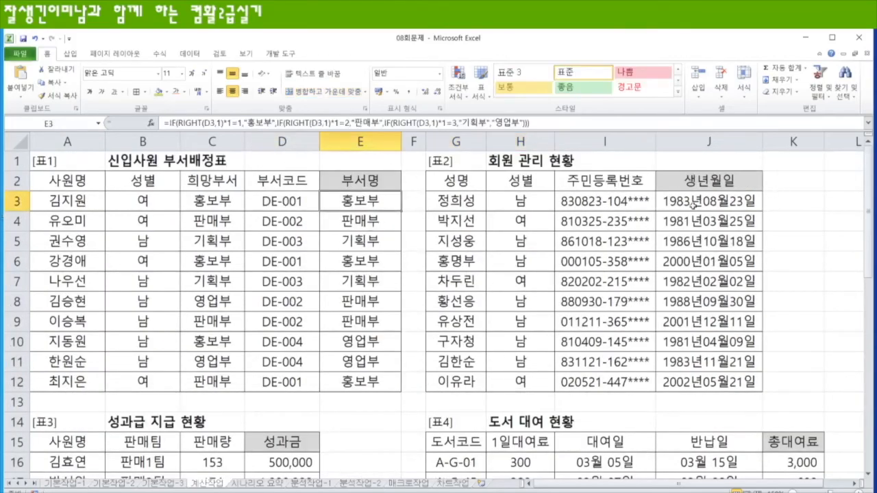
click(701, 203)
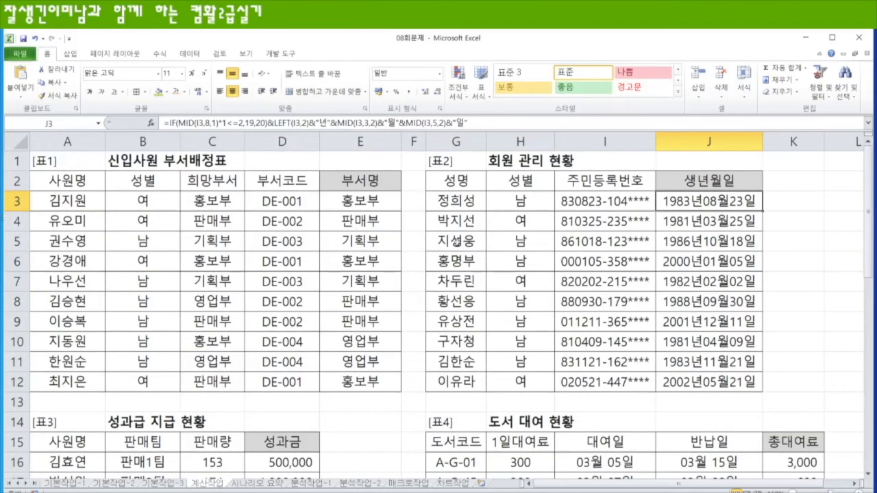
scroll(439, 237, down, 2)
scroll(430, 267, down, 6)
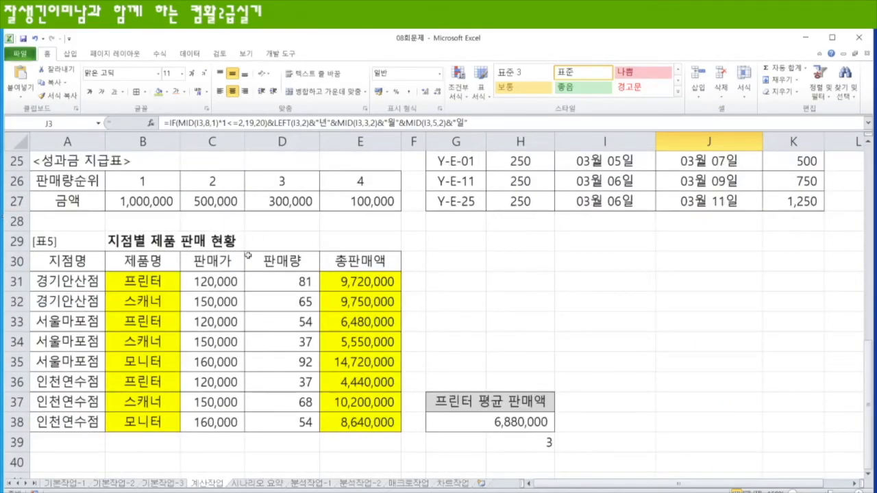
Look over the 기본작업-3, 기본작업-2 and 기본작업-1 sheets and clear the table selection on 기본작업-1.
click(149, 484)
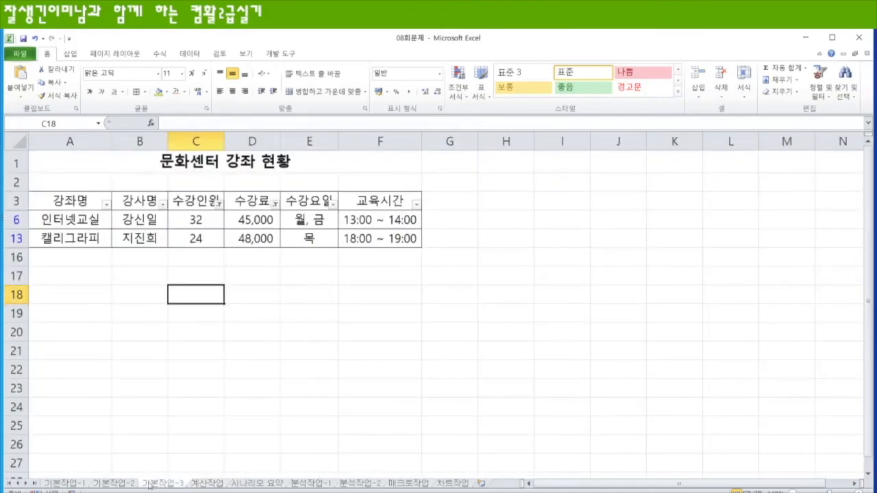
click(113, 484)
click(65, 484)
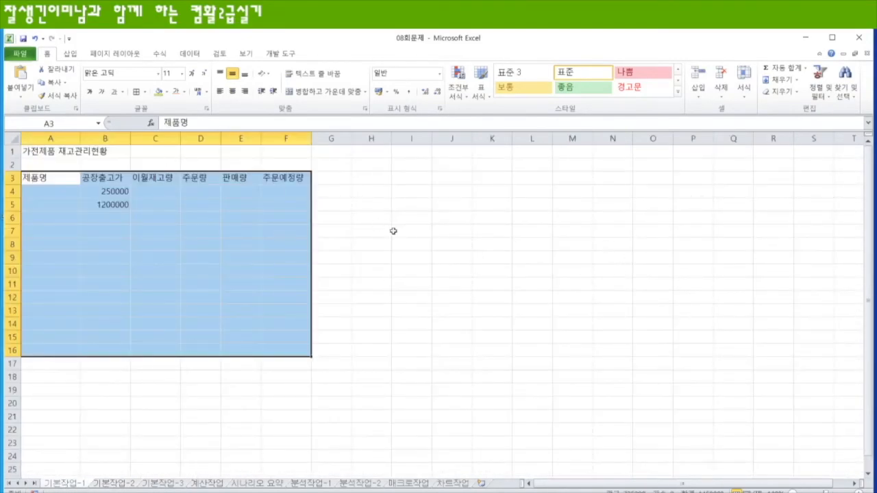
click(370, 164)
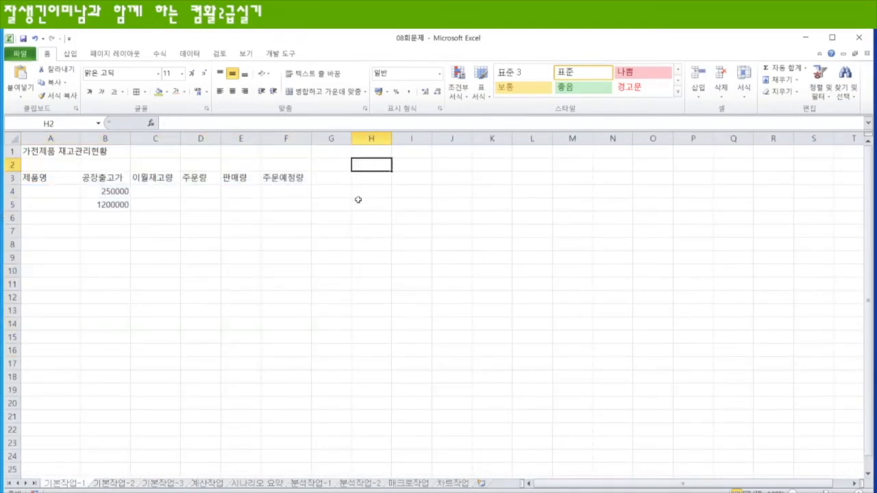